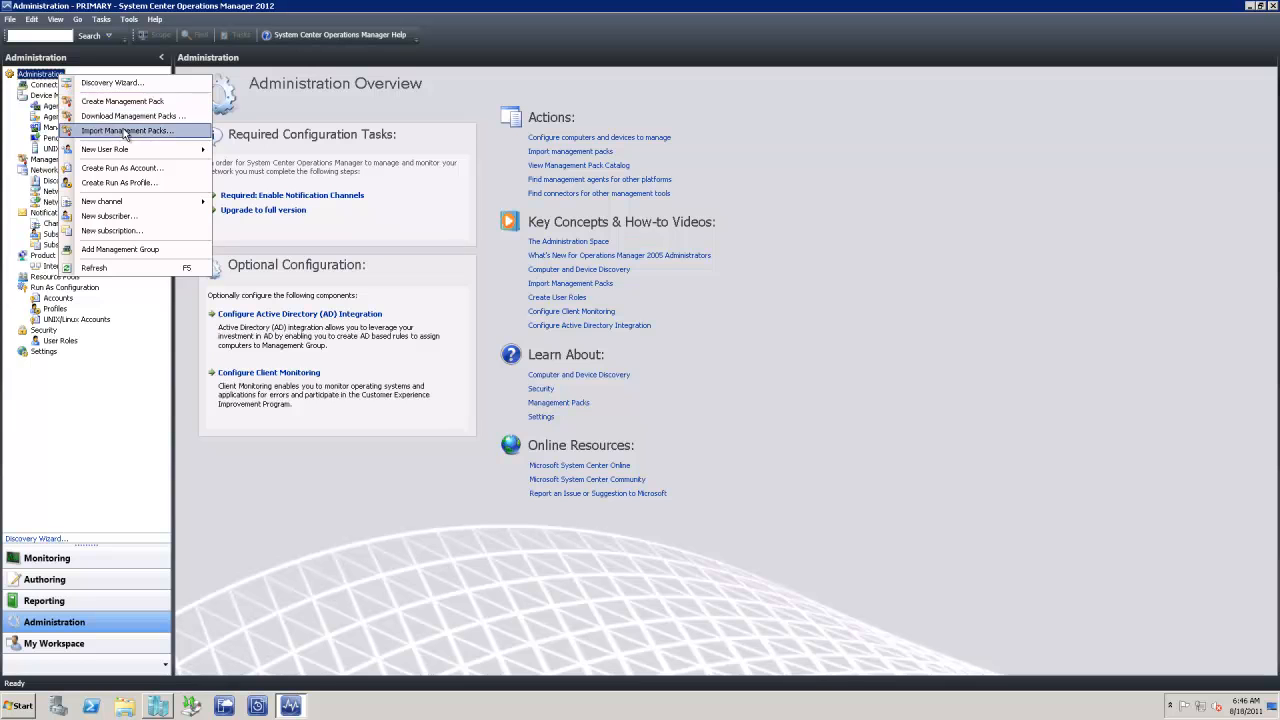
Create a management pack named 'Information Systems' (version 1.0.0.0)
{"action": "left_click", "coordinate": [115, 101]}
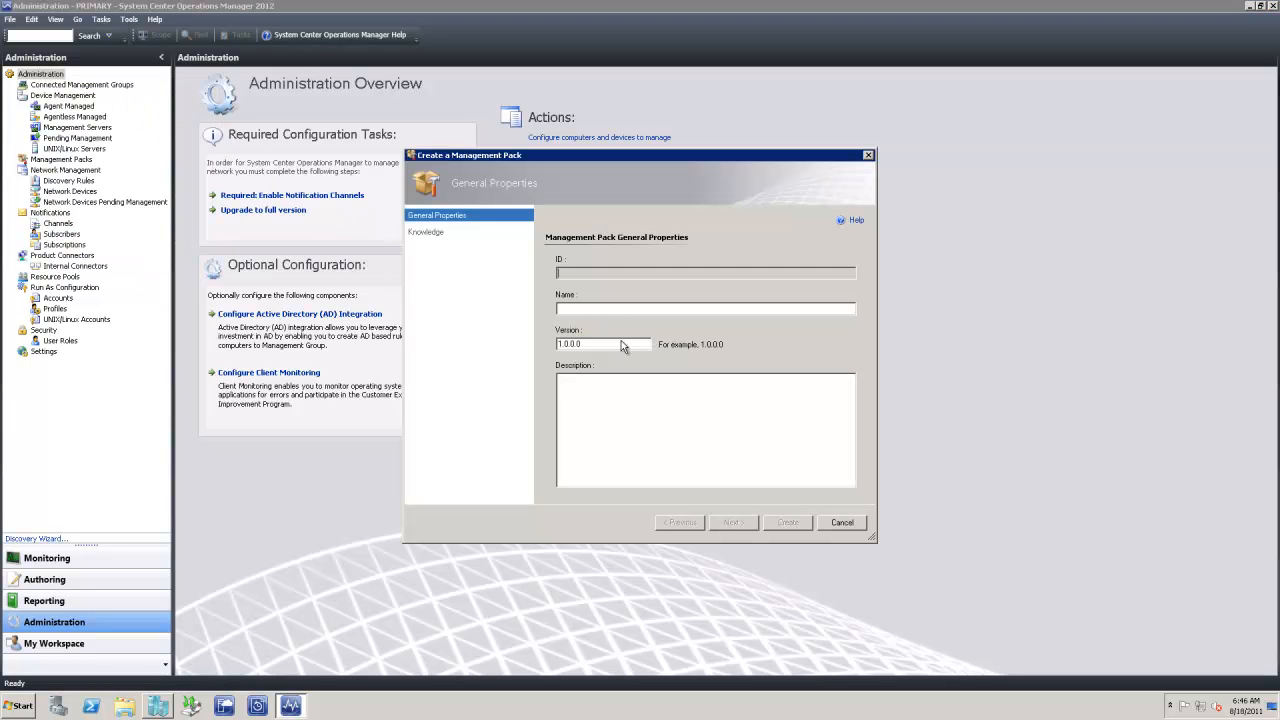
{"action": "type", "text": "Information"}
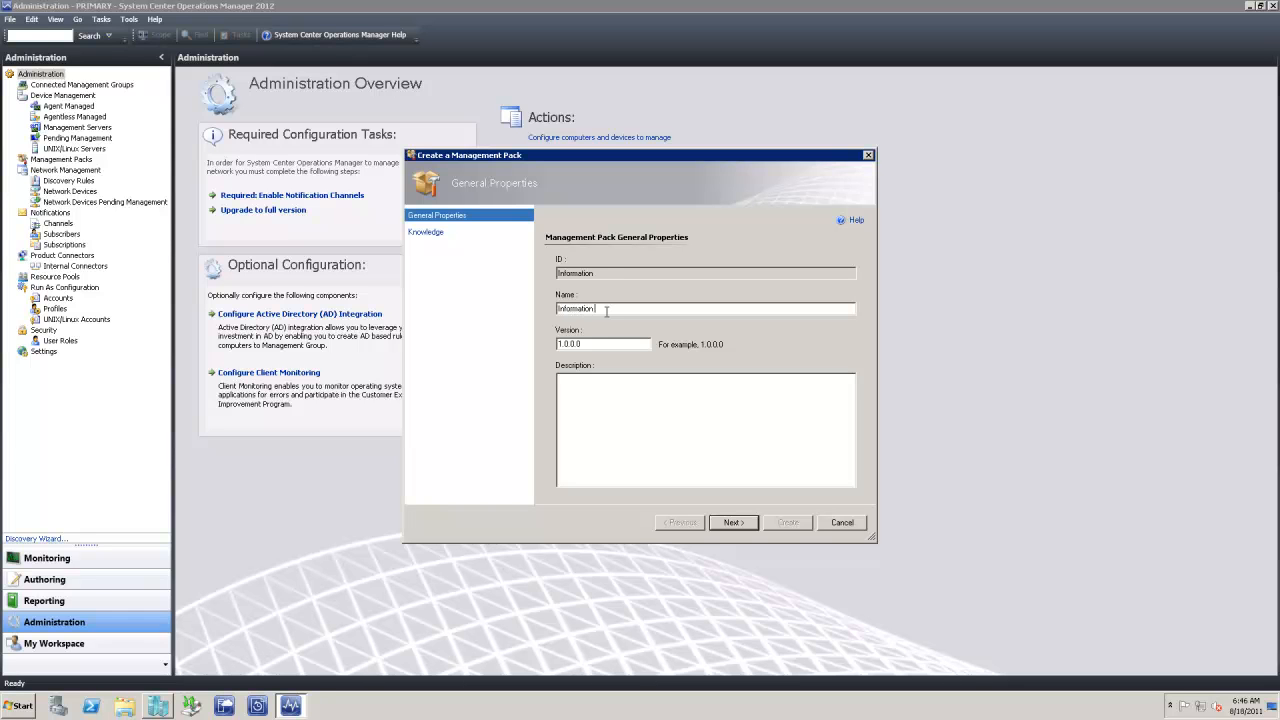
{"action": "type", "text": " Systems"}
{"action": "left_click", "coordinate": [732, 524]}
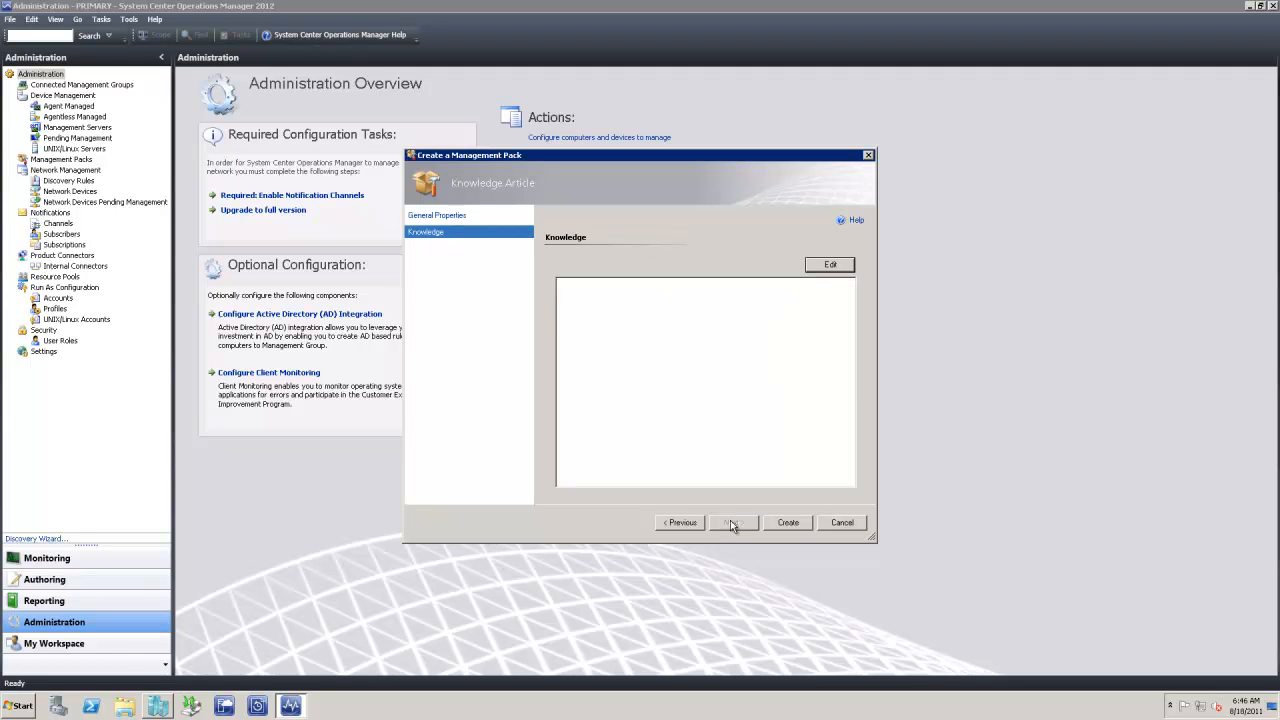
{"action": "left_click", "coordinate": [785, 523]}
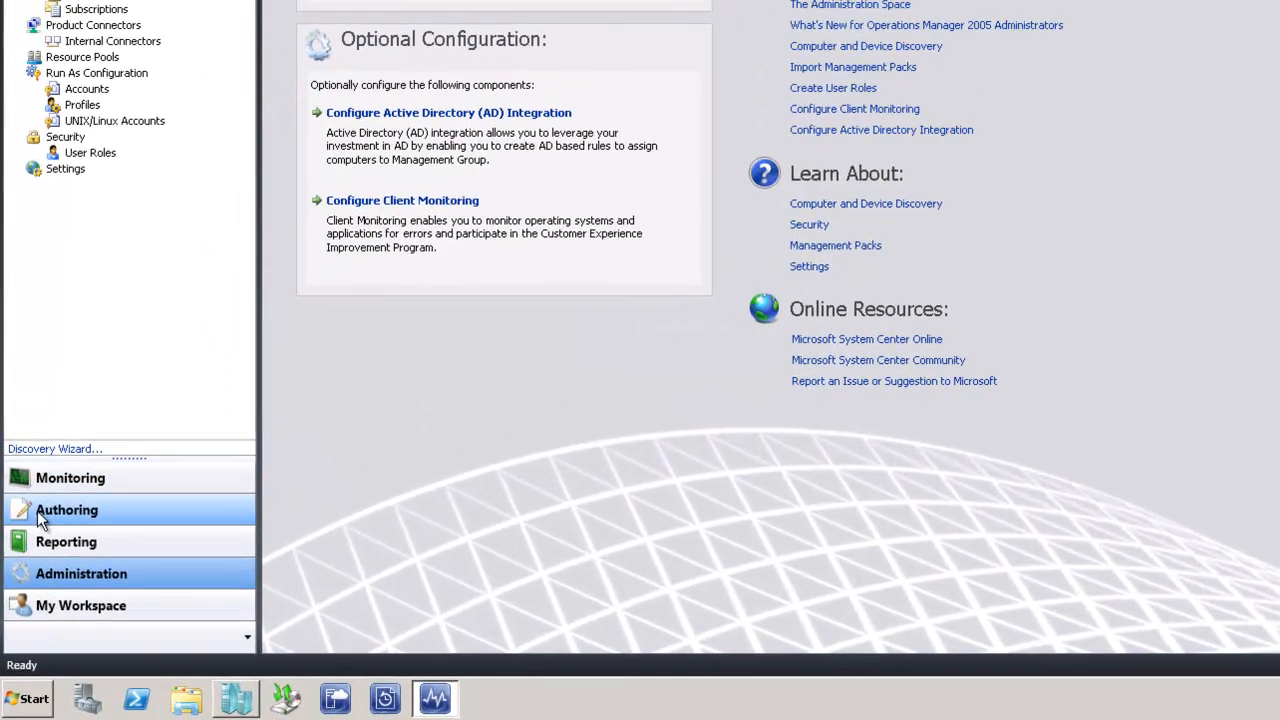
Show the Authoring Attributes list, then bring up the Windows Start menu
{"action": "left_click", "coordinate": [26, 581]}
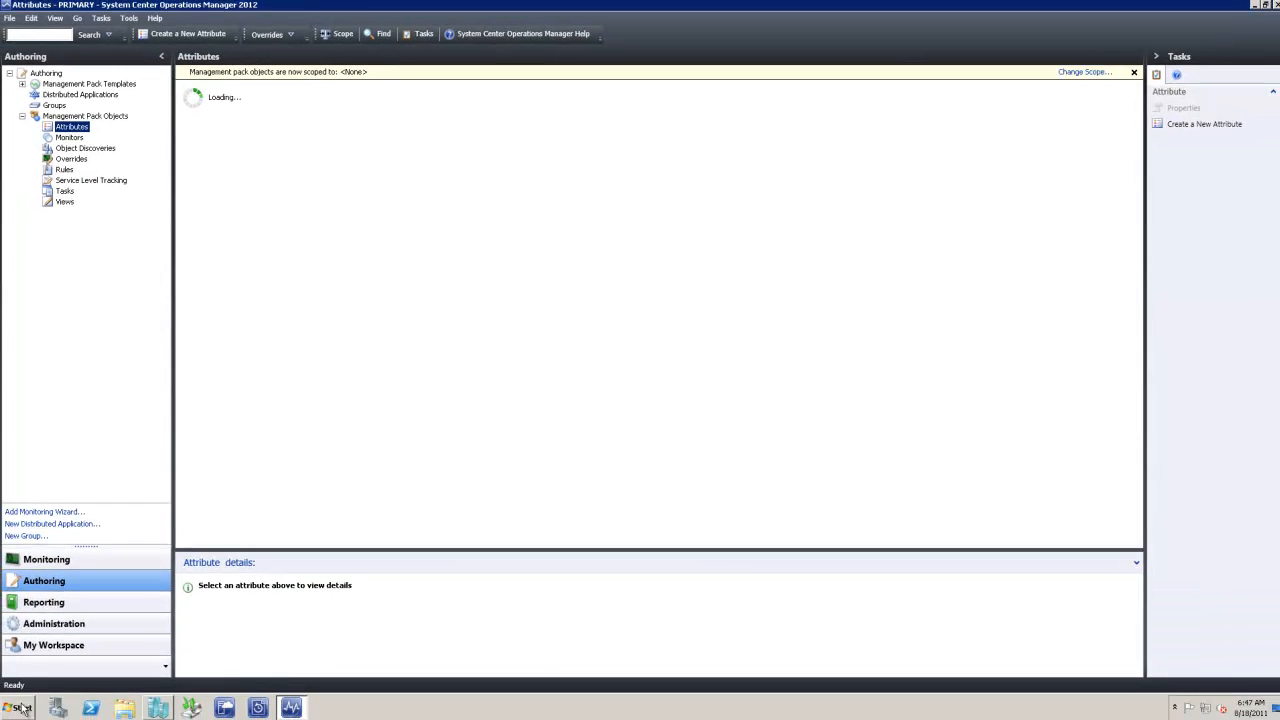
{"action": "left_click", "coordinate": [20, 706]}
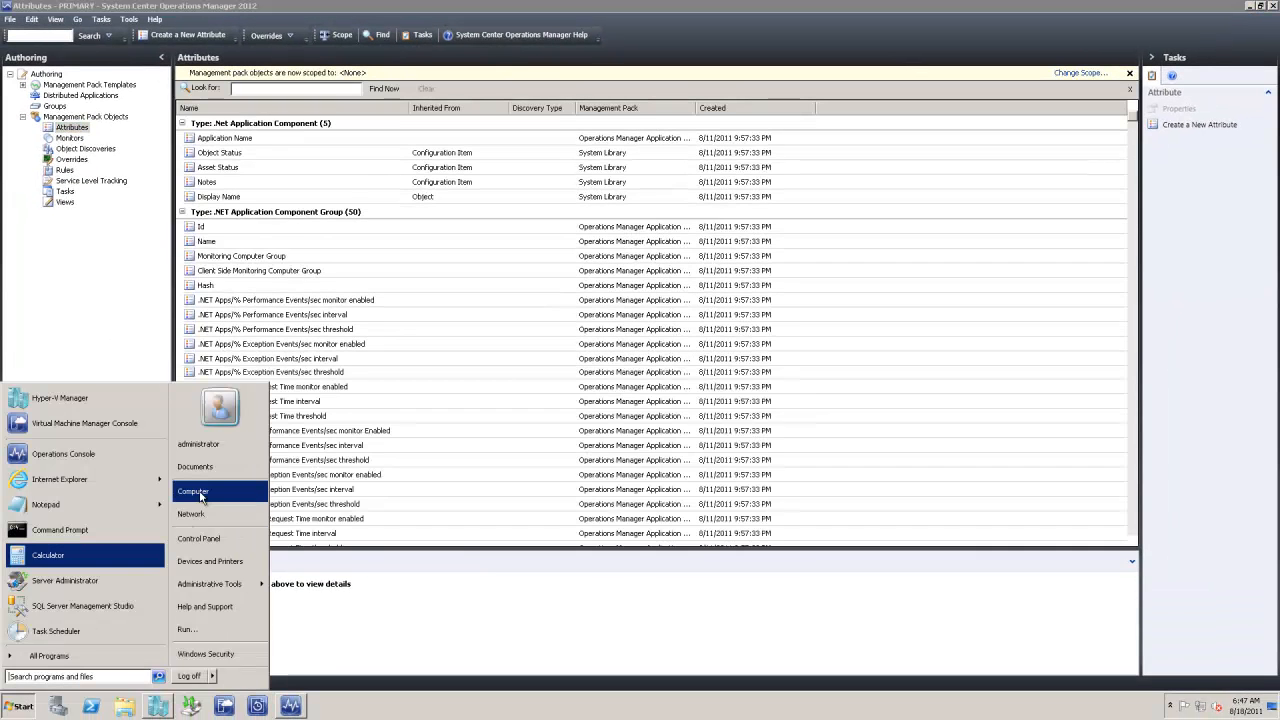
Copy the path system\opsmgrtest\ManagementGroup from C:\Dept by Registry Key\attribute key, then close it
{"action": "left_click", "coordinate": [198, 491]}
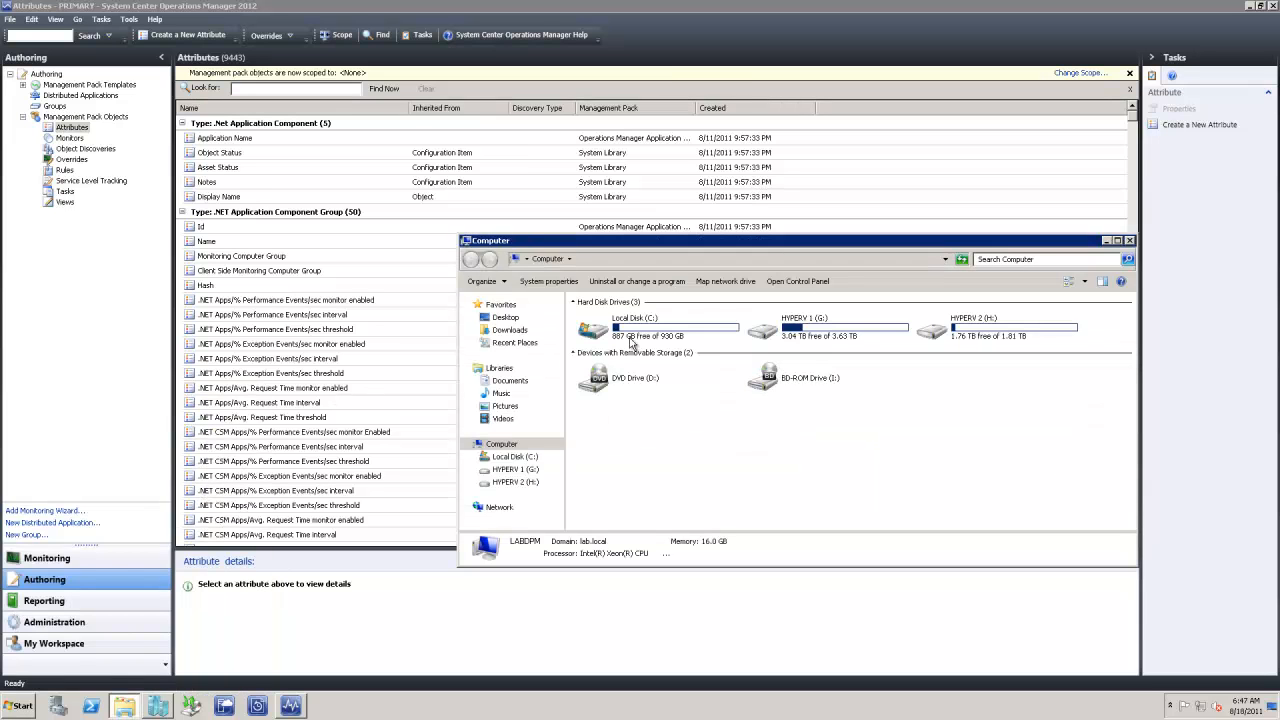
{"action": "double_click", "coordinate": [690, 332]}
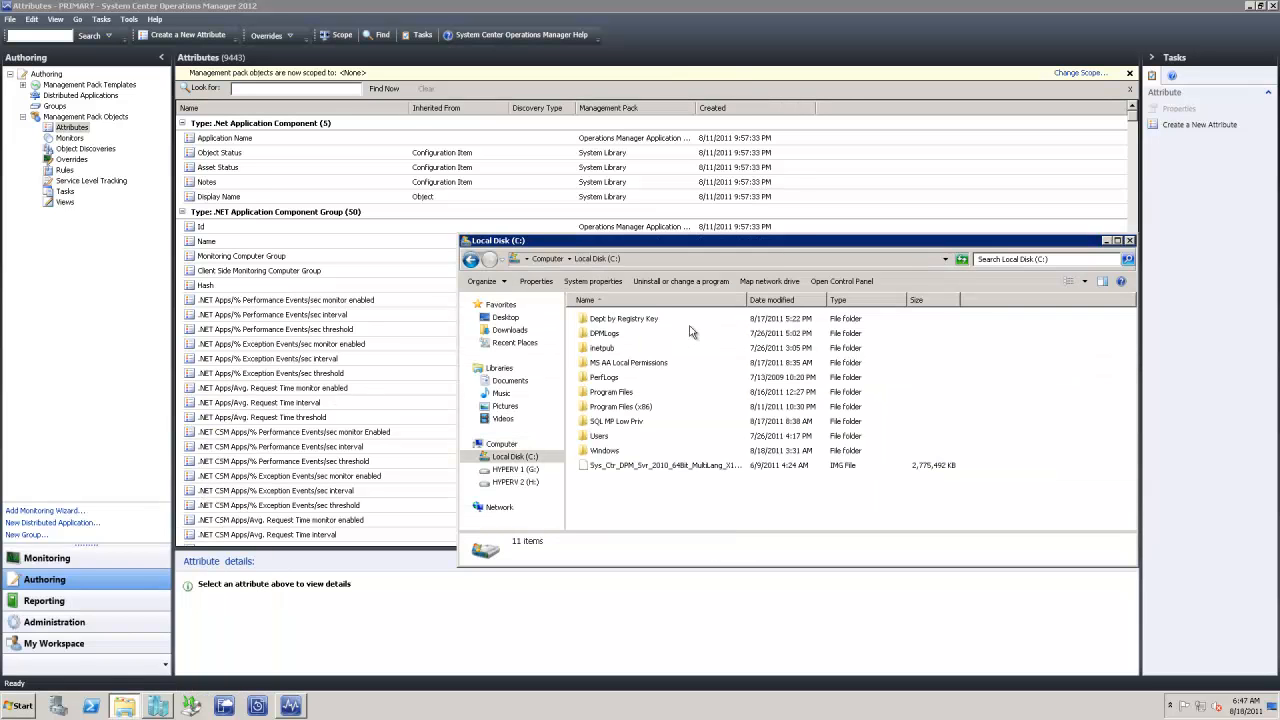
{"action": "double_click", "coordinate": [610, 318]}
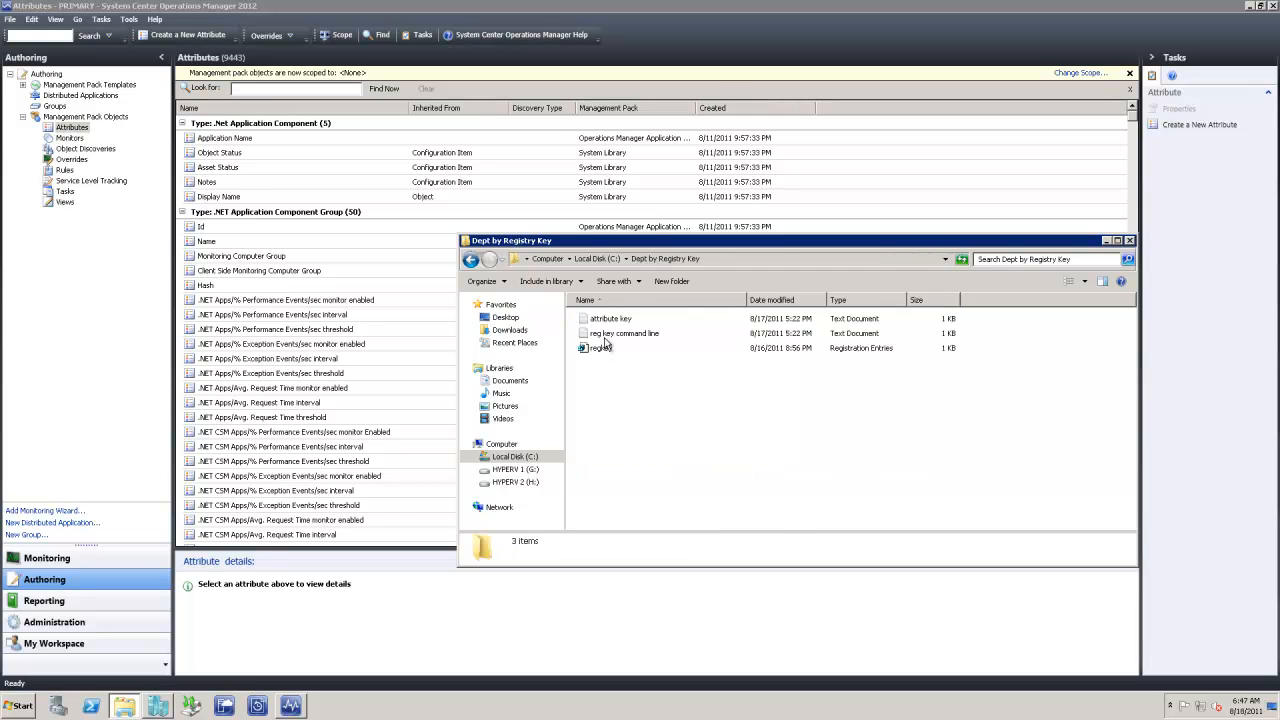
{"action": "double_click", "coordinate": [612, 321]}
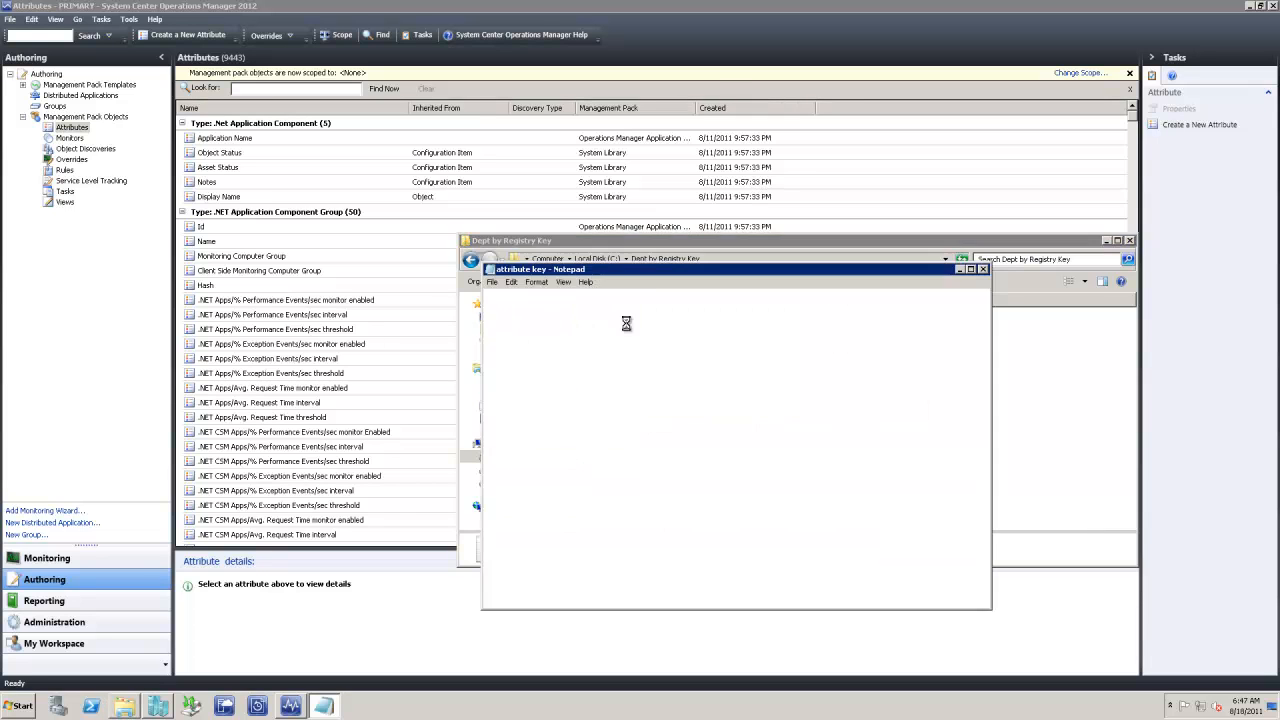
{"action": "left_click_drag", "start_coordinate": [662, 295], "coordinate": [486, 296]}
{"action": "key", "text": "ctrl+c"}
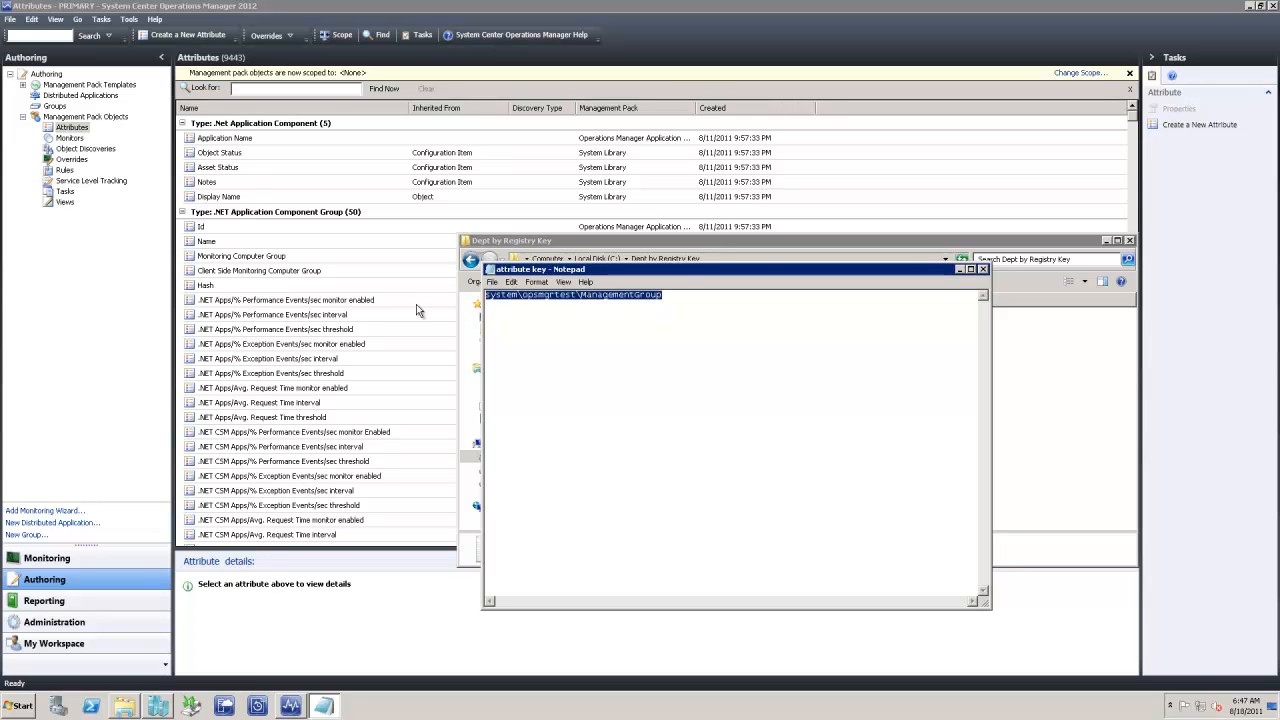
{"action": "left_click", "coordinate": [985, 270]}
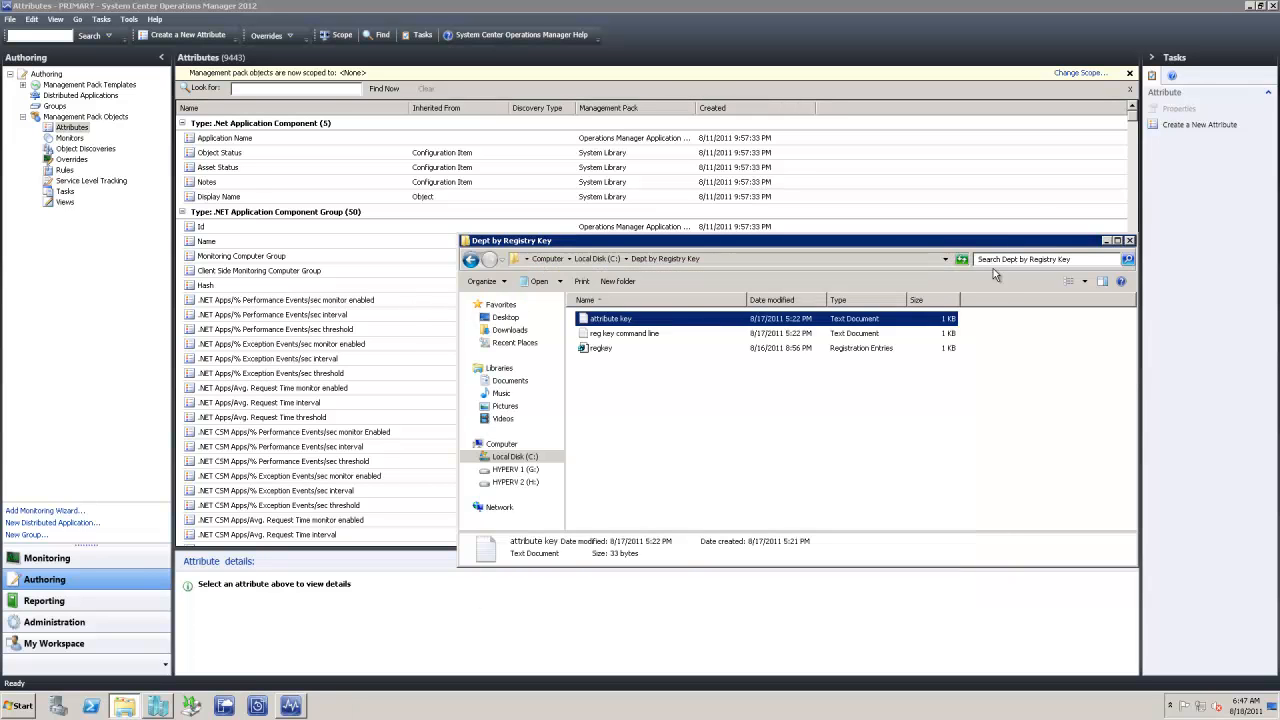
{"action": "left_click", "coordinate": [1129, 240]}
{"action": "right_click", "coordinate": [60, 128]}
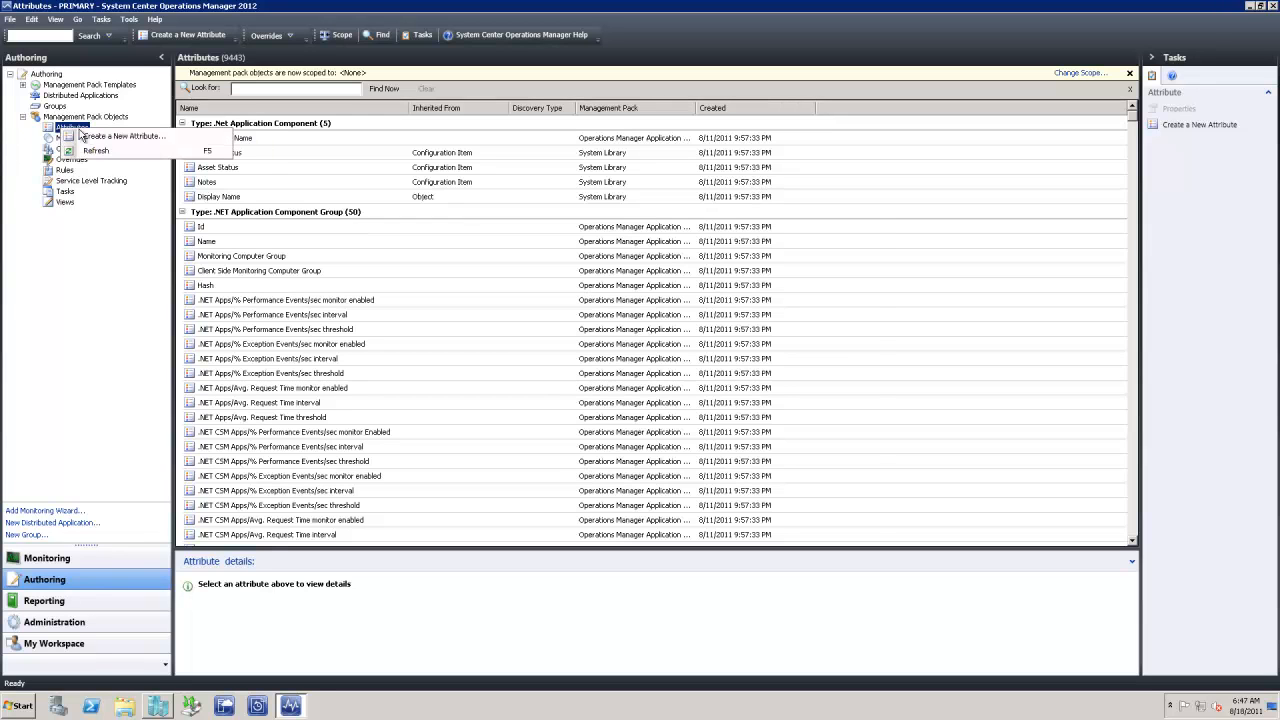
Start a new attribute named 'Windows Computer by Managment' targeting the Windows Computer class
{"action": "left_click", "coordinate": [98, 136]}
{"action": "left_click", "coordinate": [600, 283]}
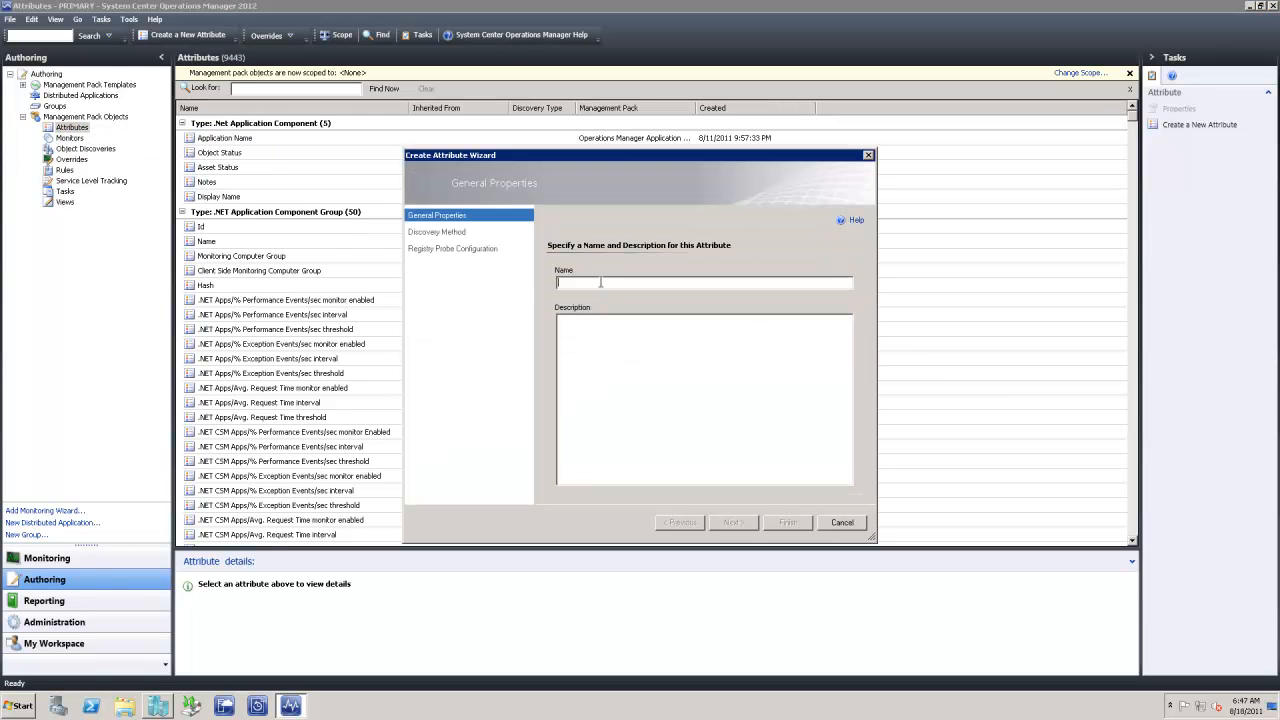
{"action": "type", "text": "Windows"}
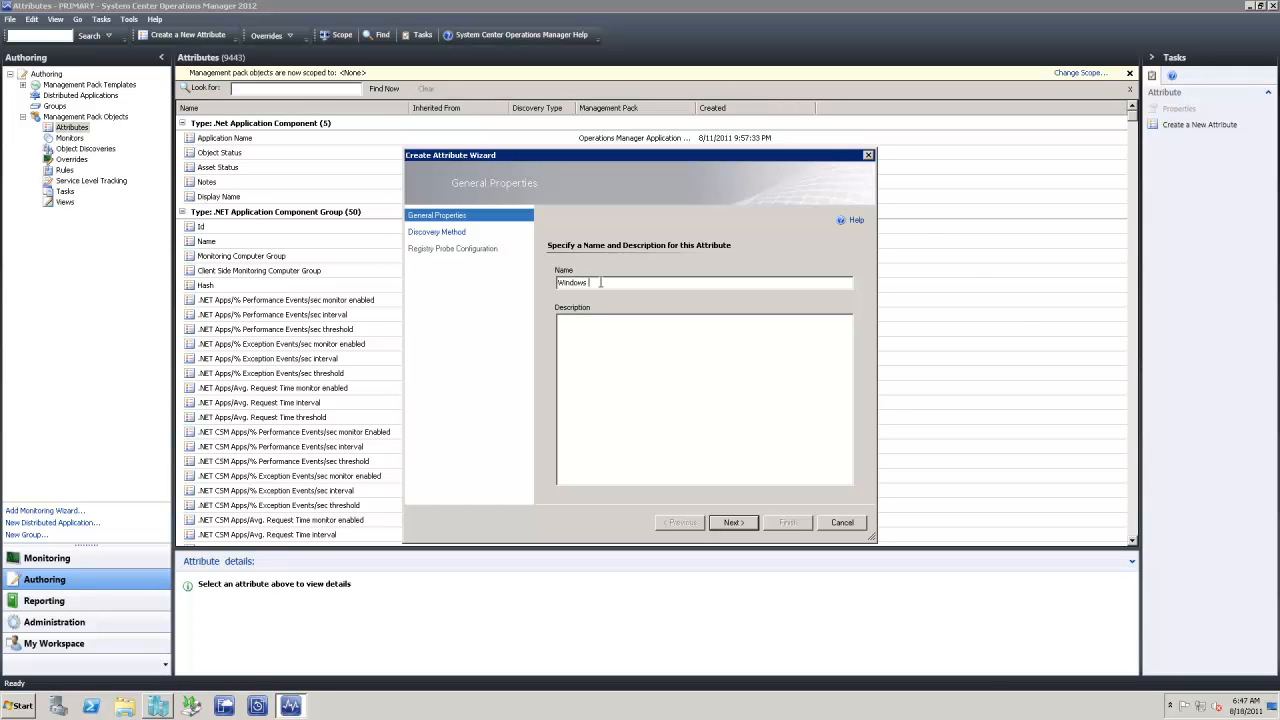
{"action": "type", "text": " Computer by Managment Group"}
{"action": "left_click", "coordinate": [733, 522]}
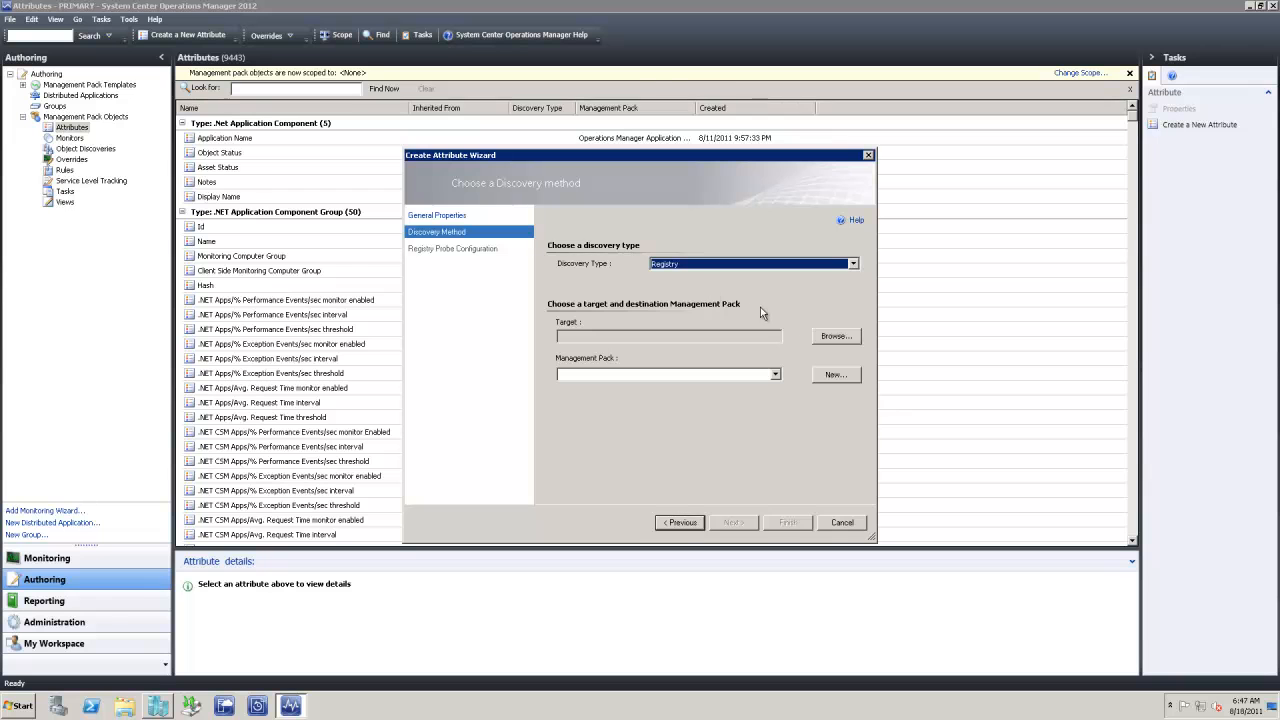
{"action": "left_click", "coordinate": [833, 336]}
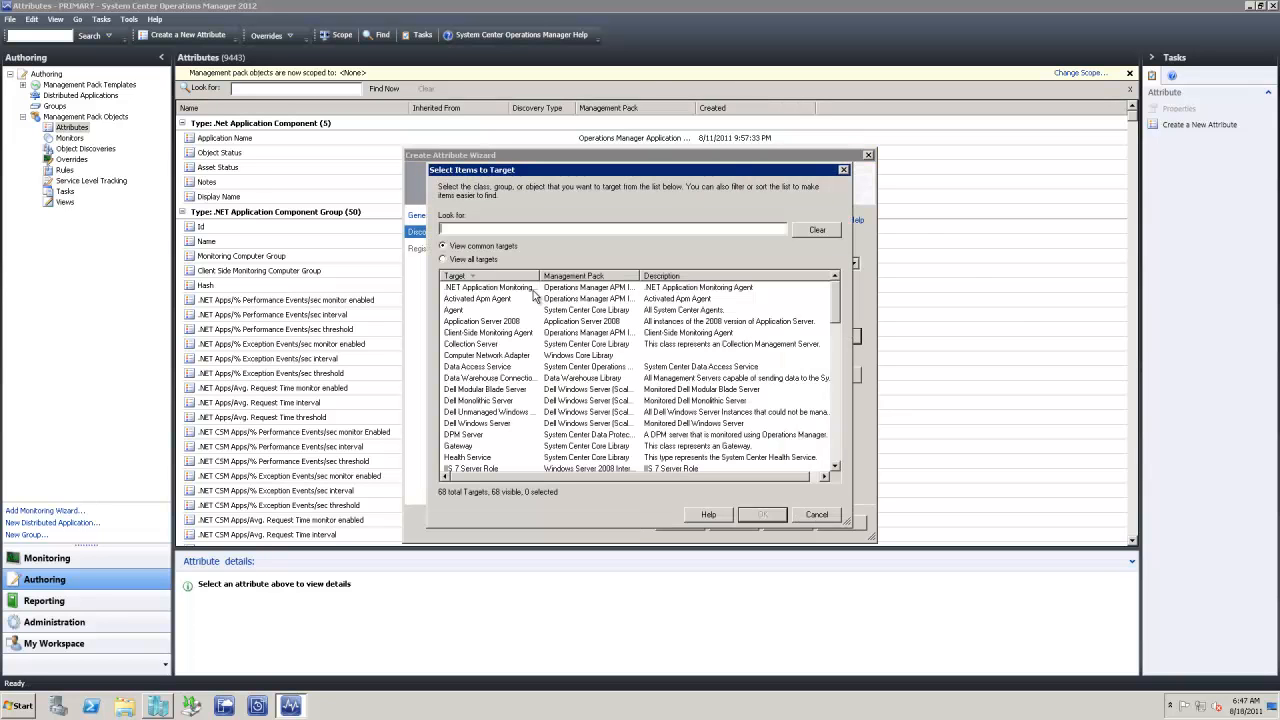
{"action": "left_click", "coordinate": [443, 259]}
{"action": "left_click", "coordinate": [460, 229]}
{"action": "type", "text": "windows"}
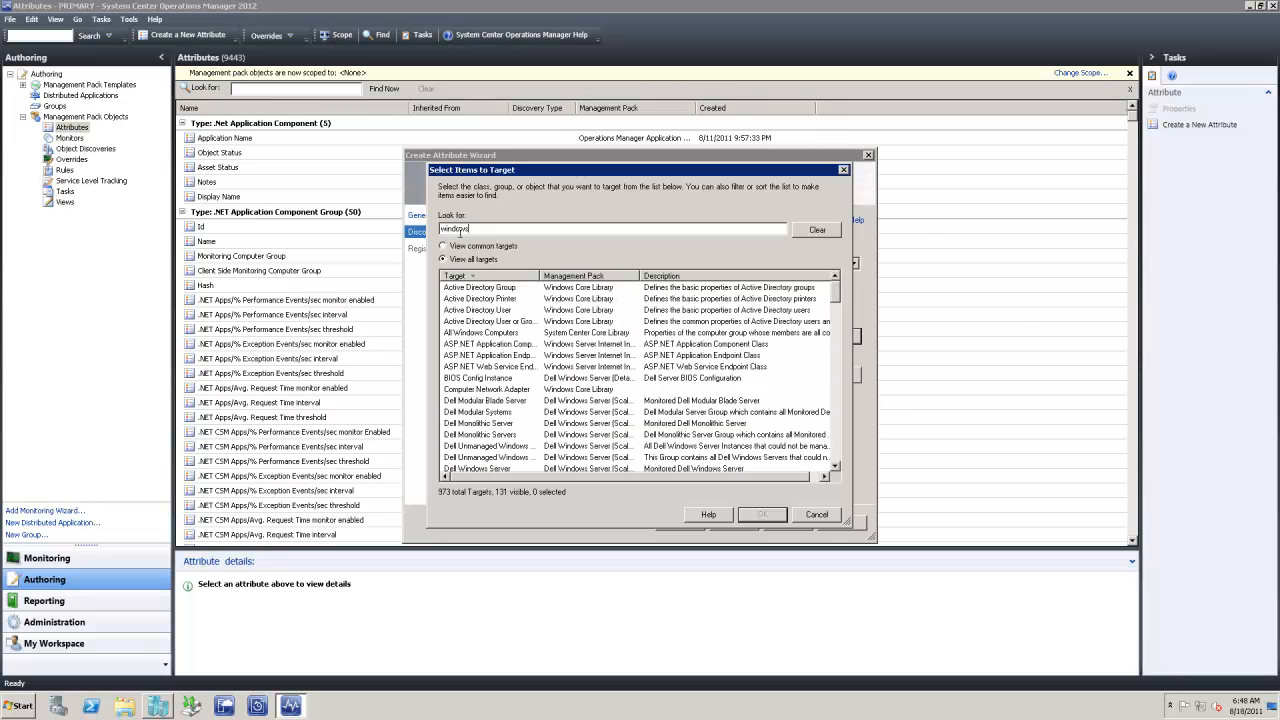
{"action": "type", "text": " c"}
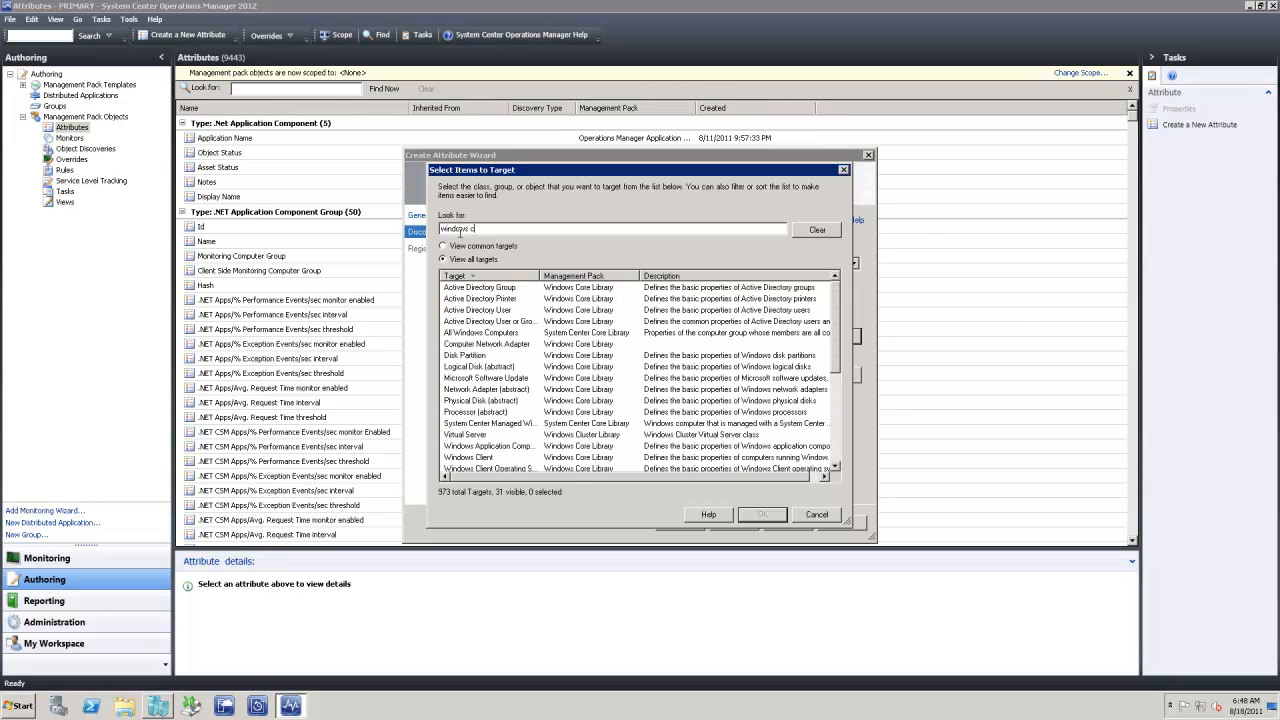
{"action": "type", "text": "omp"}
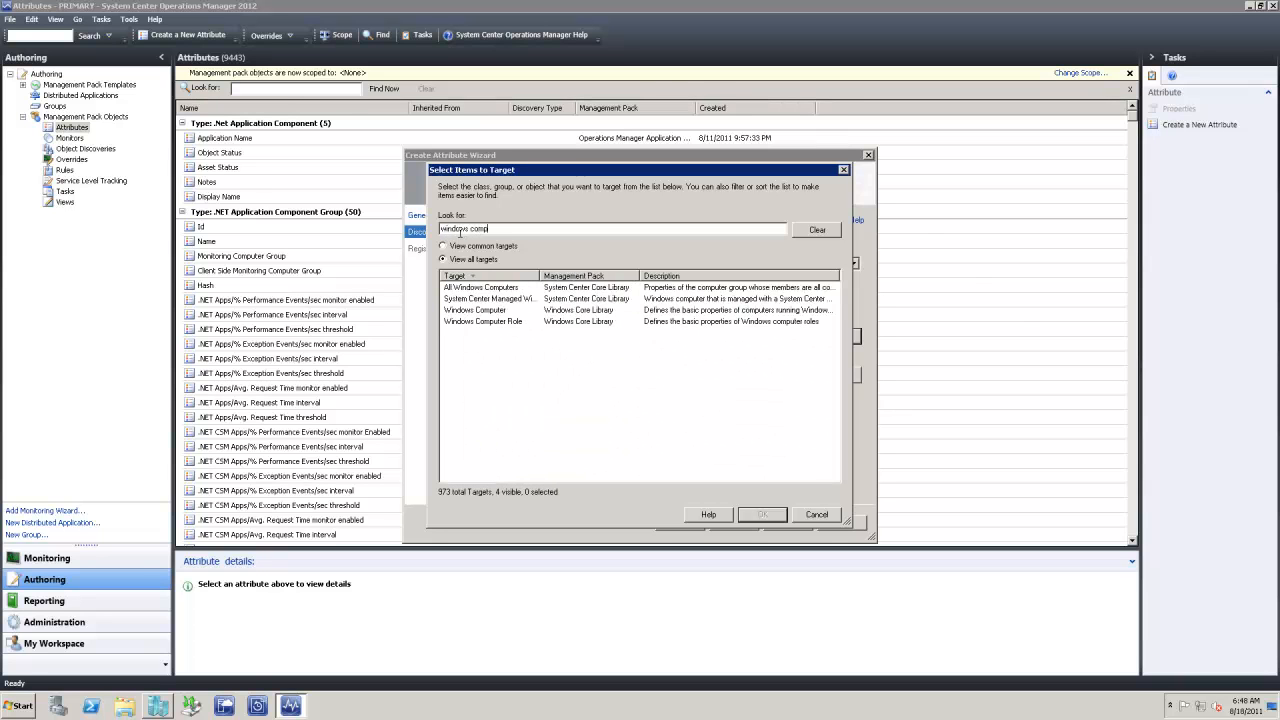
{"action": "left_click", "coordinate": [489, 312]}
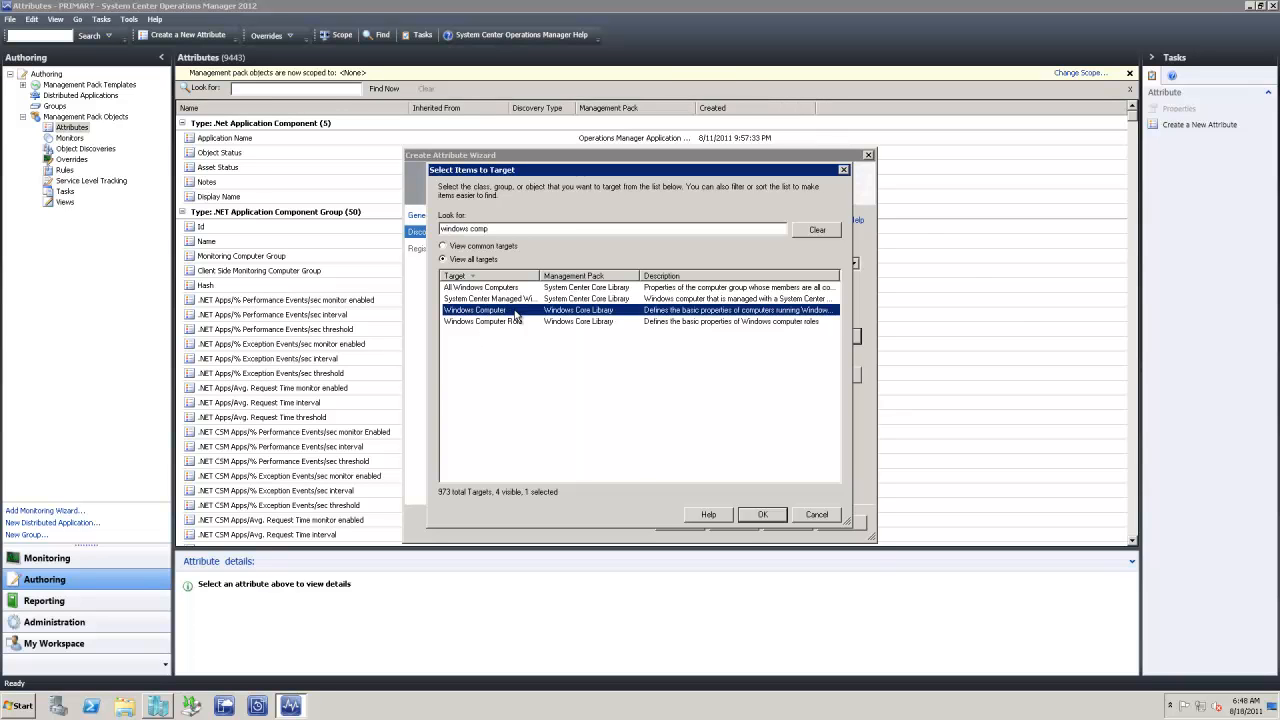
{"action": "double_click", "coordinate": [516, 316]}
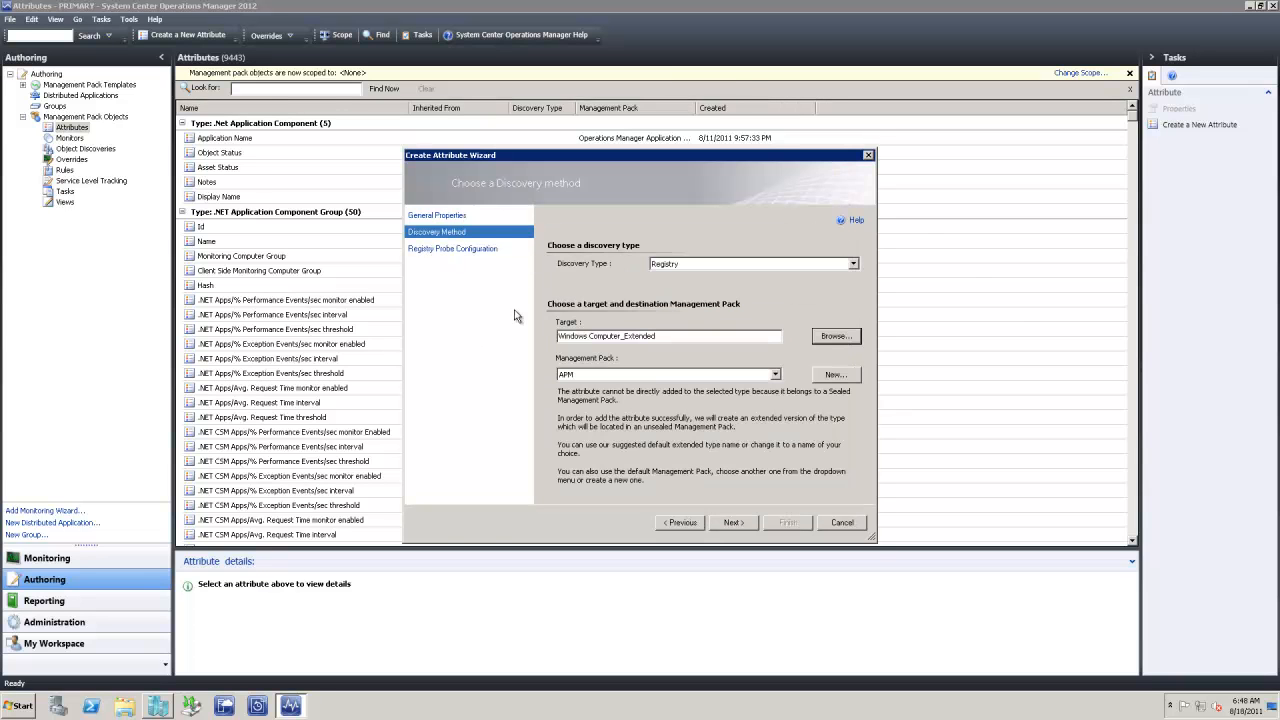
Store it in Information Systems, paste the registry path as a Value, and finish
{"action": "left_click", "coordinate": [645, 376]}
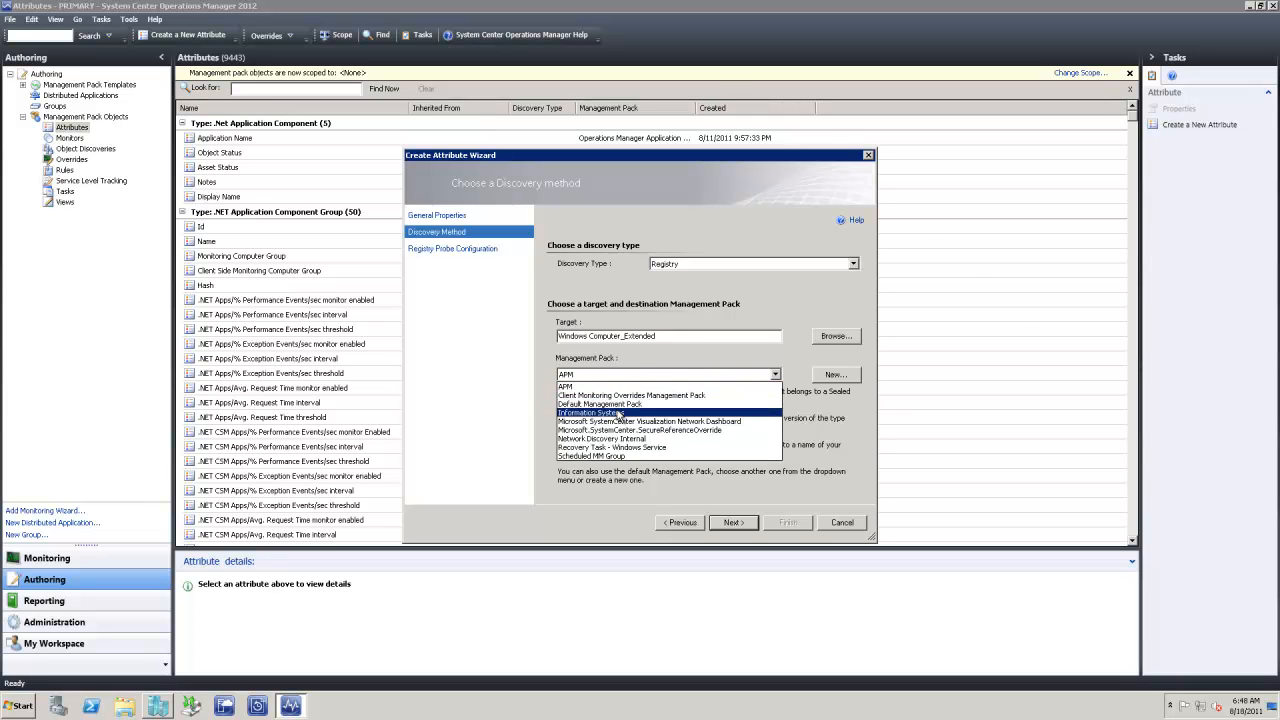
{"action": "left_click", "coordinate": [618, 413]}
{"action": "left_click", "coordinate": [738, 525]}
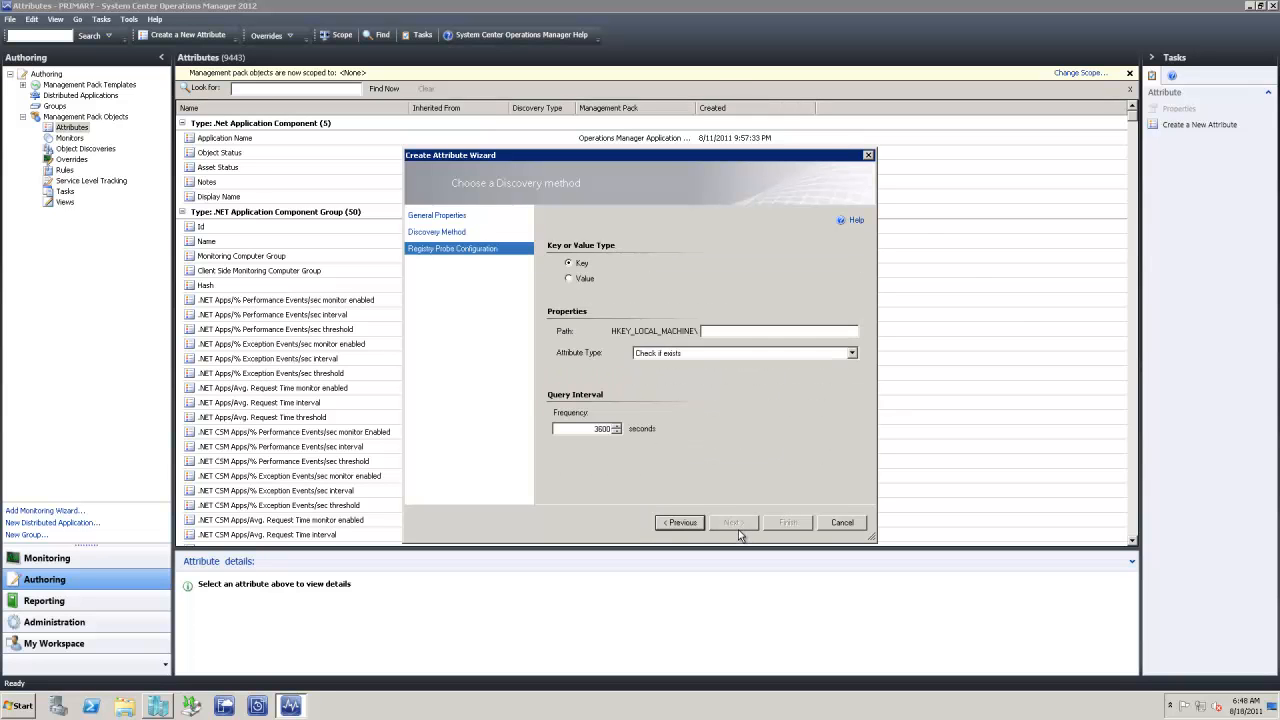
{"action": "right_click", "coordinate": [721, 337]}
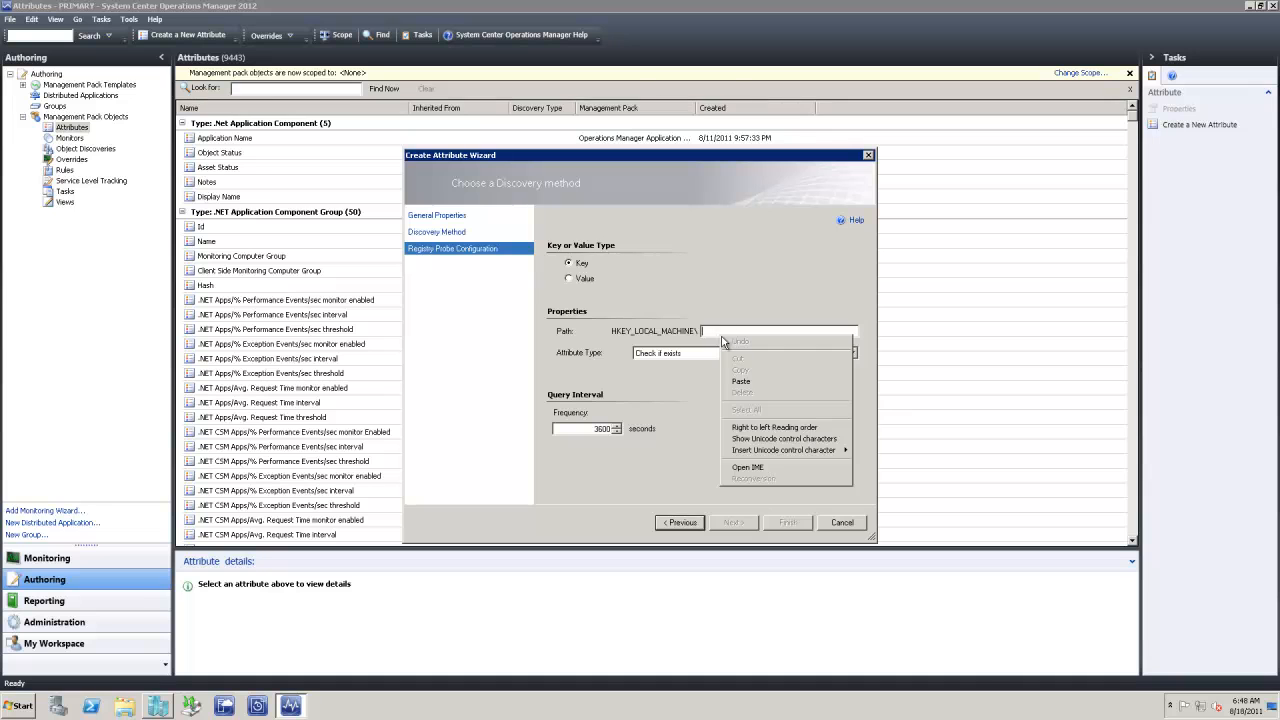
{"action": "left_click", "coordinate": [752, 382]}
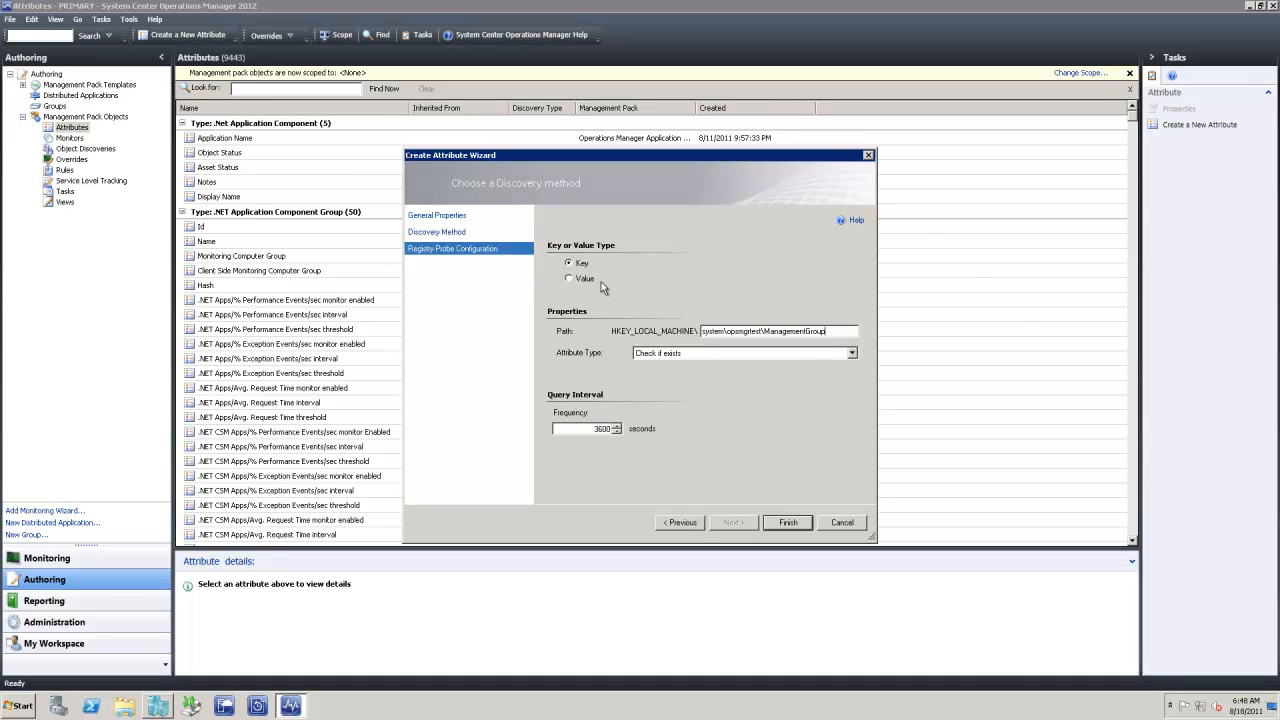
{"action": "left_click", "coordinate": [575, 282]}
{"action": "left_click", "coordinate": [780, 524]}
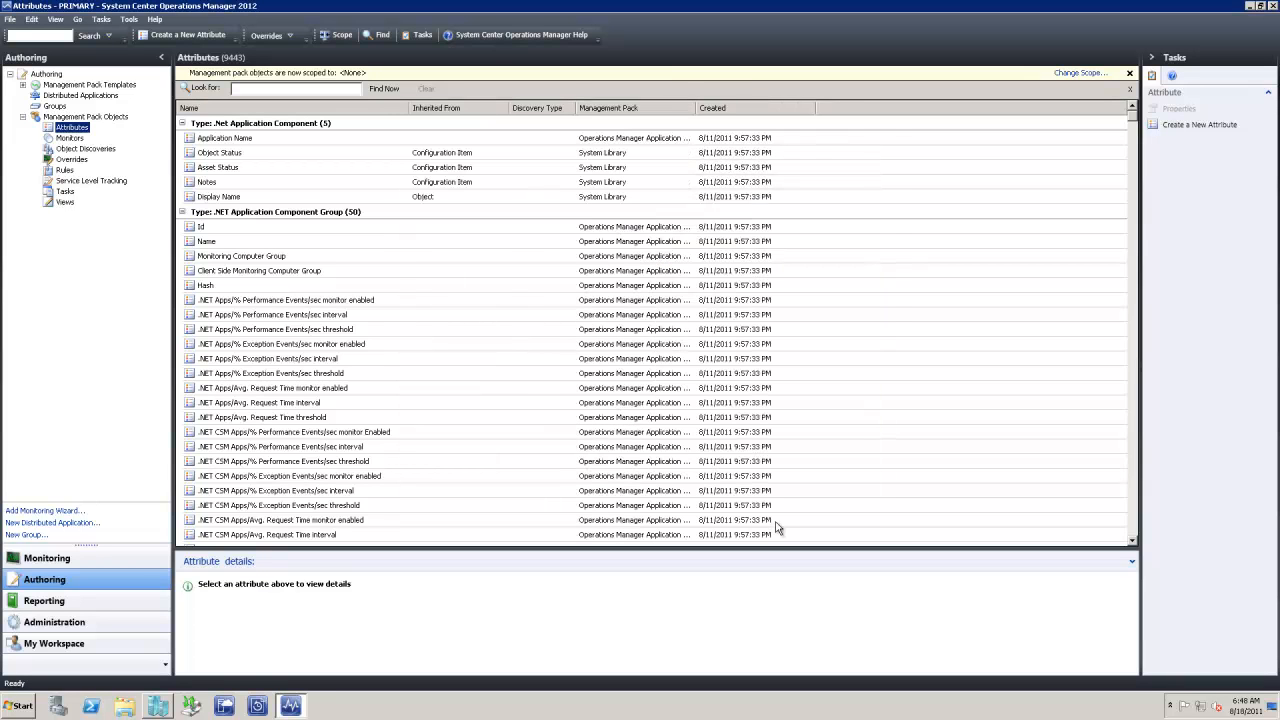
Start another attribute named 'Health Service by Managment Gr', fixing the misspelt 'Heatl'
{"action": "right_click", "coordinate": [72, 133]}
{"action": "left_click", "coordinate": [125, 135]}
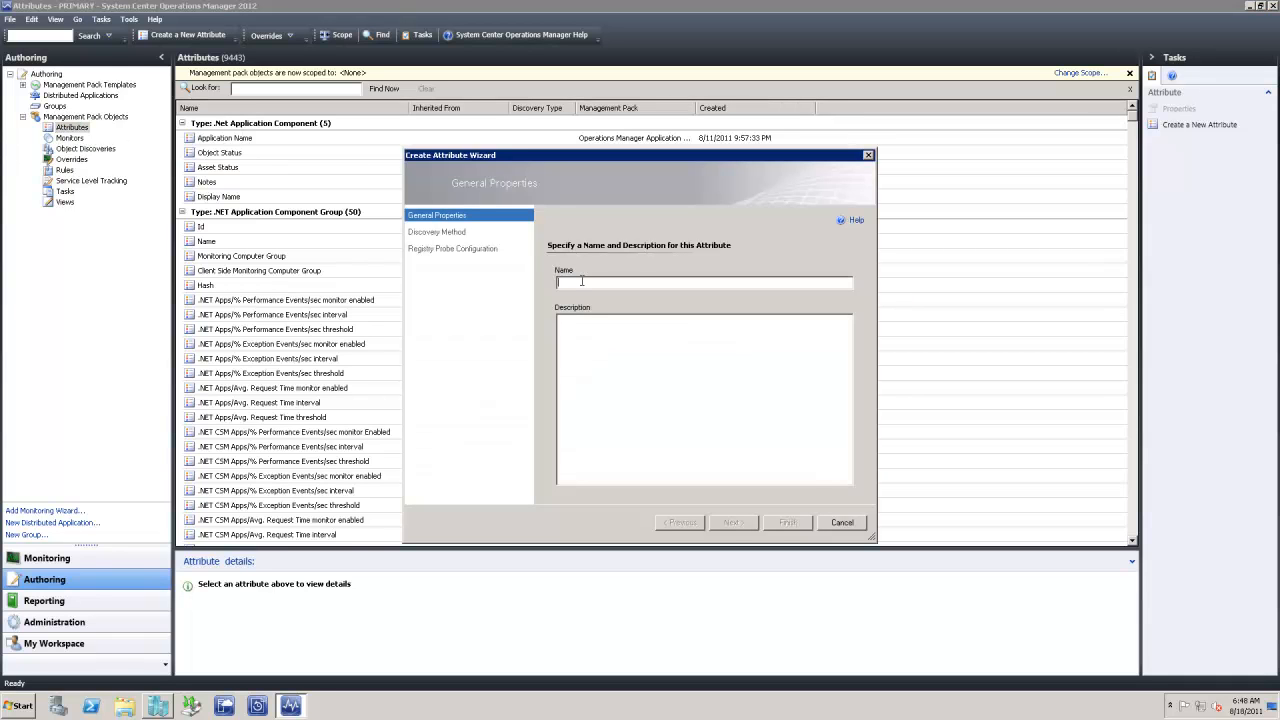
{"action": "type", "text": "Heatl S"}
{"action": "type", "text": "ervice by Managment Group"}
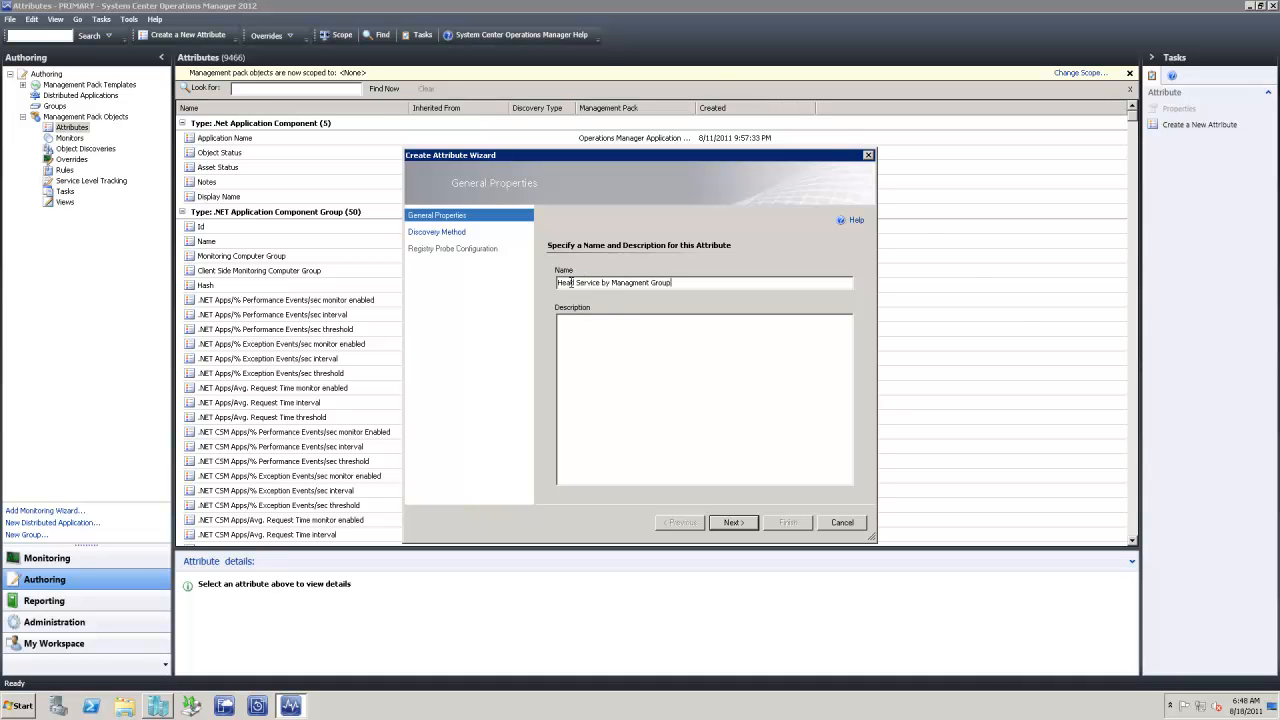
{"action": "left_click", "coordinate": [577, 283]}
{"action": "key", "text": "BackSpace"}
{"action": "key", "text": "BackSpace"}
{"action": "type", "text": "lth"}
Target the Health Service class and store the attribute in Information Systems
{"action": "left_click", "coordinate": [733, 522]}
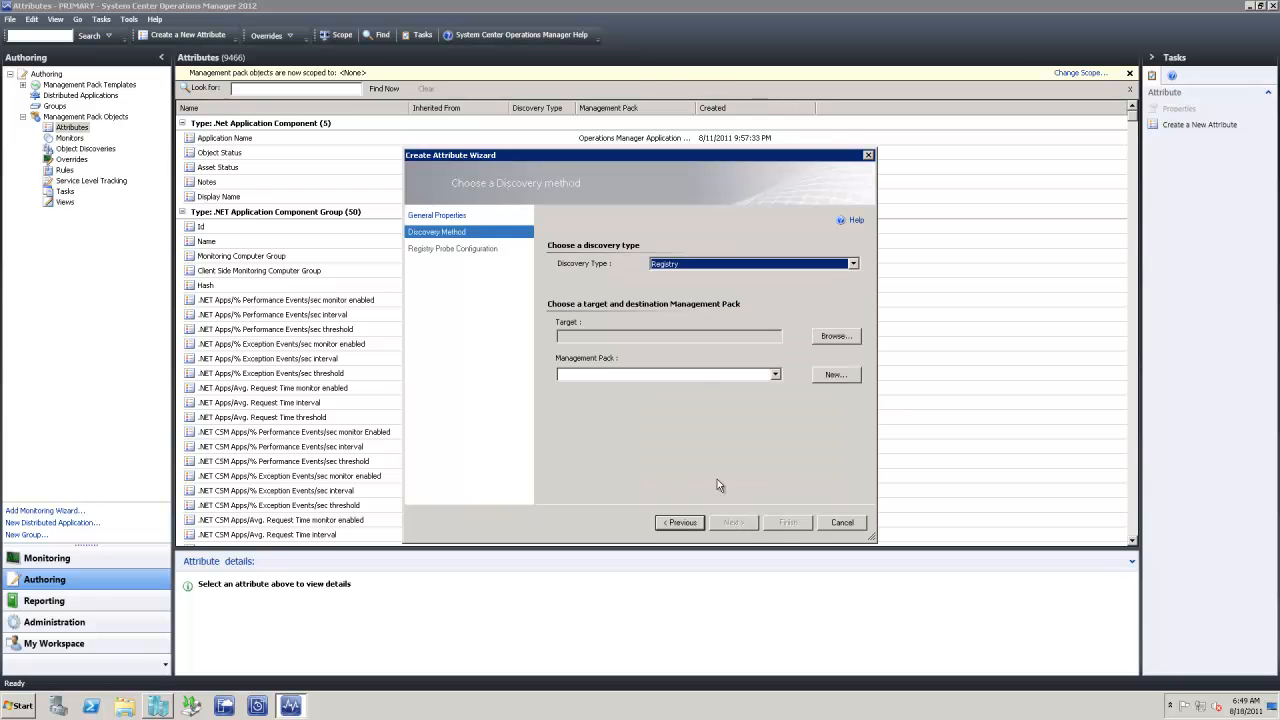
{"action": "left_click", "coordinate": [820, 336]}
{"action": "left_click", "coordinate": [586, 312]}
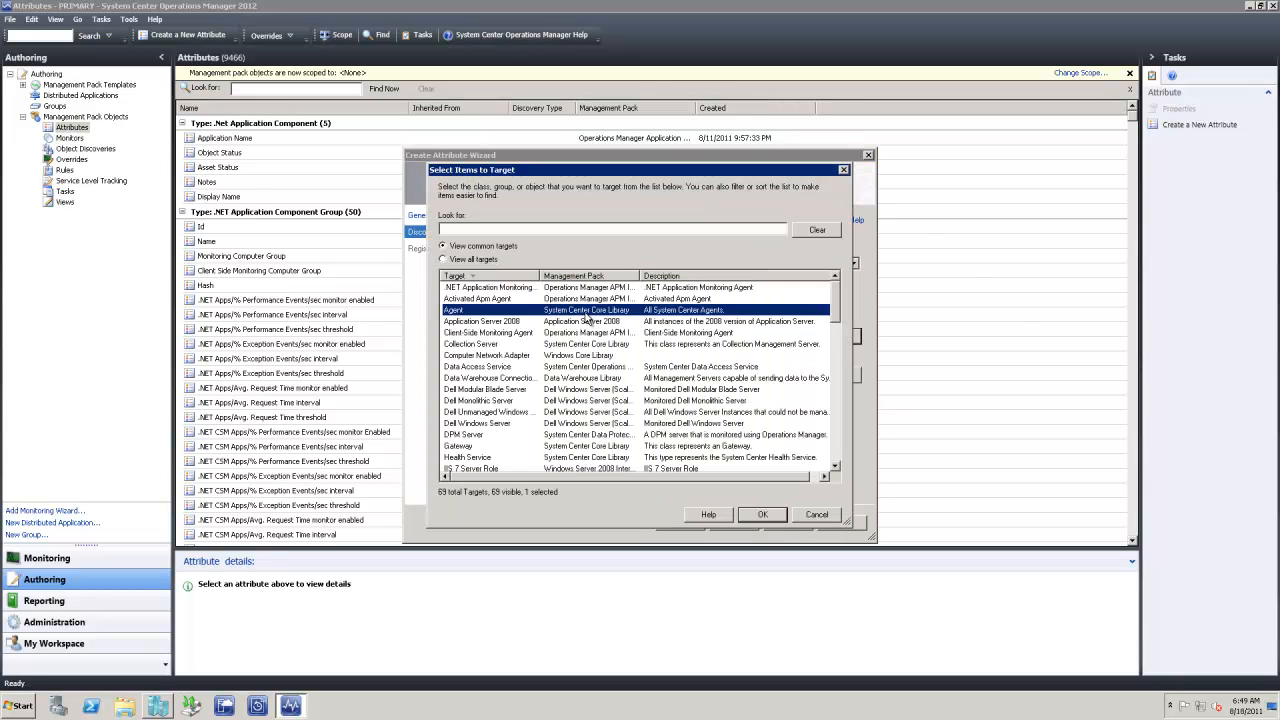
{"action": "key", "text": "h"}
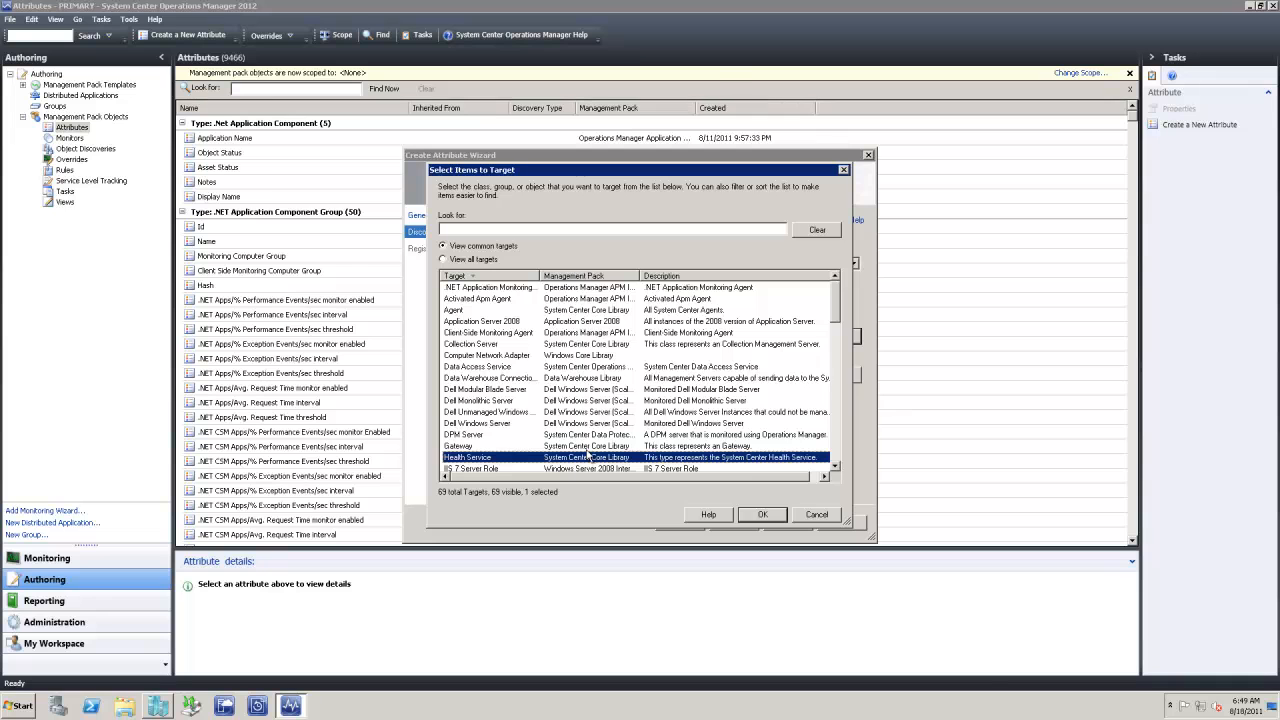
{"action": "double_click", "coordinate": [583, 457]}
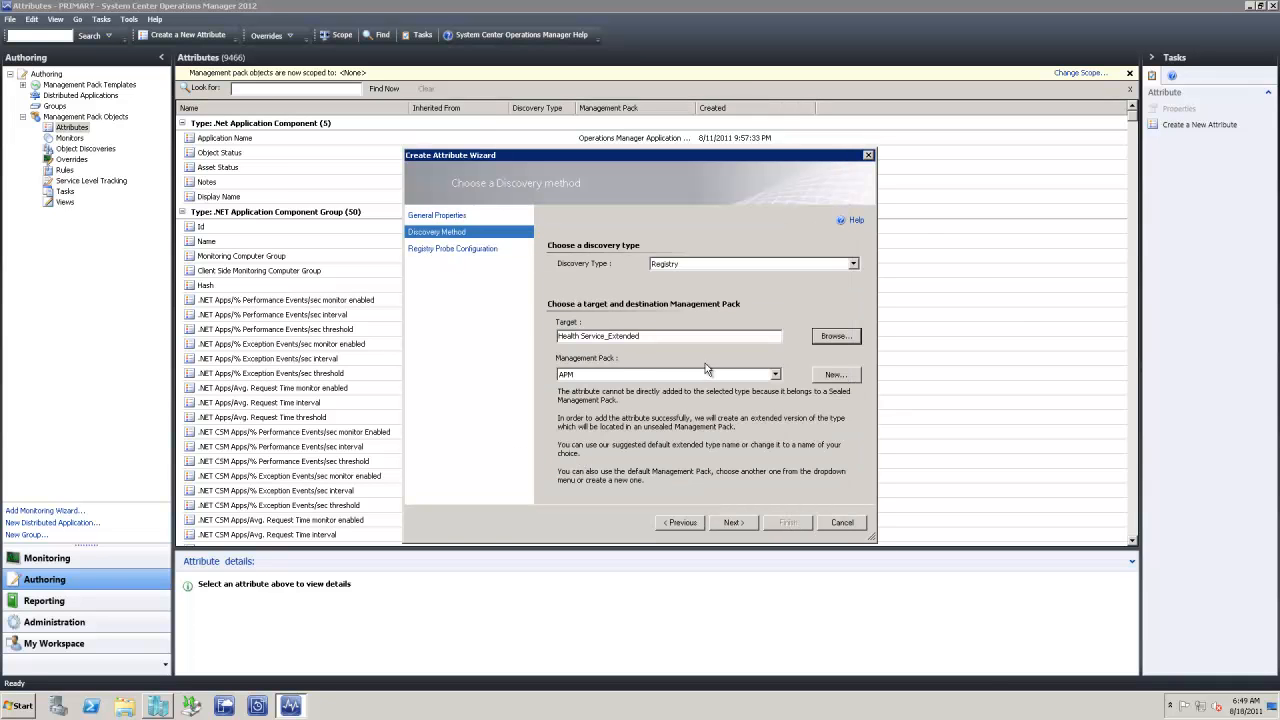
{"action": "left_click", "coordinate": [742, 377]}
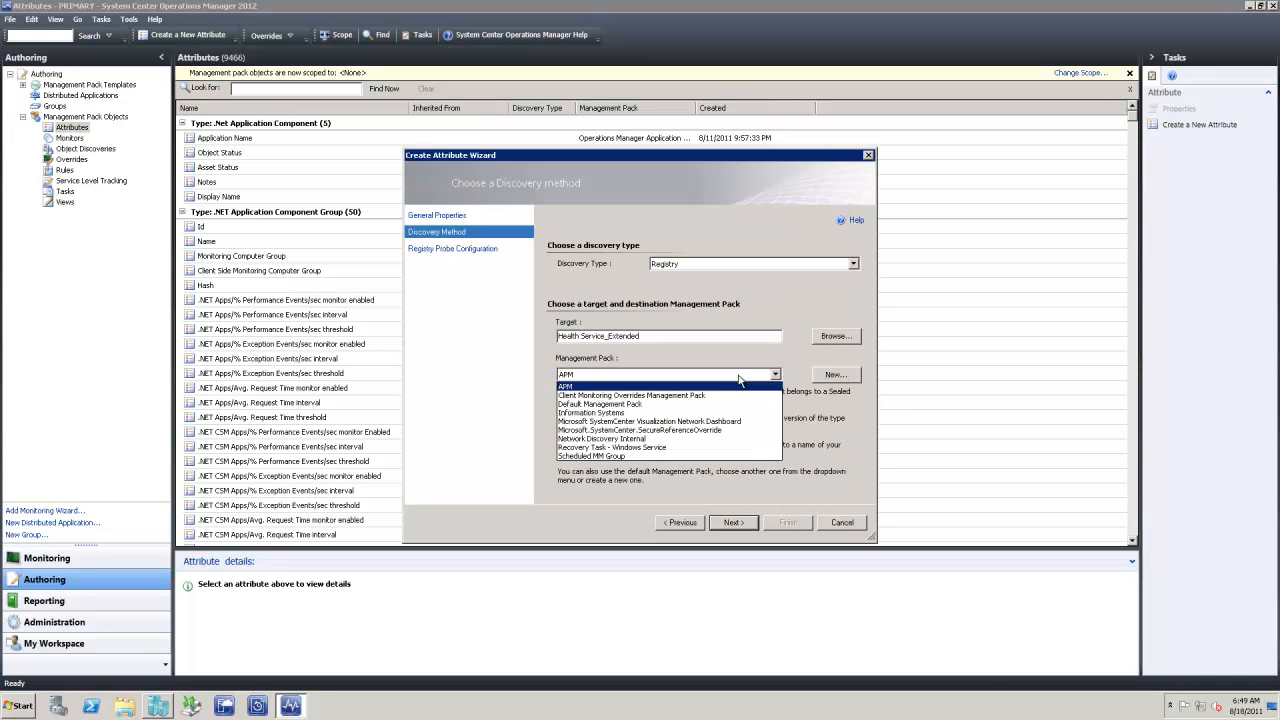
{"action": "left_click", "coordinate": [604, 412]}
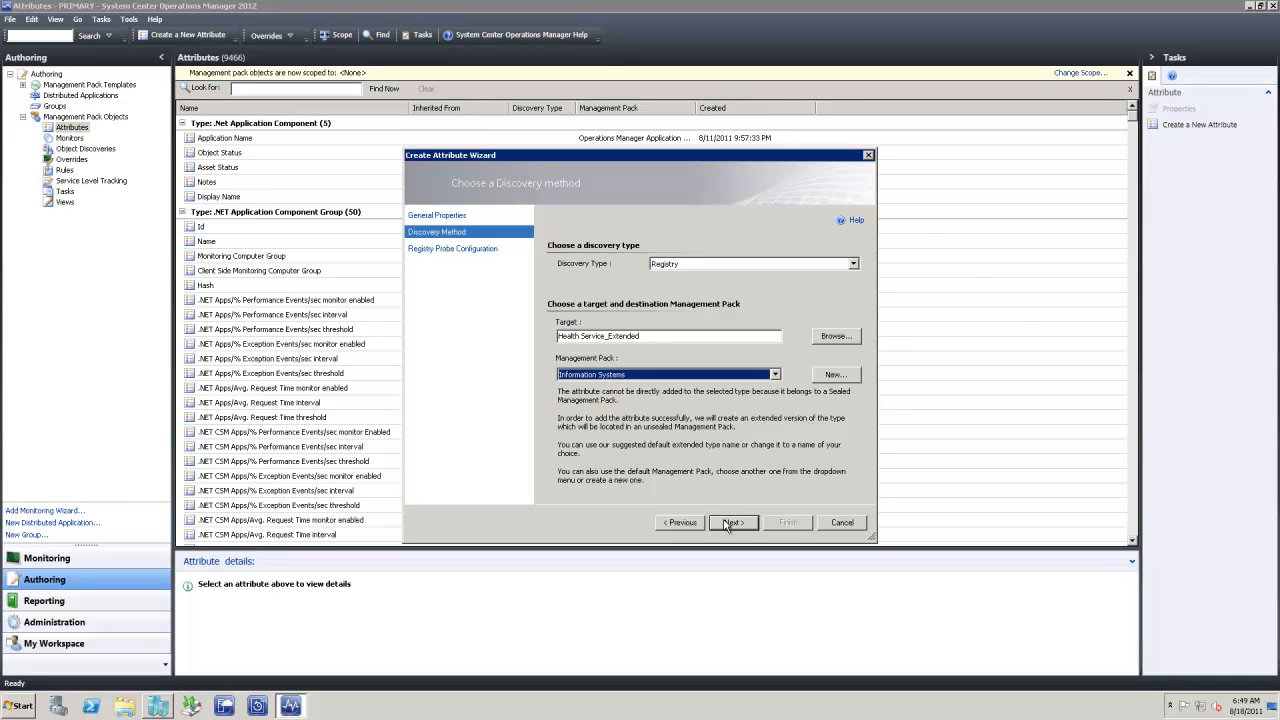
Make it check the registry value system\opsmgrtest\ManagementGroup and finish
{"action": "left_click", "coordinate": [731, 523]}
{"action": "left_click", "coordinate": [568, 279]}
{"action": "left_click", "coordinate": [715, 336]}
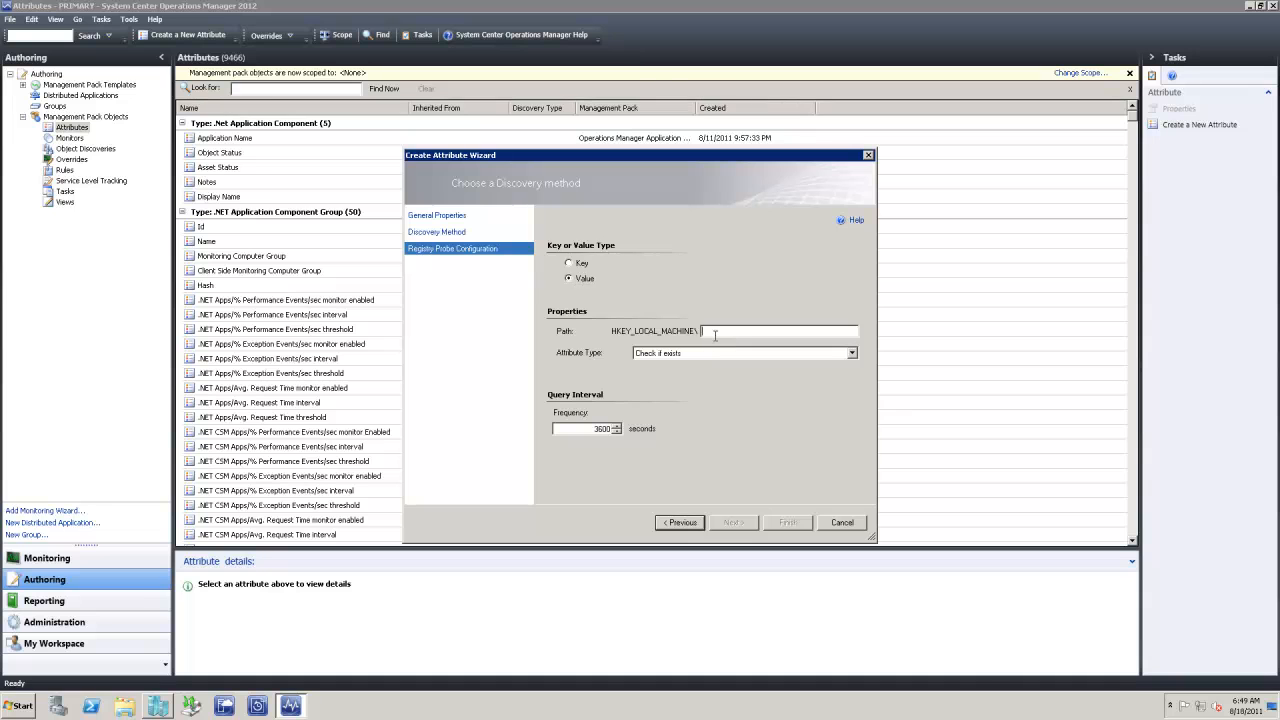
{"action": "type", "text": "system\\opsmgrtest\\ManagementGroup"}
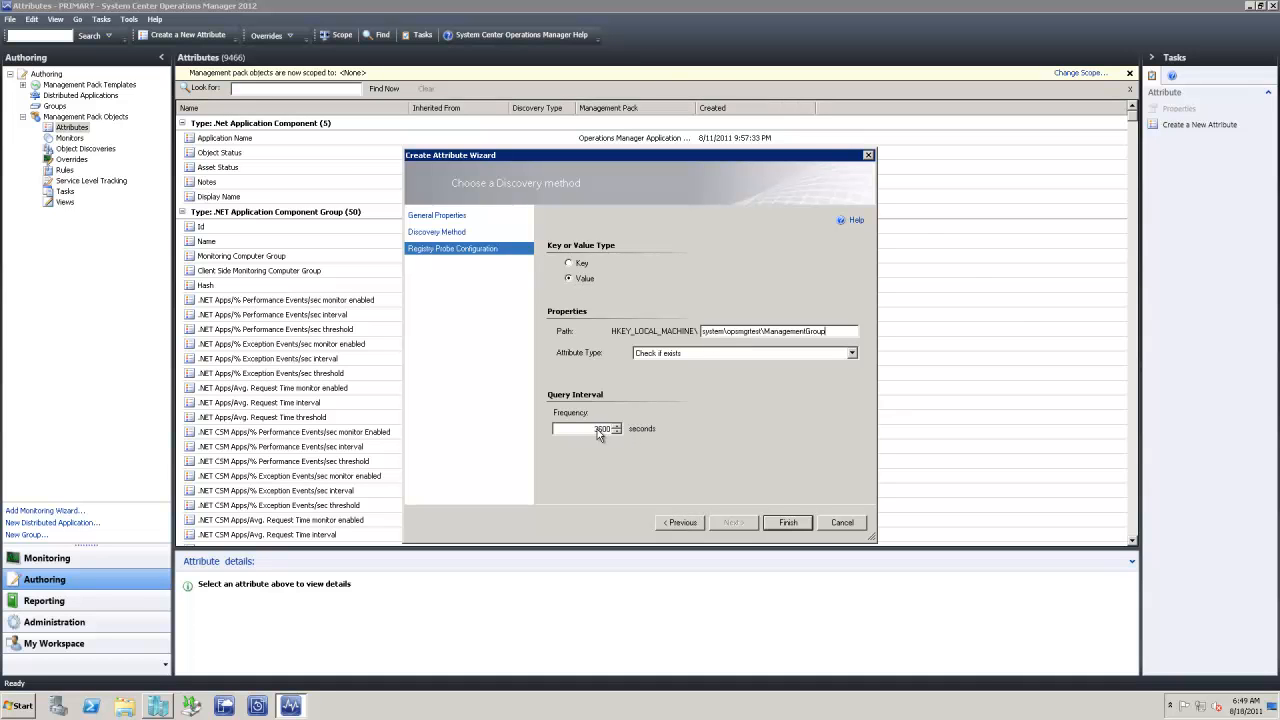
{"action": "left_click", "coordinate": [785, 525]}
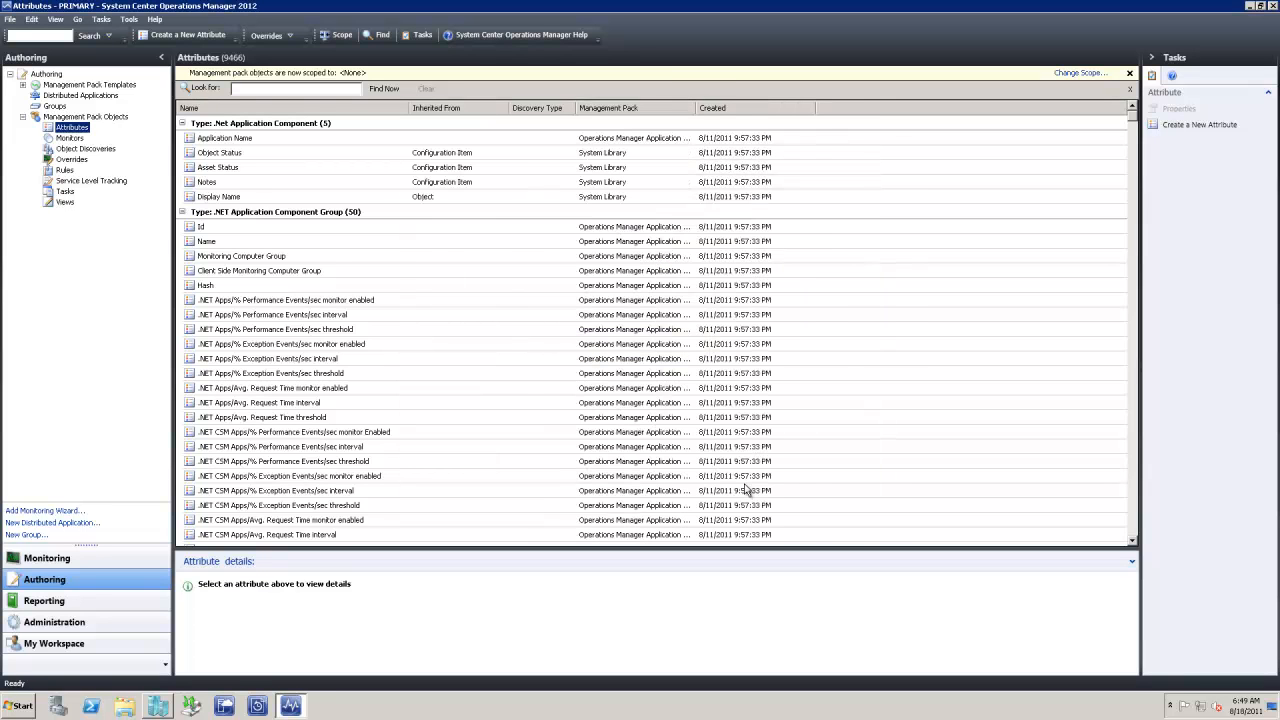
Start an attribute named 'Health Service Watcher by Managment Group' and continue to discovery settings
{"action": "right_click", "coordinate": [62, 128]}
{"action": "left_click", "coordinate": [100, 136]}
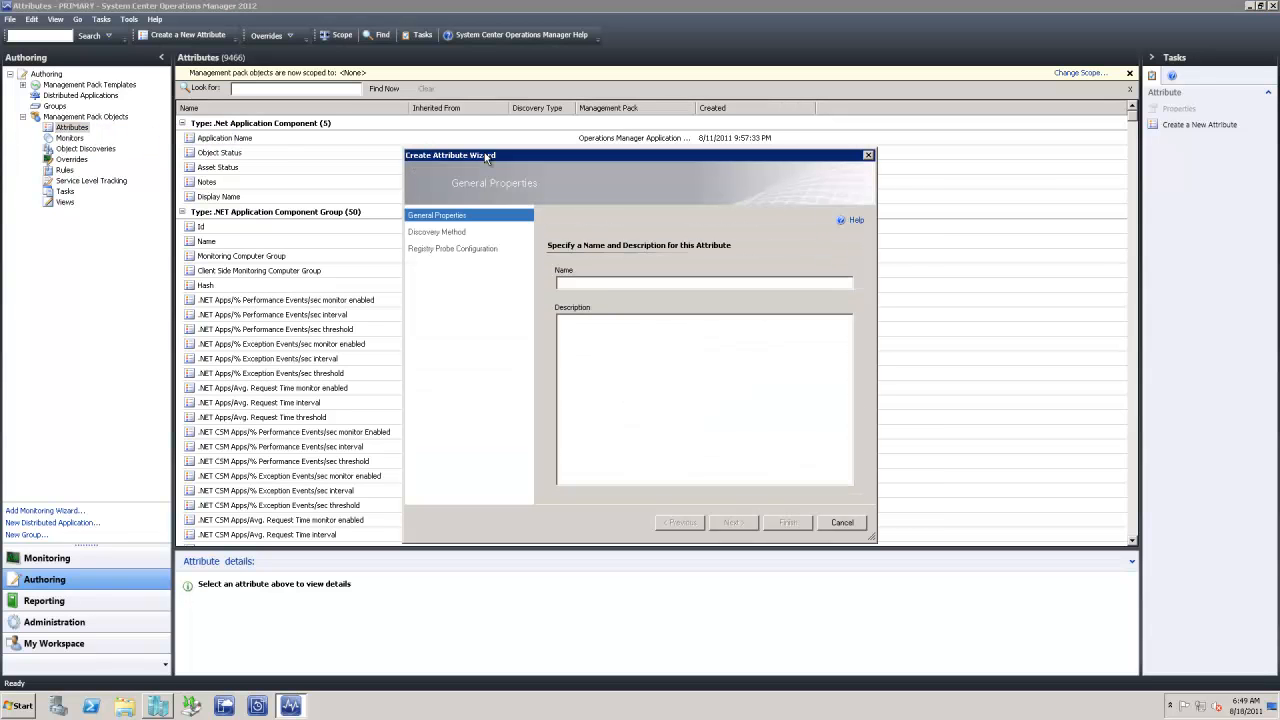
{"action": "left_click", "coordinate": [597, 282]}
{"action": "type", "text": "Health "}
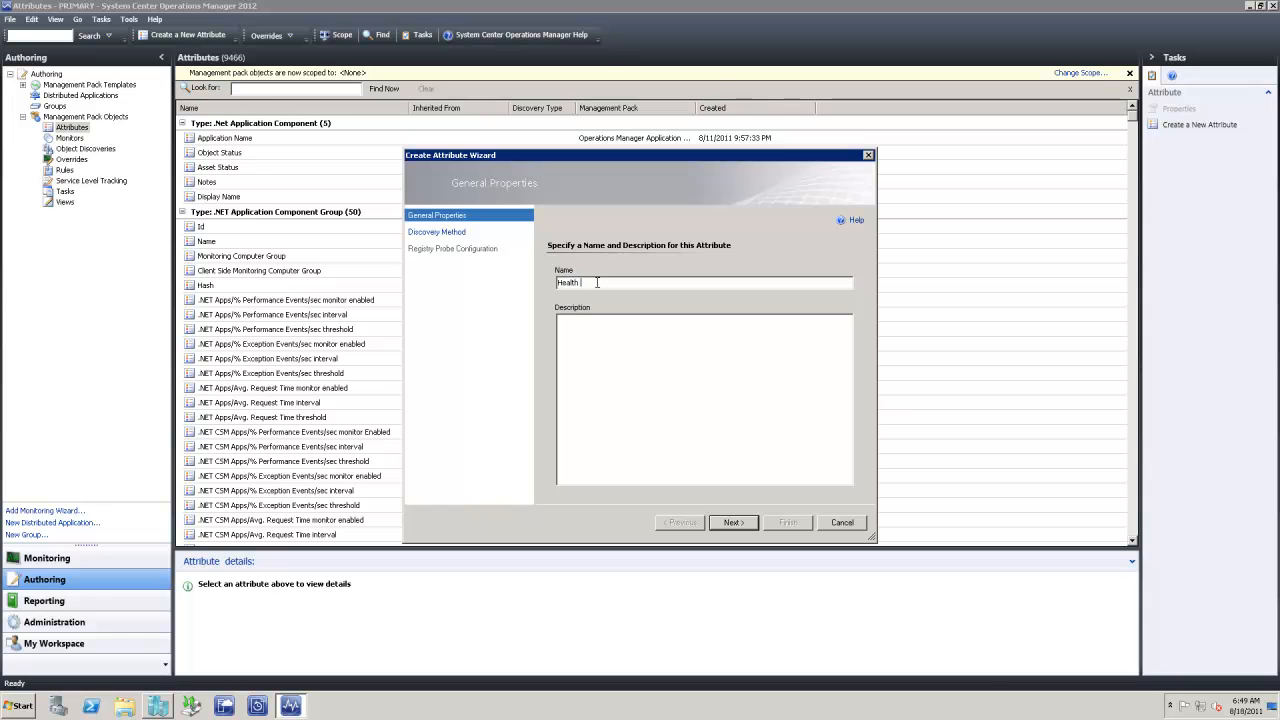
{"action": "type", "text": "Service Wa"}
{"action": "type", "text": "tcher by Managment Group"}
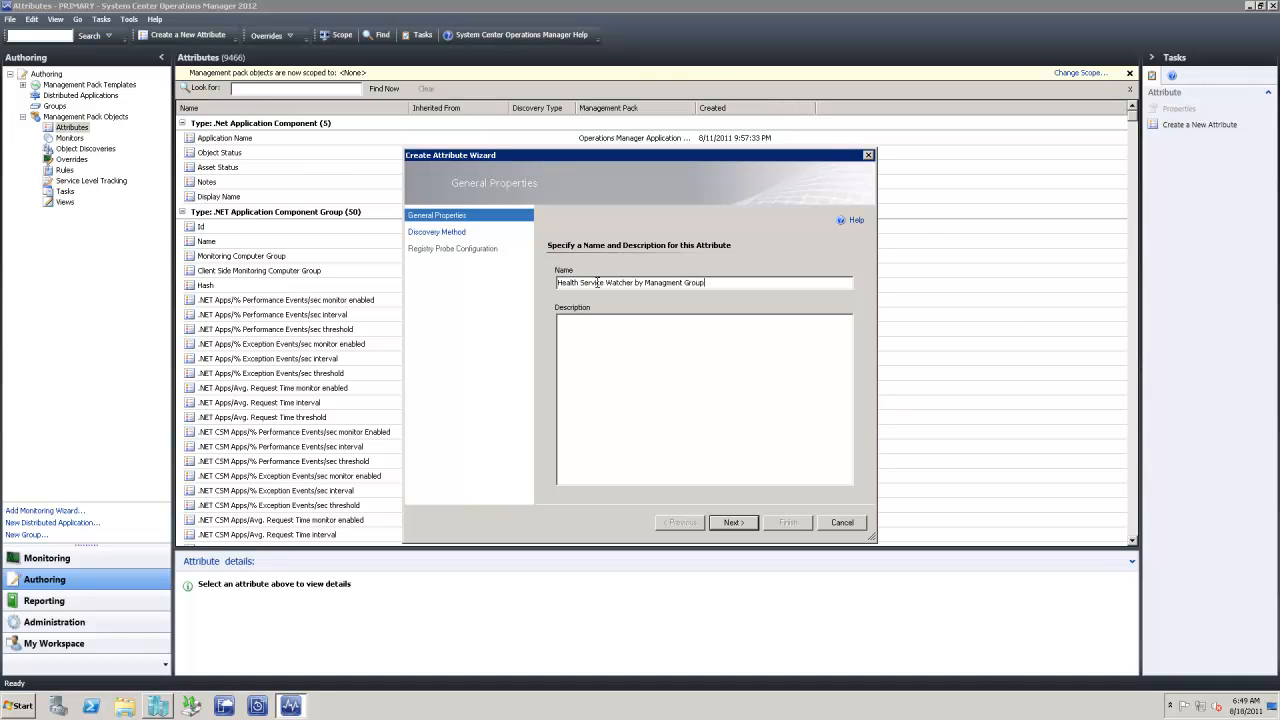
{"action": "left_click", "coordinate": [731, 522]}
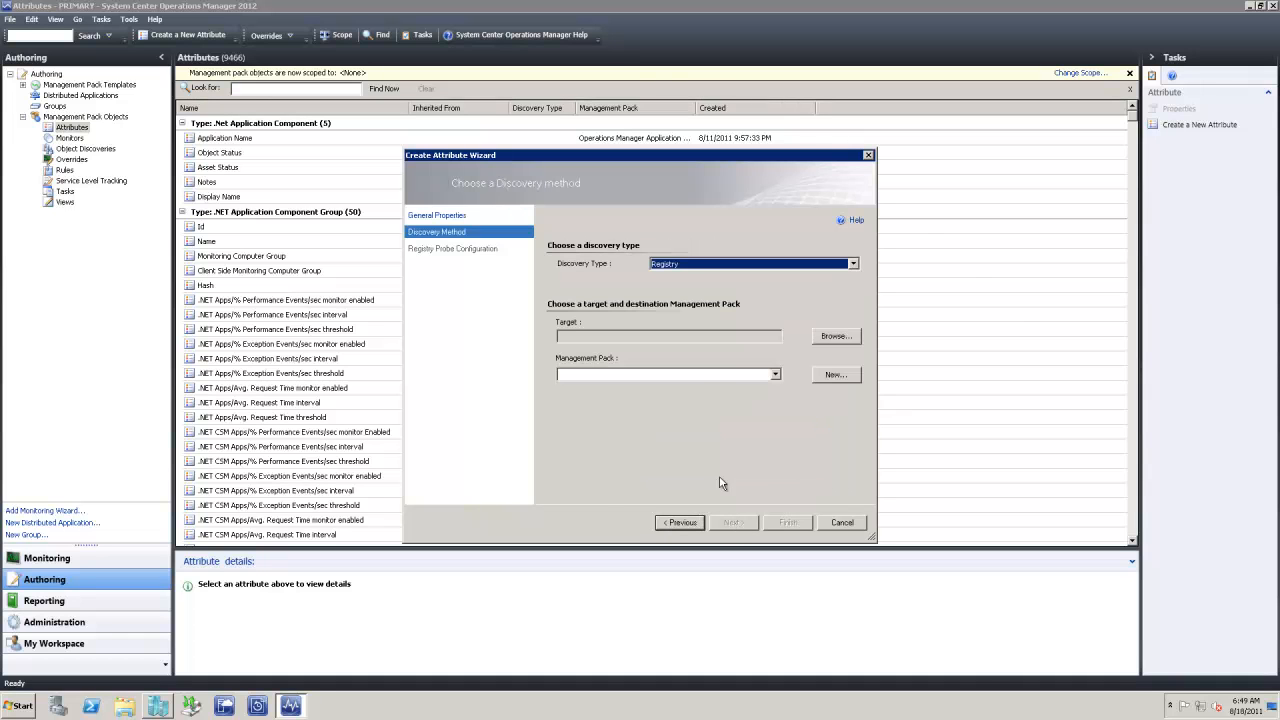
Target the Health Service Watcher class, stored in the Information Systems pack
{"action": "left_click", "coordinate": [845, 337]}
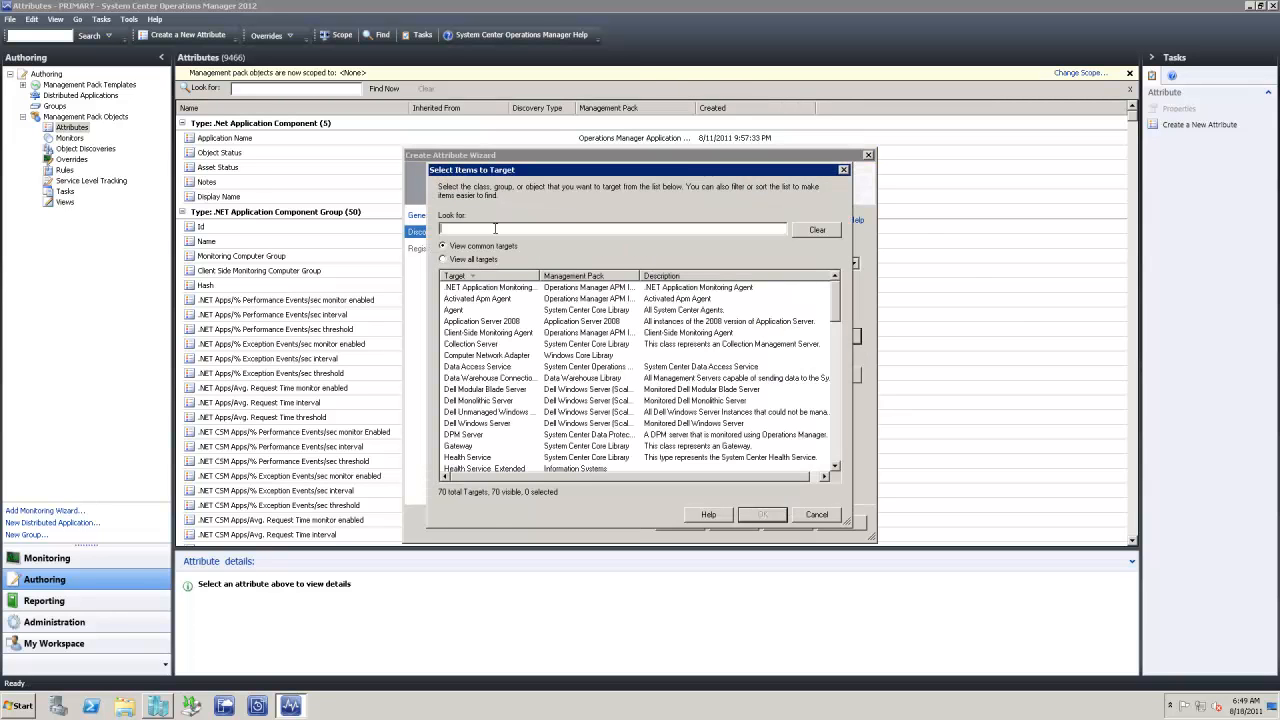
{"action": "left_click", "coordinate": [464, 229]}
{"action": "type", "text": "health"}
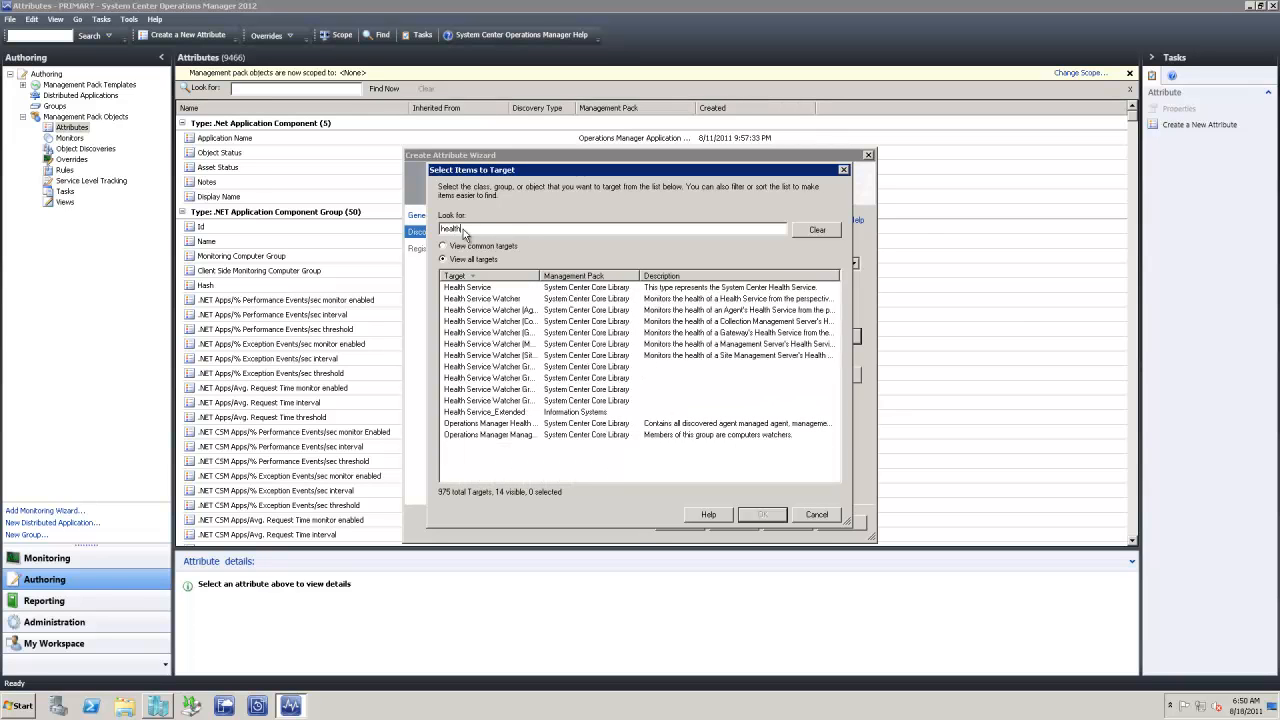
{"action": "double_click", "coordinate": [534, 298]}
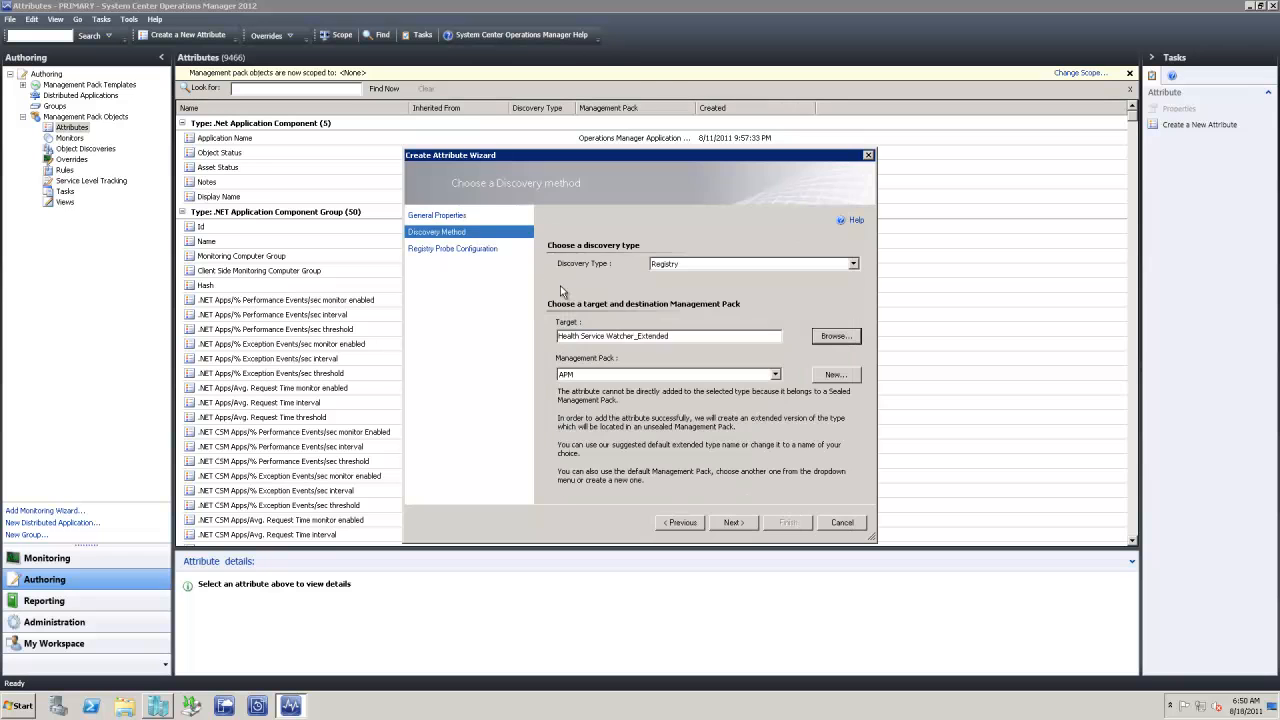
{"action": "left_click", "coordinate": [641, 376]}
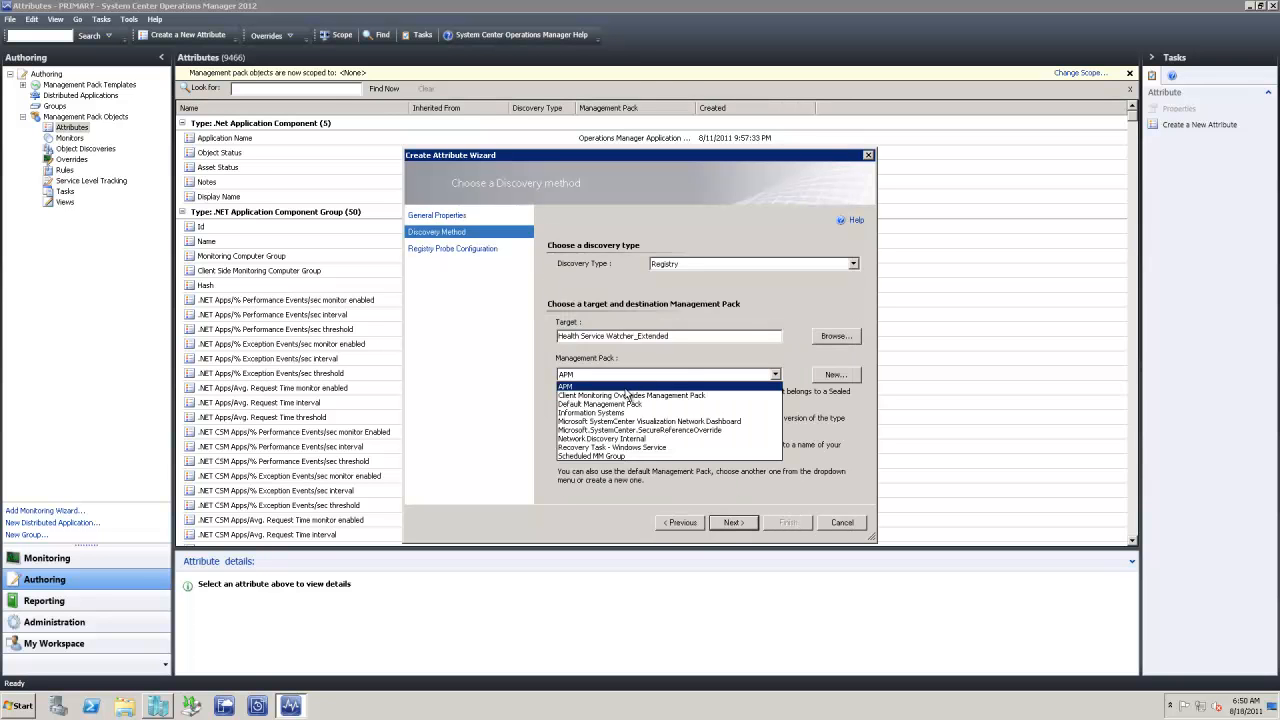
{"action": "left_click", "coordinate": [597, 413]}
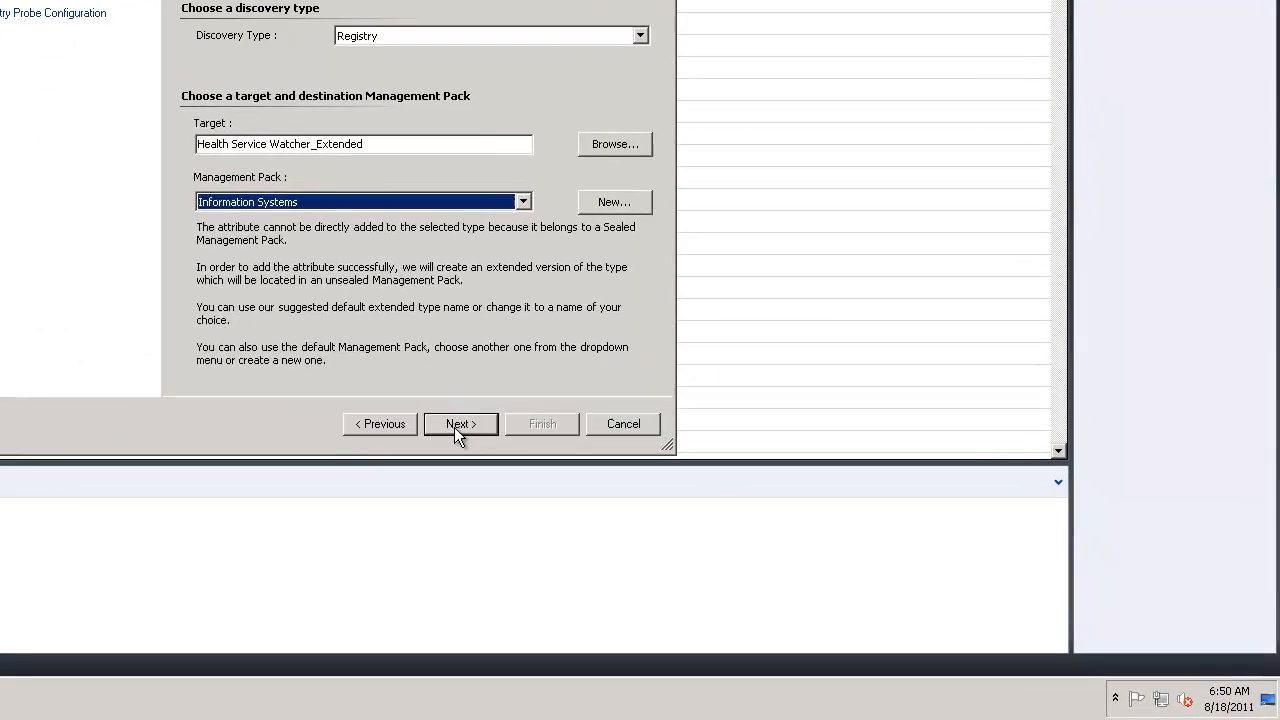
{"action": "left_click", "coordinate": [458, 424]}
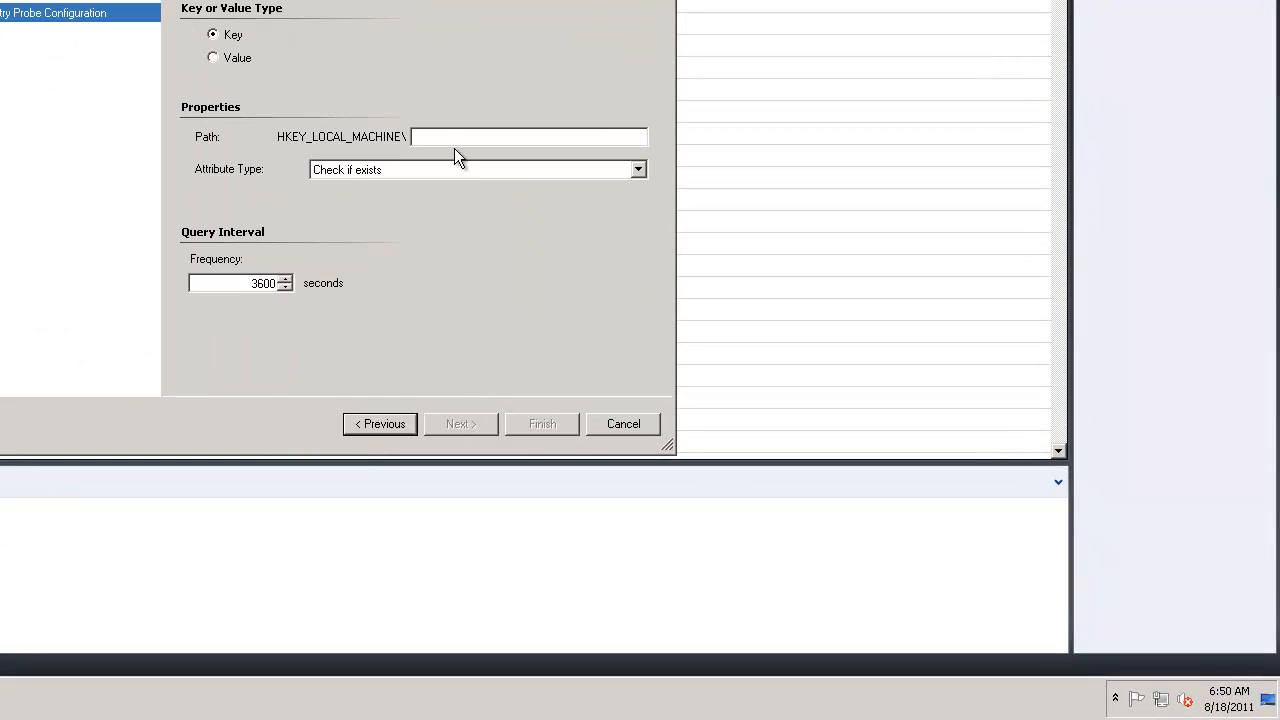
Paste the path system\opsmgrtest\ManagementGroup, finish the attribute, and go to Groups
{"action": "type", "text": "system\\opsmgrtest\\ManagementGroup"}
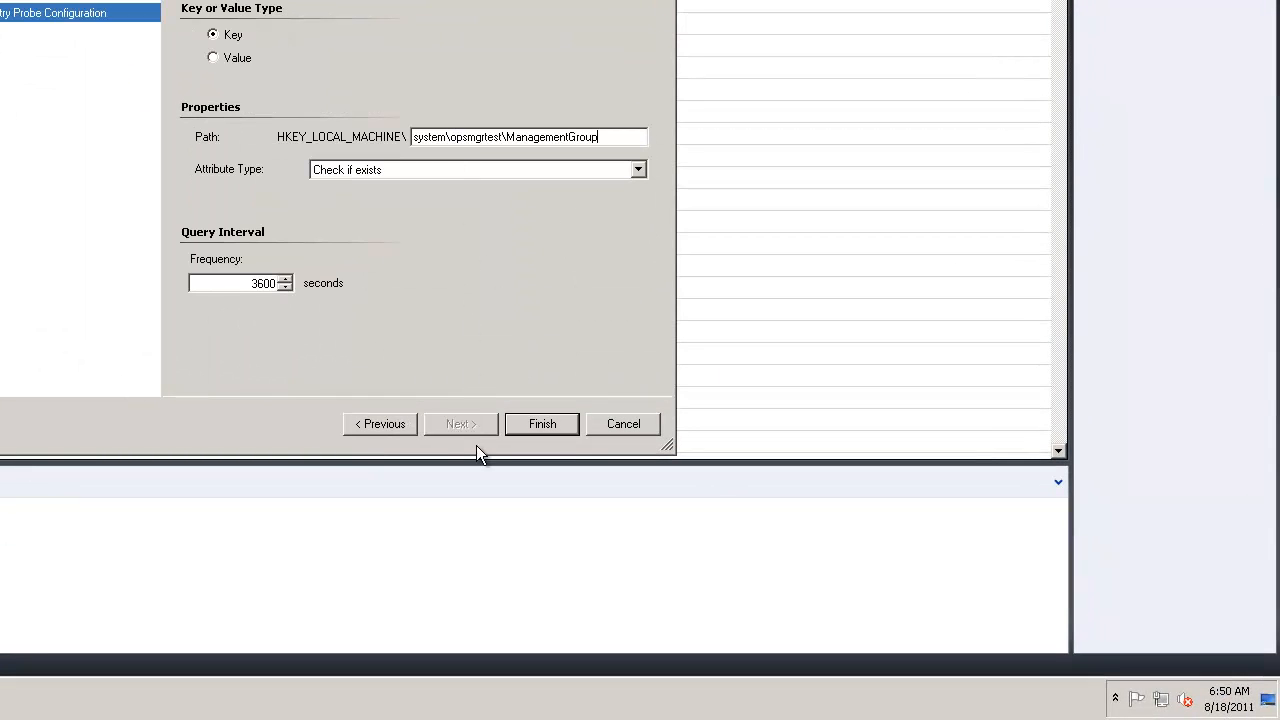
{"action": "left_click", "coordinate": [527, 440]}
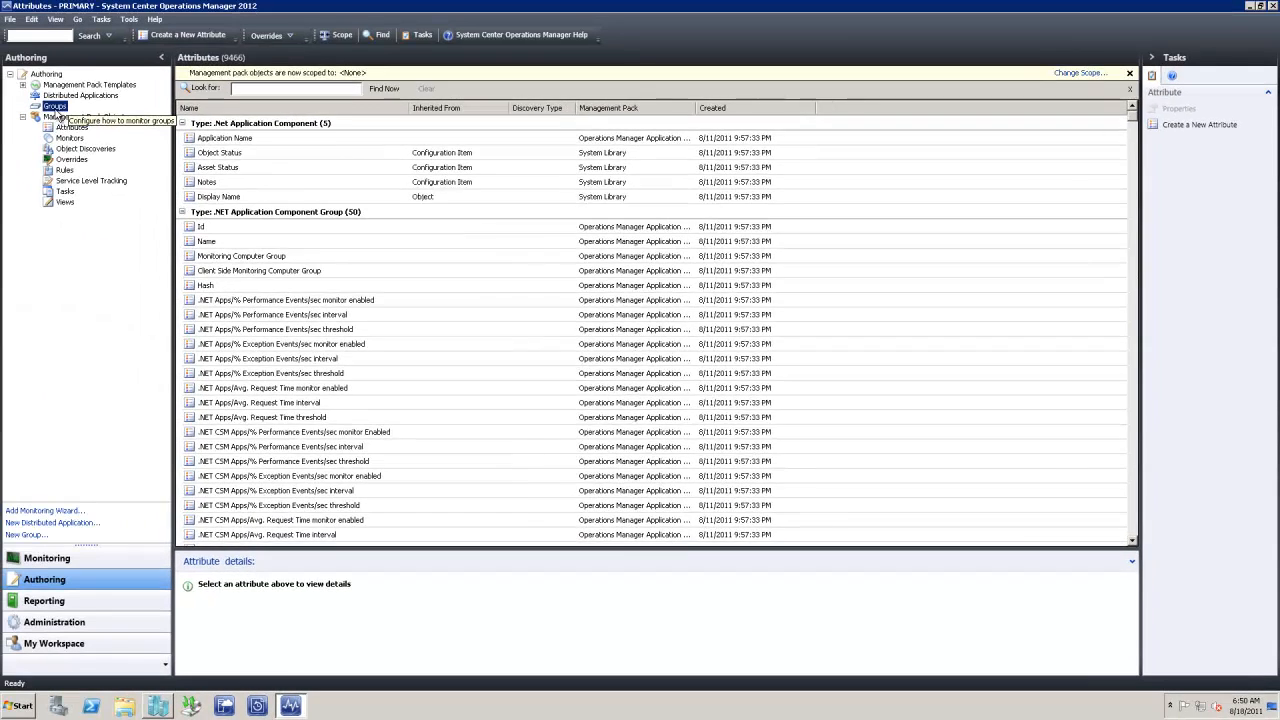
{"action": "left_click", "coordinate": [55, 106]}
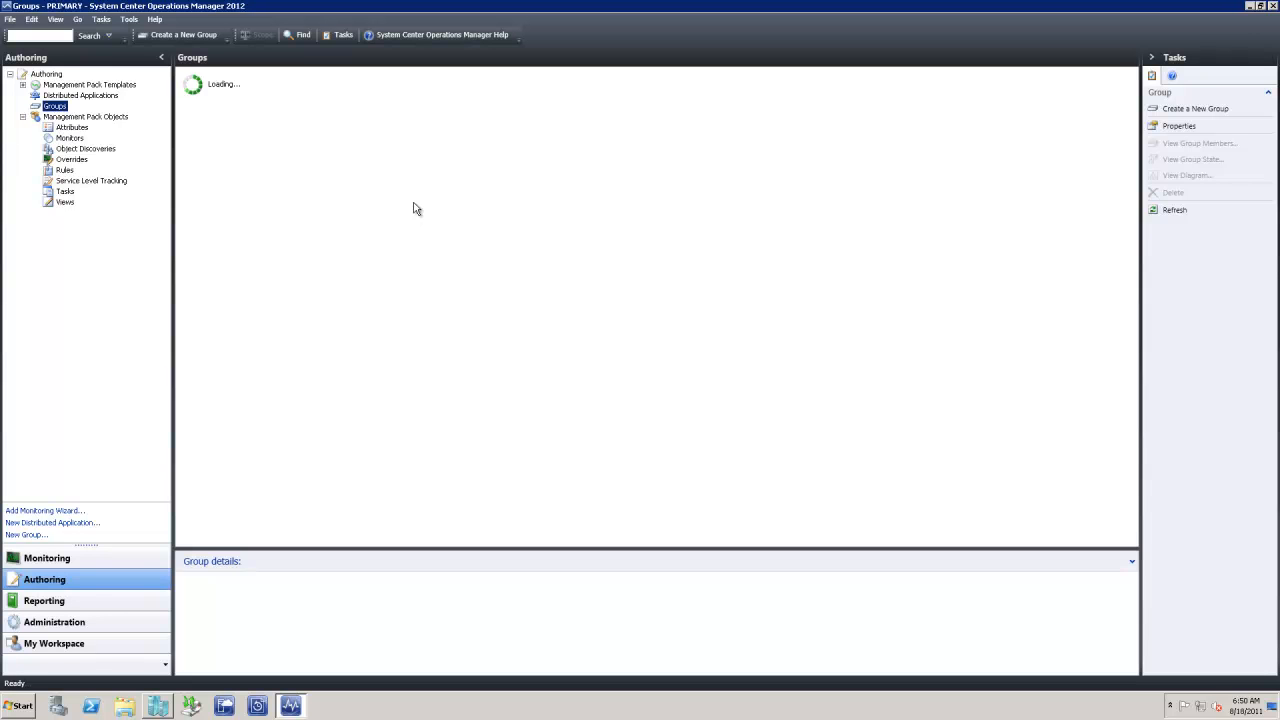
Begin the group 'Test - All Test Servers' in Information Systems and reach Dynamic Members
{"action": "right_click", "coordinate": [55, 106]}
{"action": "left_click", "coordinate": [85, 115]}
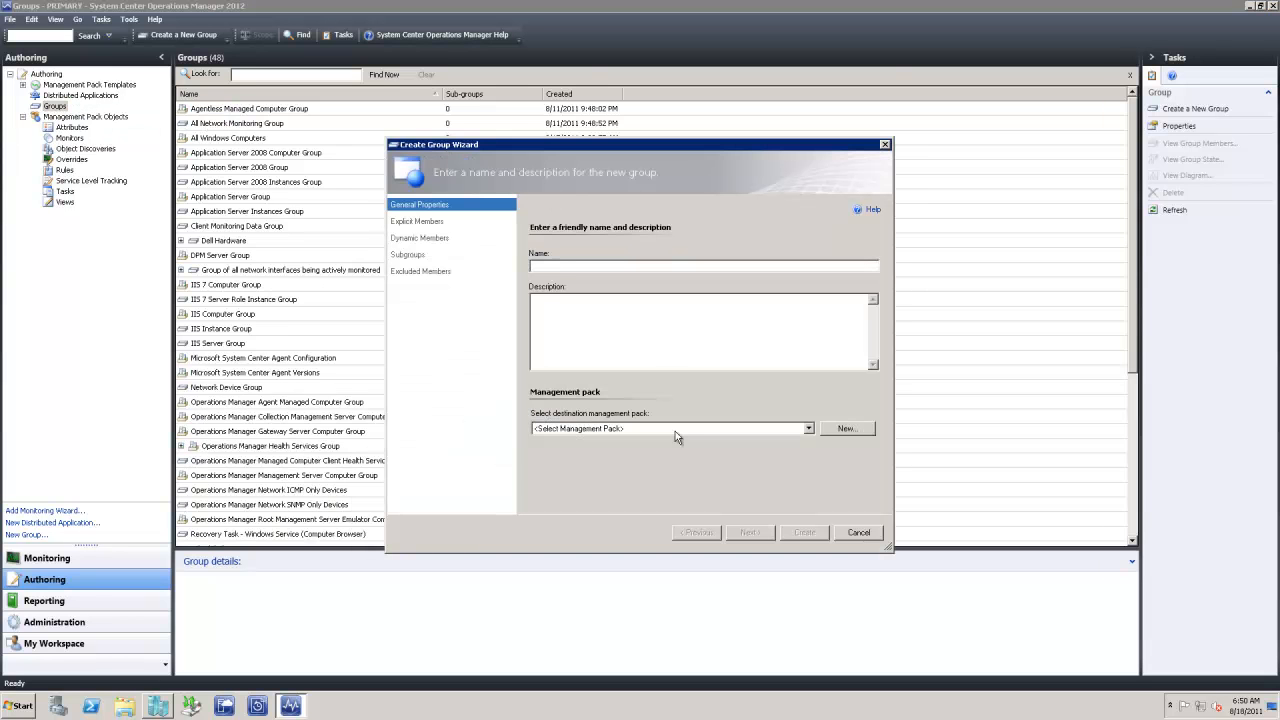
{"action": "left_click", "coordinate": [666, 430]}
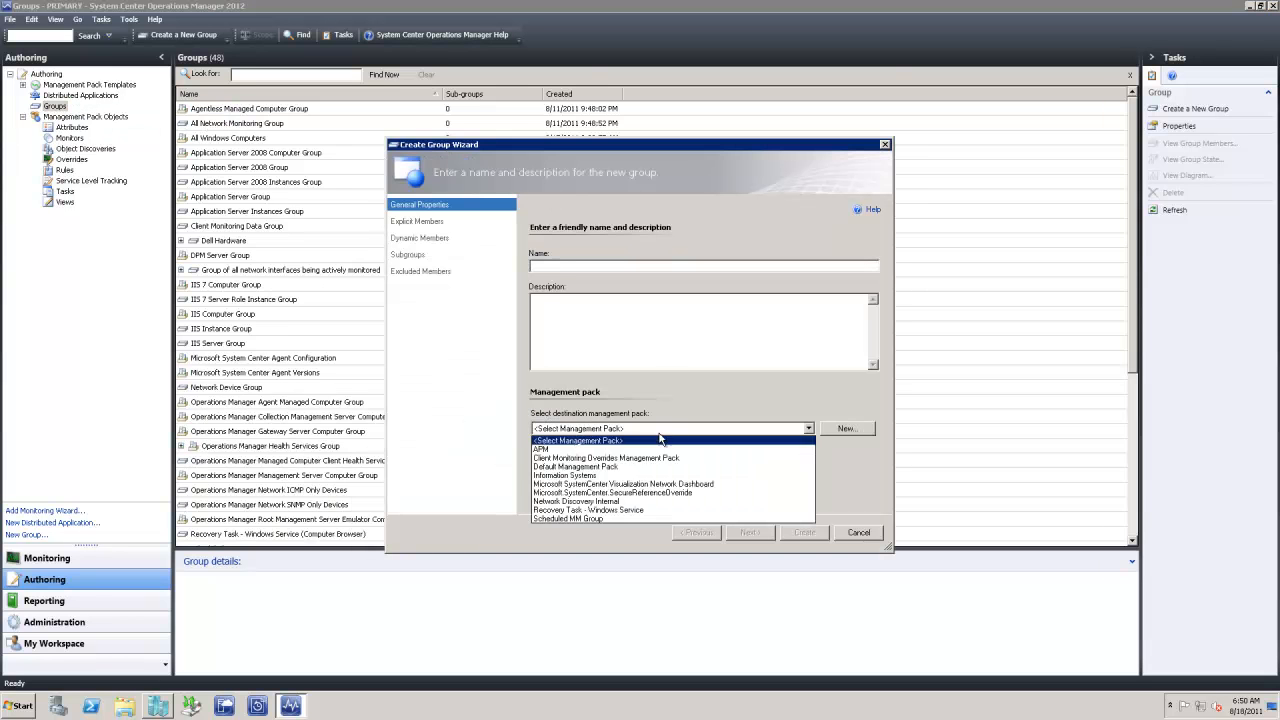
{"action": "left_click", "coordinate": [578, 476]}
{"action": "left_click", "coordinate": [560, 269]}
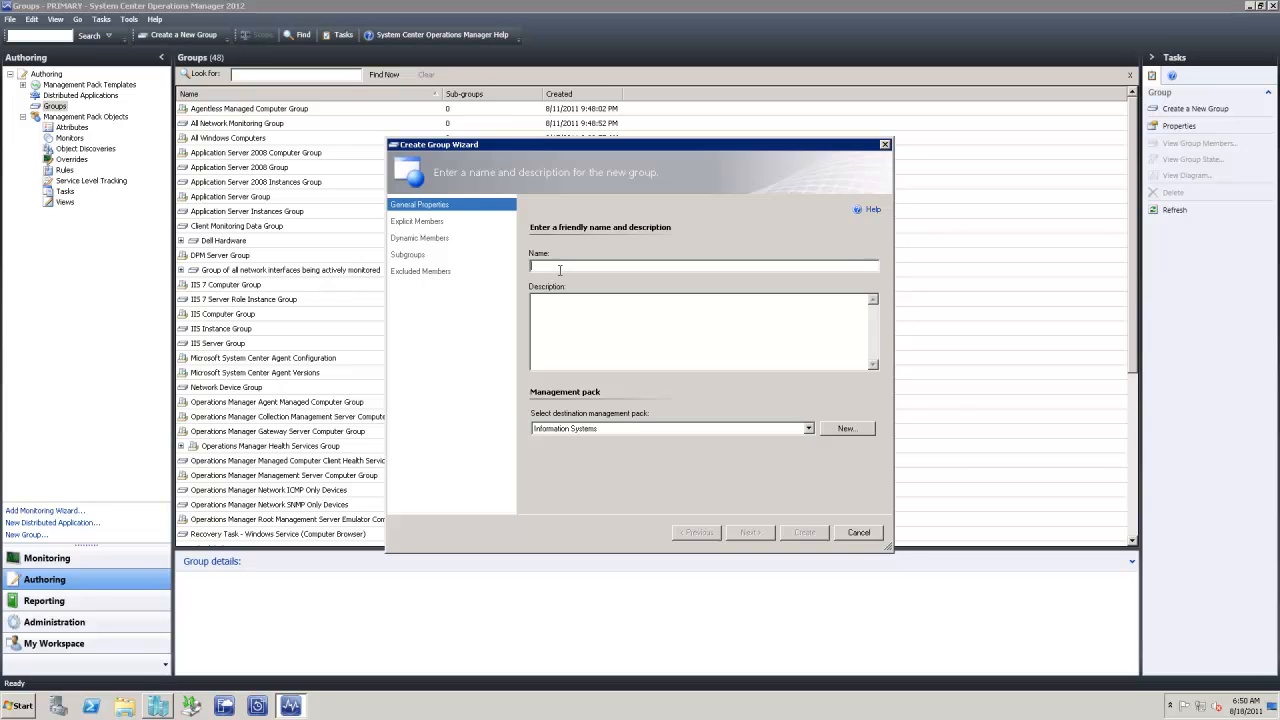
{"action": "type", "text": "Test -"}
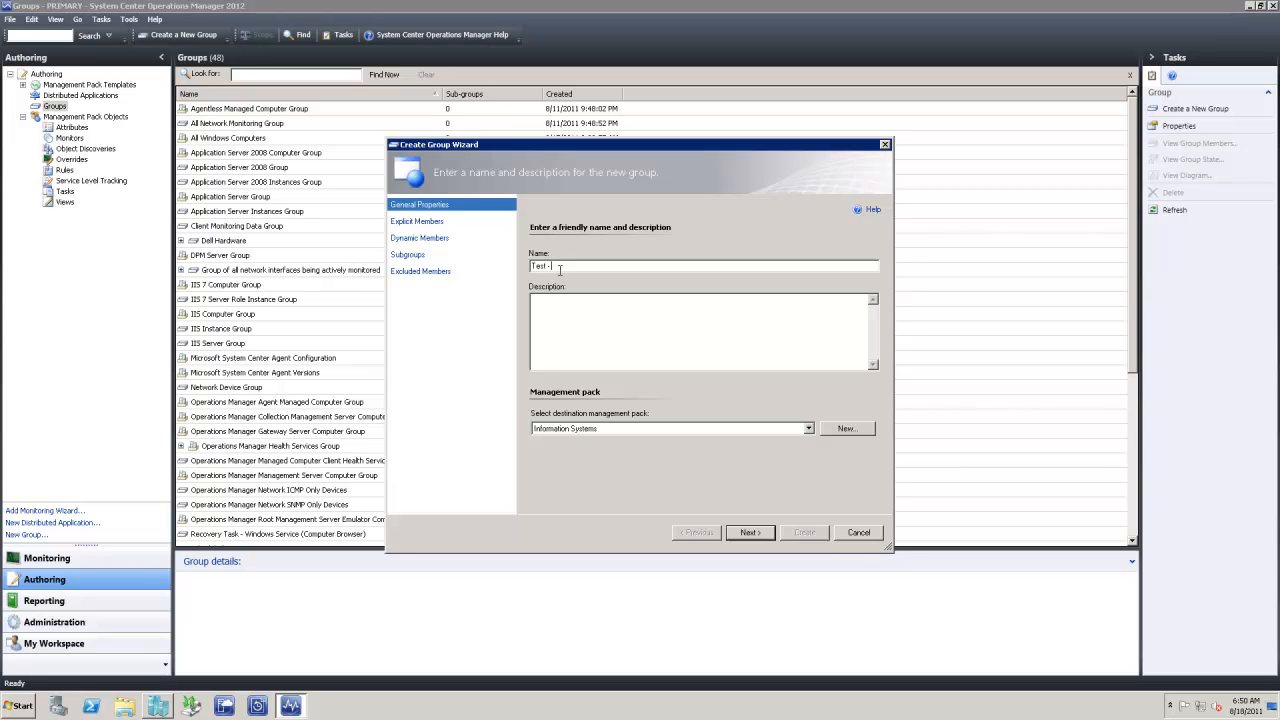
{"action": "type", "text": "All Test Servers"}
{"action": "left_click", "coordinate": [749, 532]}
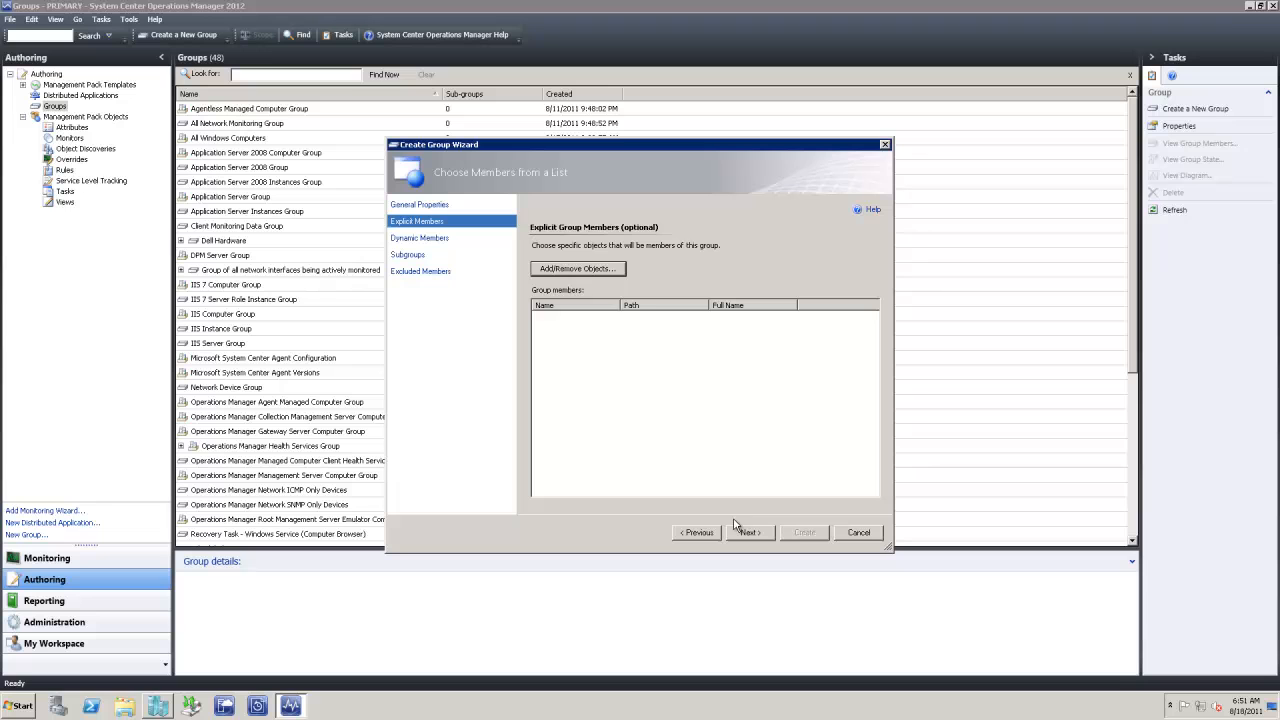
{"action": "left_click", "coordinate": [418, 240]}
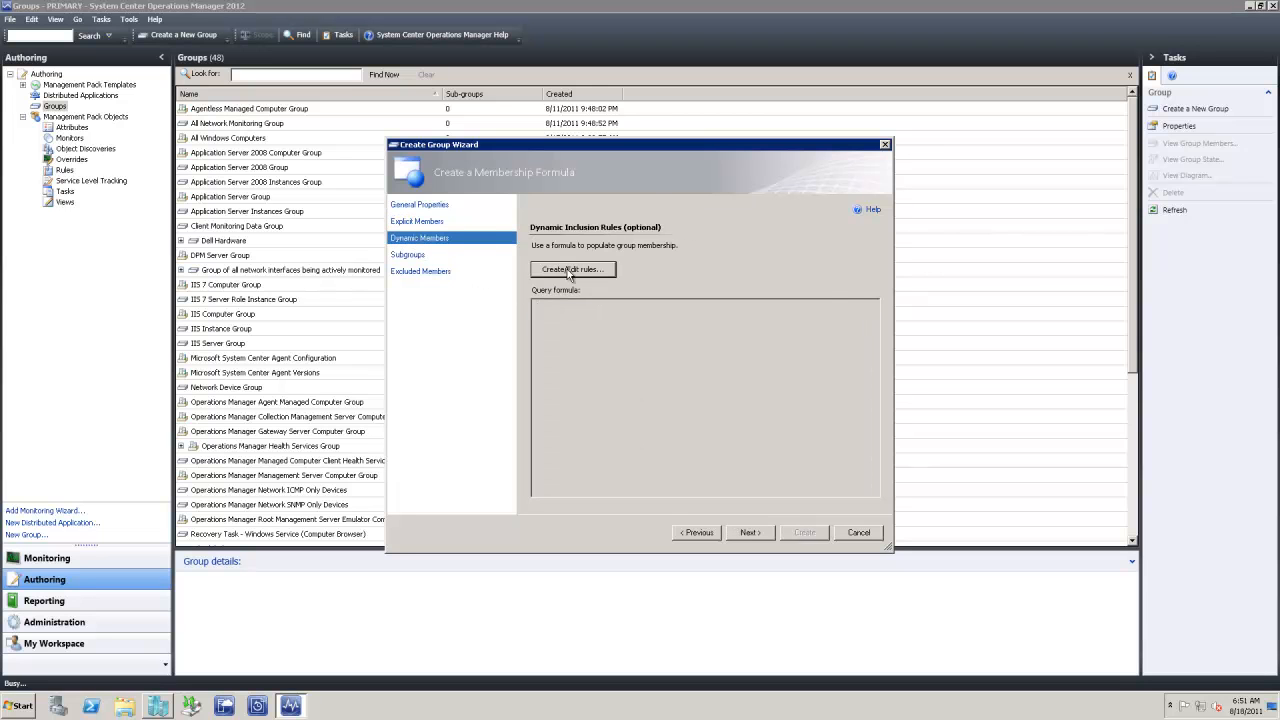
In the query builder, add an AND group for Windows Computer_Extended, discarding a stray OR group
{"action": "left_click", "coordinate": [569, 270]}
{"action": "left_click", "coordinate": [640, 241]}
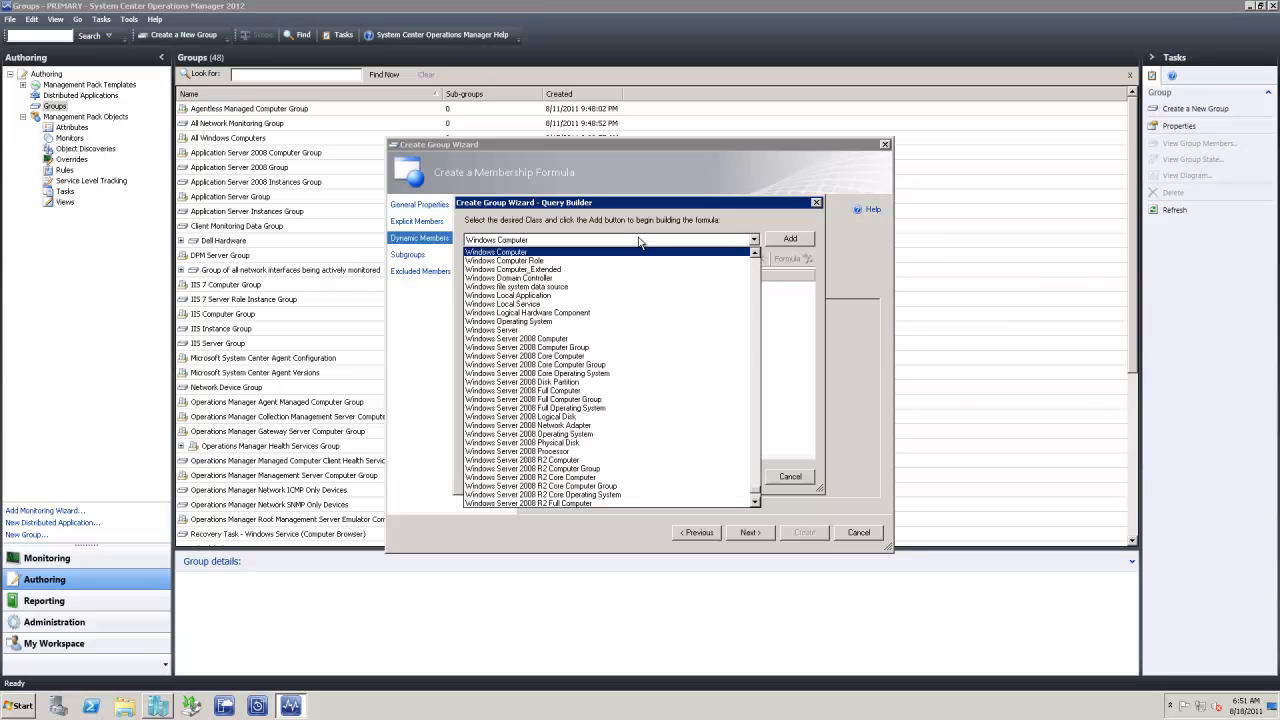
{"action": "left_click", "coordinate": [562, 270]}
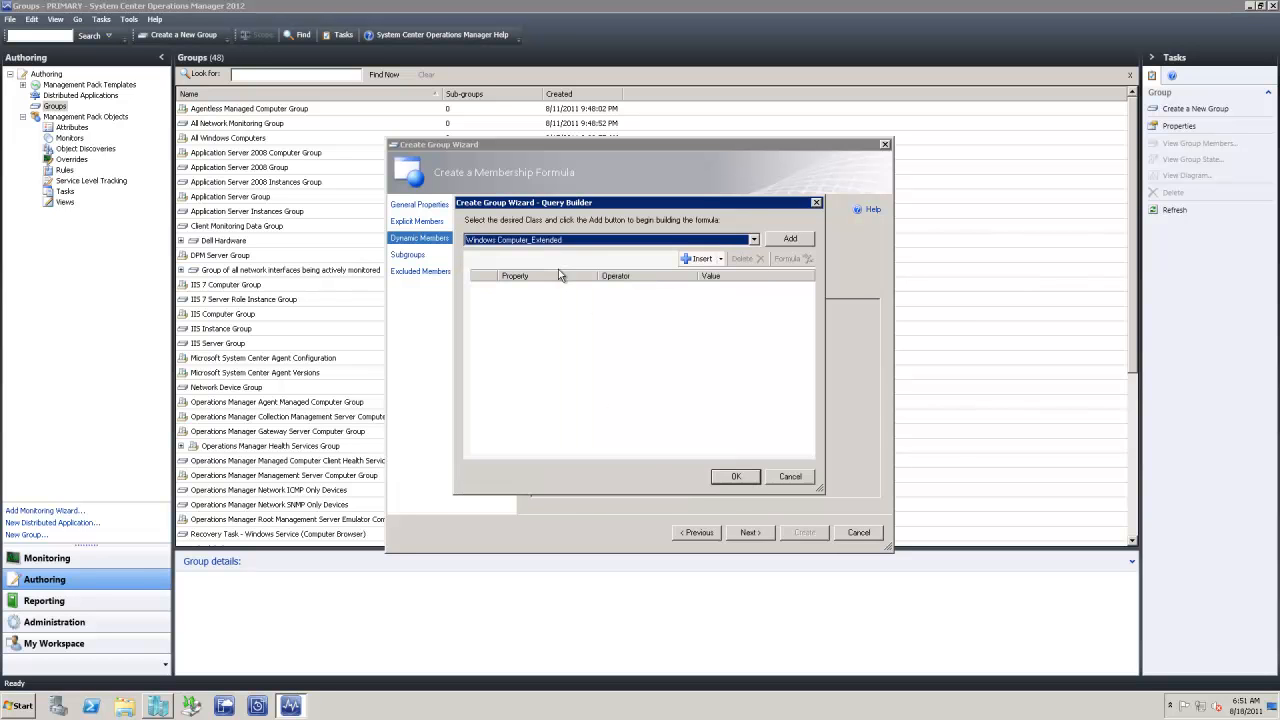
{"action": "left_click", "coordinate": [720, 260]}
{"action": "left_click", "coordinate": [727, 306]}
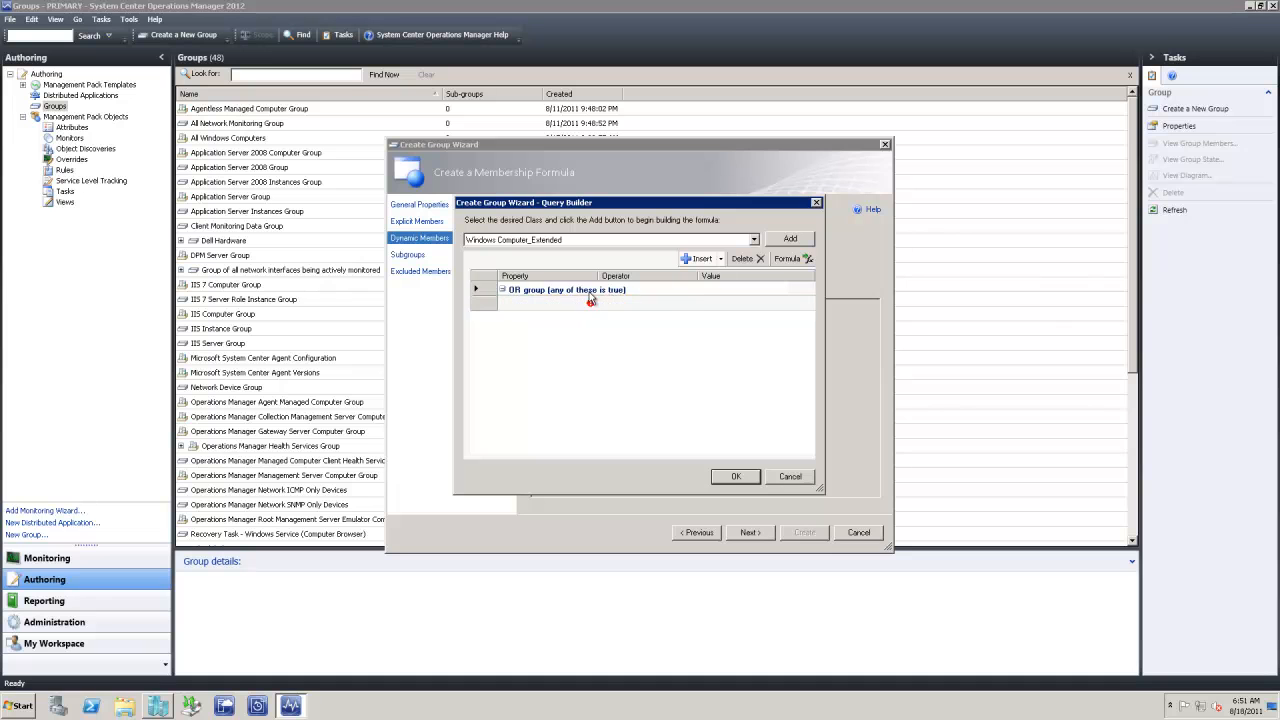
{"action": "right_click", "coordinate": [590, 291]}
{"action": "left_click", "coordinate": [628, 307]}
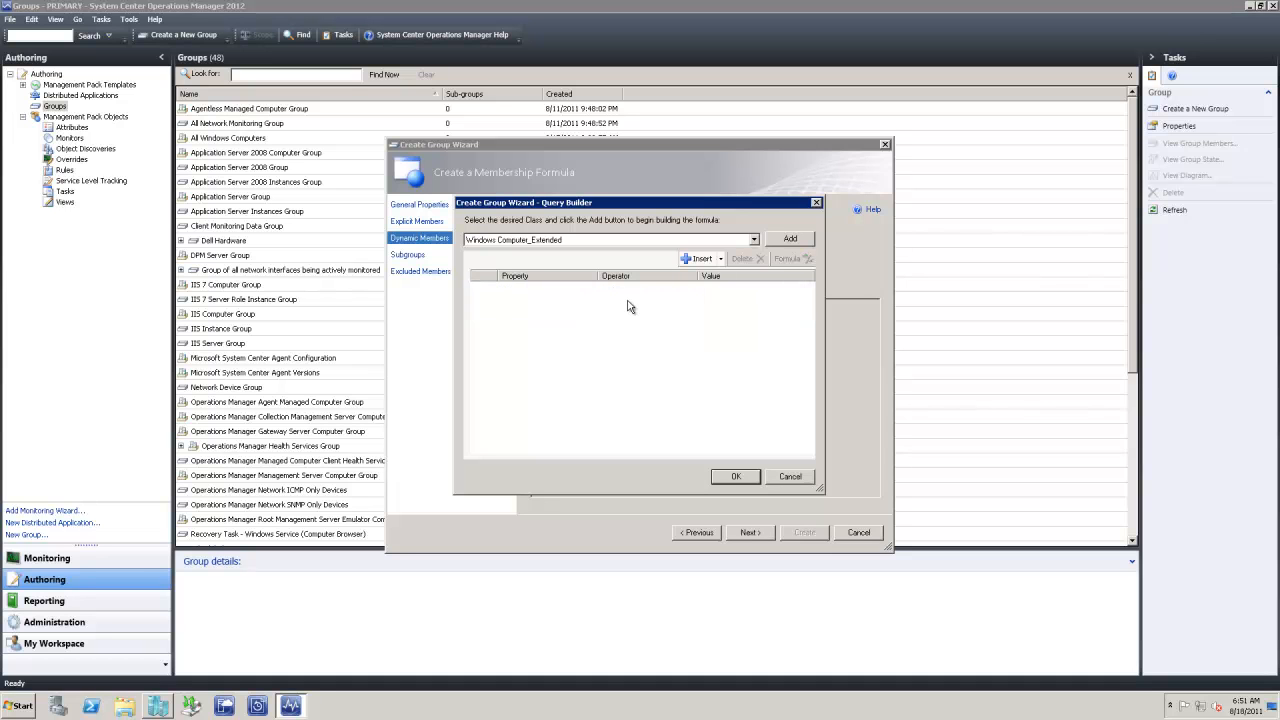
{"action": "left_click", "coordinate": [788, 241]}
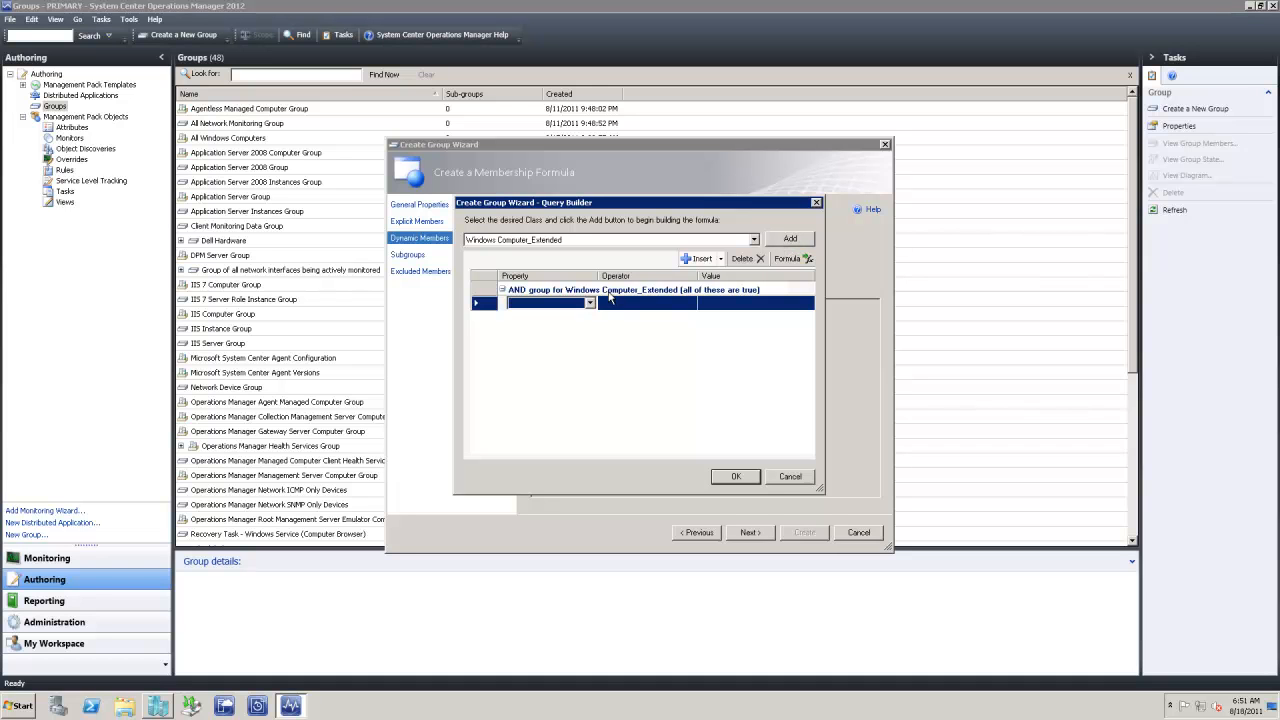
Add an AND group for Health Service Watcher_Extended to the membership formula
{"action": "left_click", "coordinate": [755, 240]}
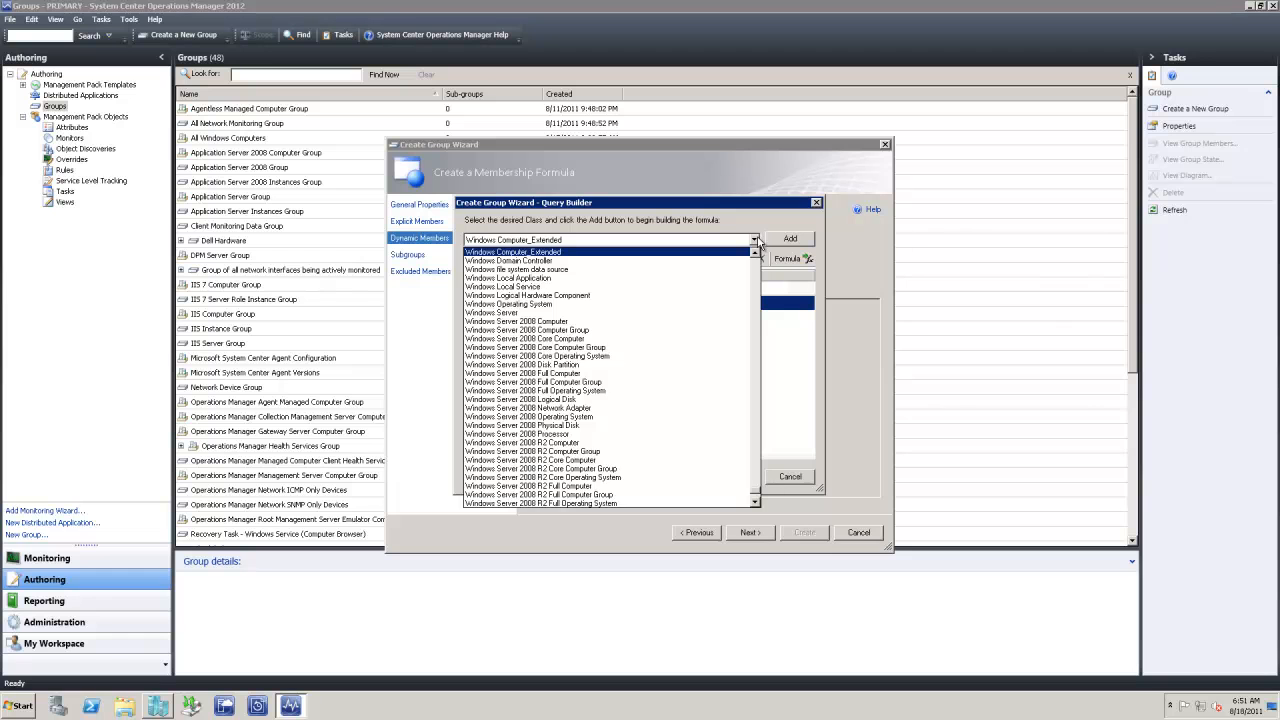
{"action": "key", "text": "h"}
{"action": "key", "text": "Down"}
{"action": "key", "text": "Down"}
{"action": "key", "text": "Down"}
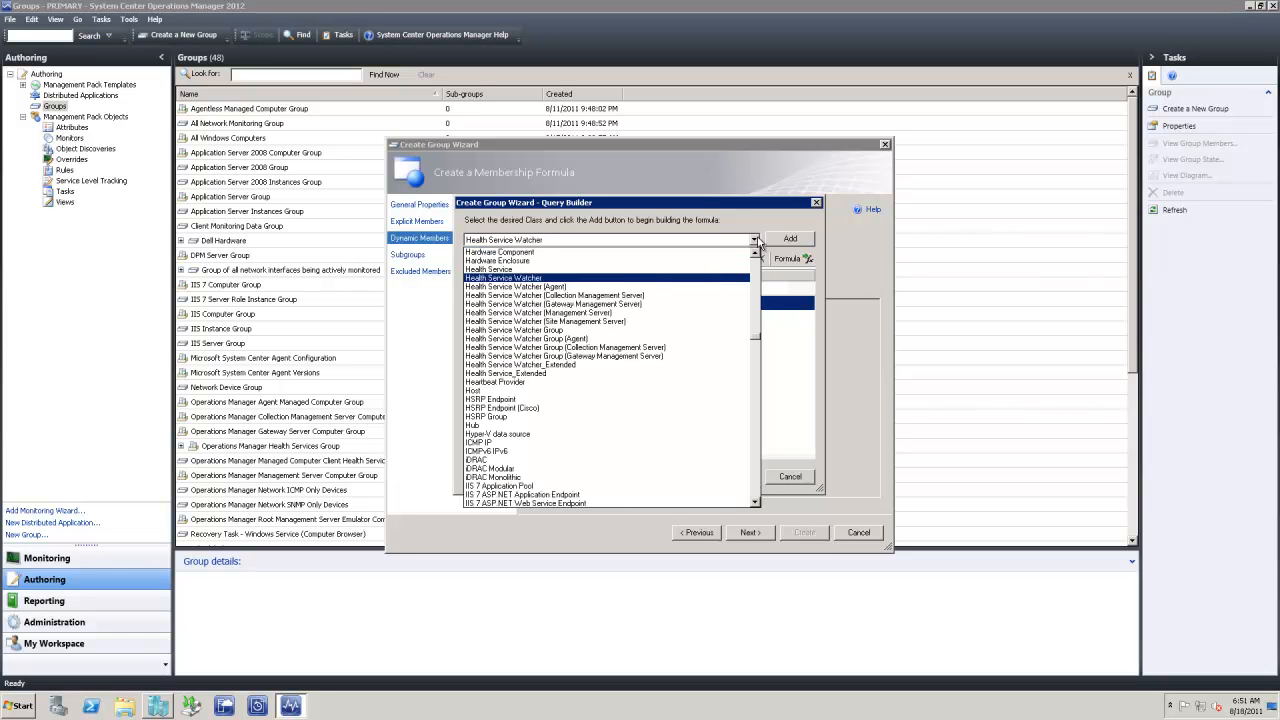
{"action": "left_click", "coordinate": [548, 366]}
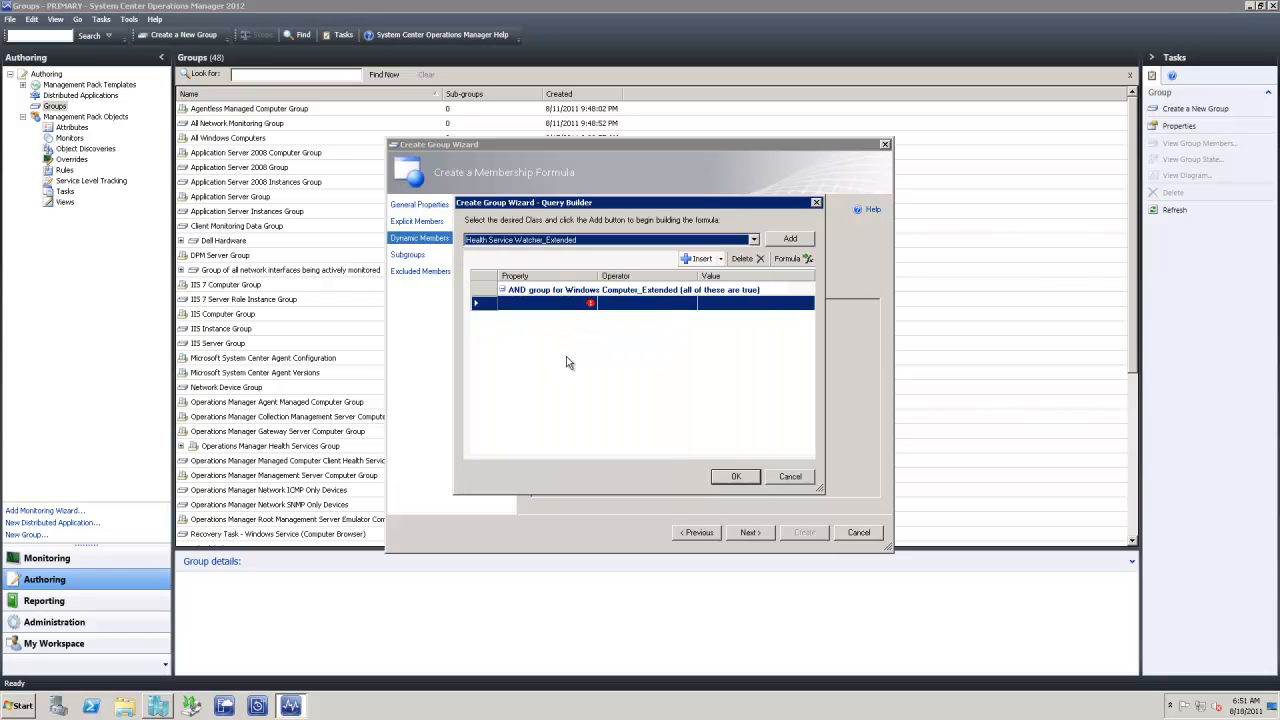
{"action": "left_click", "coordinate": [792, 239]}
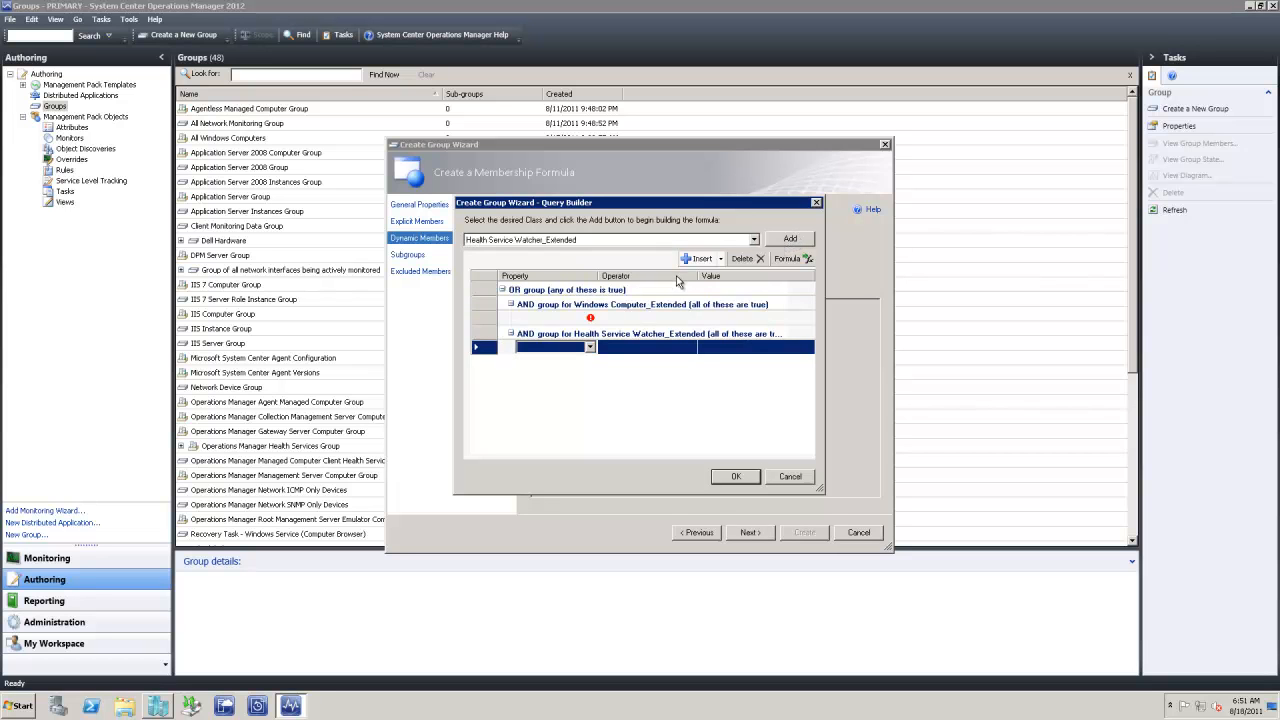
{"action": "left_click", "coordinate": [755, 242]}
{"action": "left_click", "coordinate": [755, 242]}
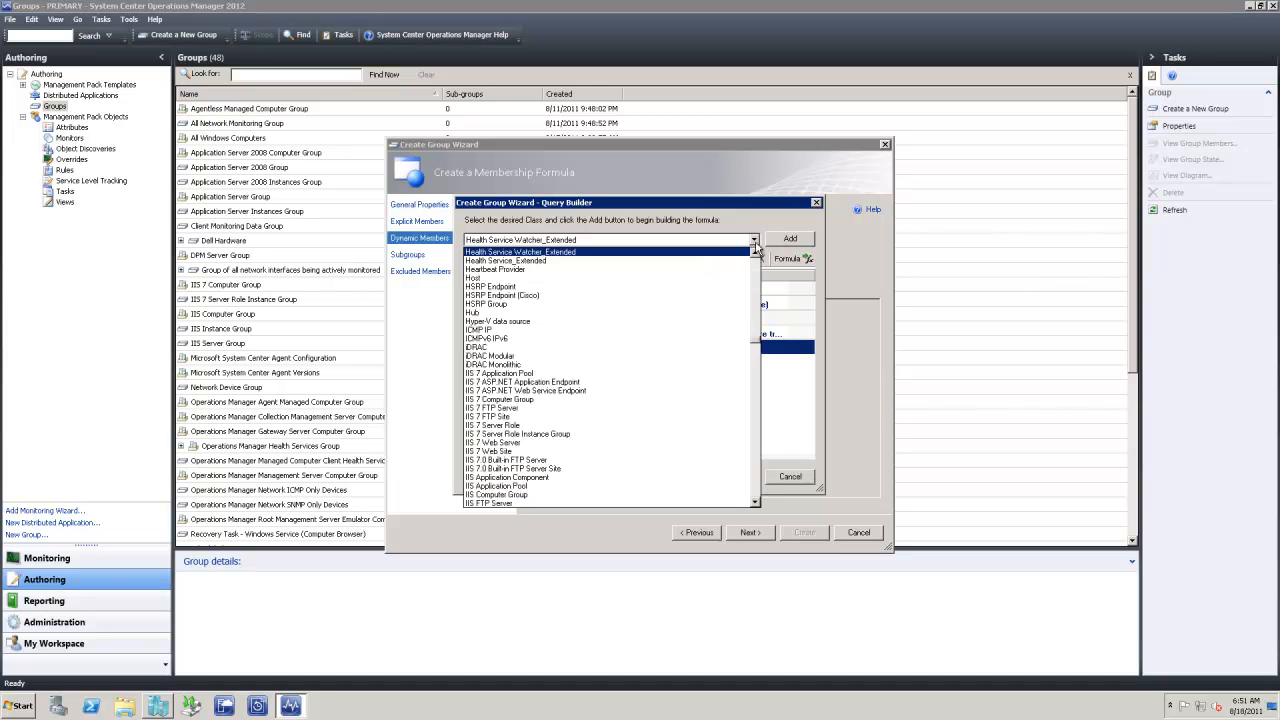
{"action": "left_click", "coordinate": [658, 262]}
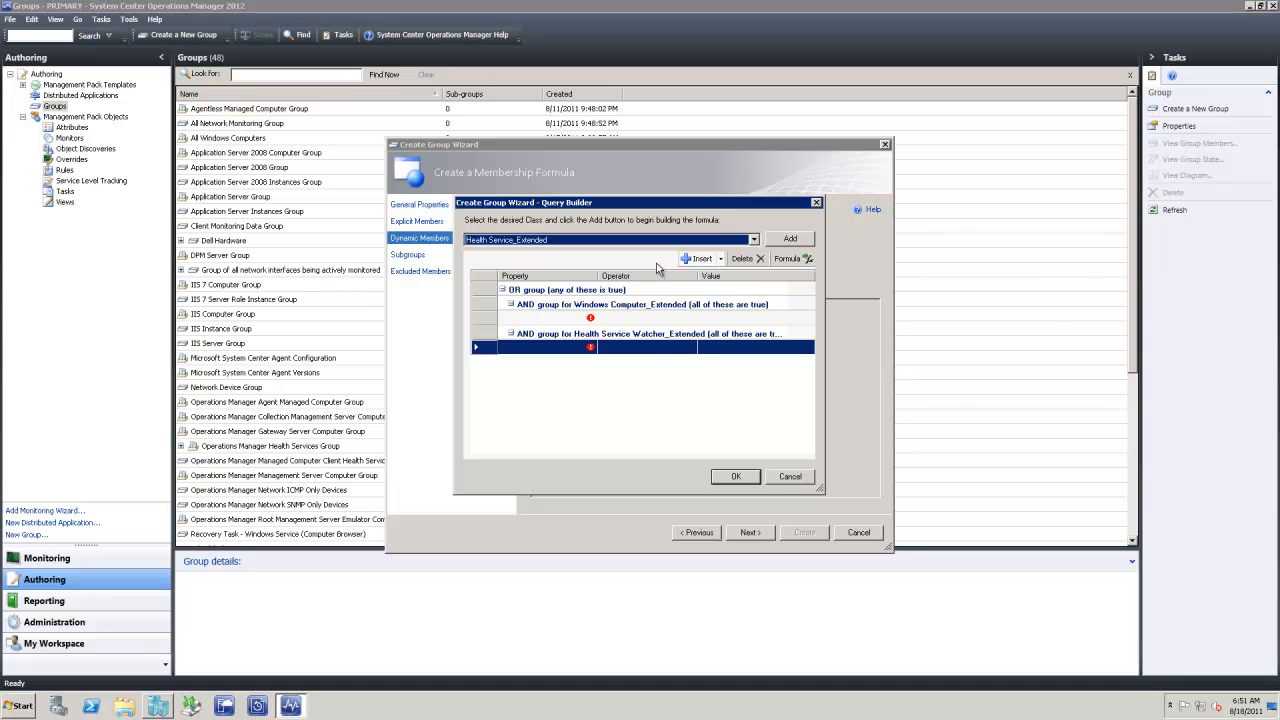
Add an AND group for Health Service_Extended alongside the Watcher group
{"action": "left_click", "coordinate": [753, 240]}
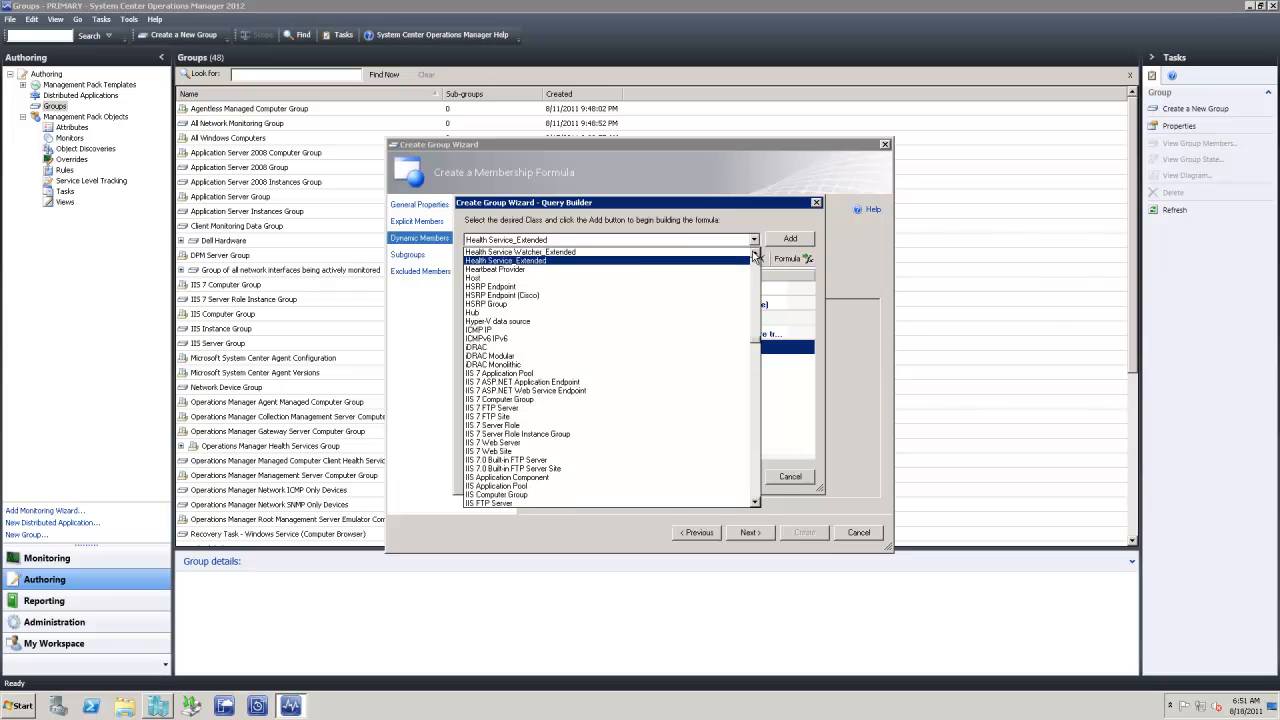
{"action": "left_click", "coordinate": [651, 253]}
{"action": "left_click", "coordinate": [792, 240]}
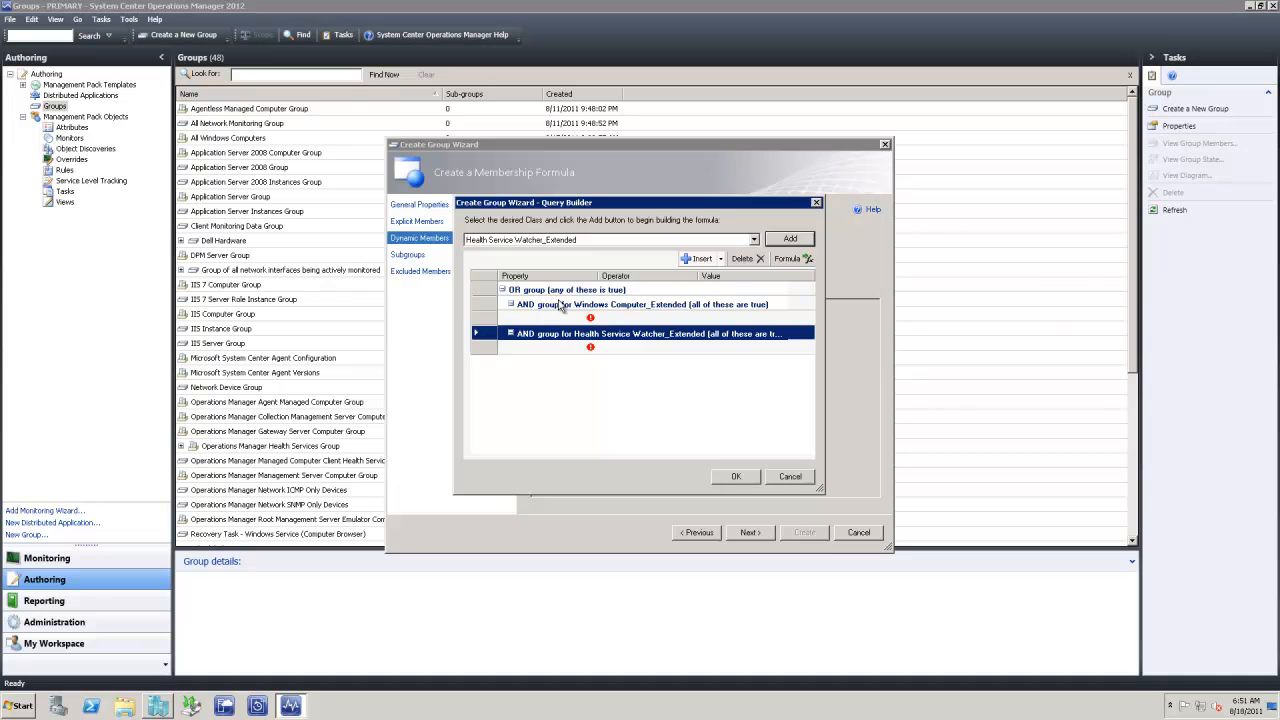
{"action": "left_click", "coordinate": [700, 259]}
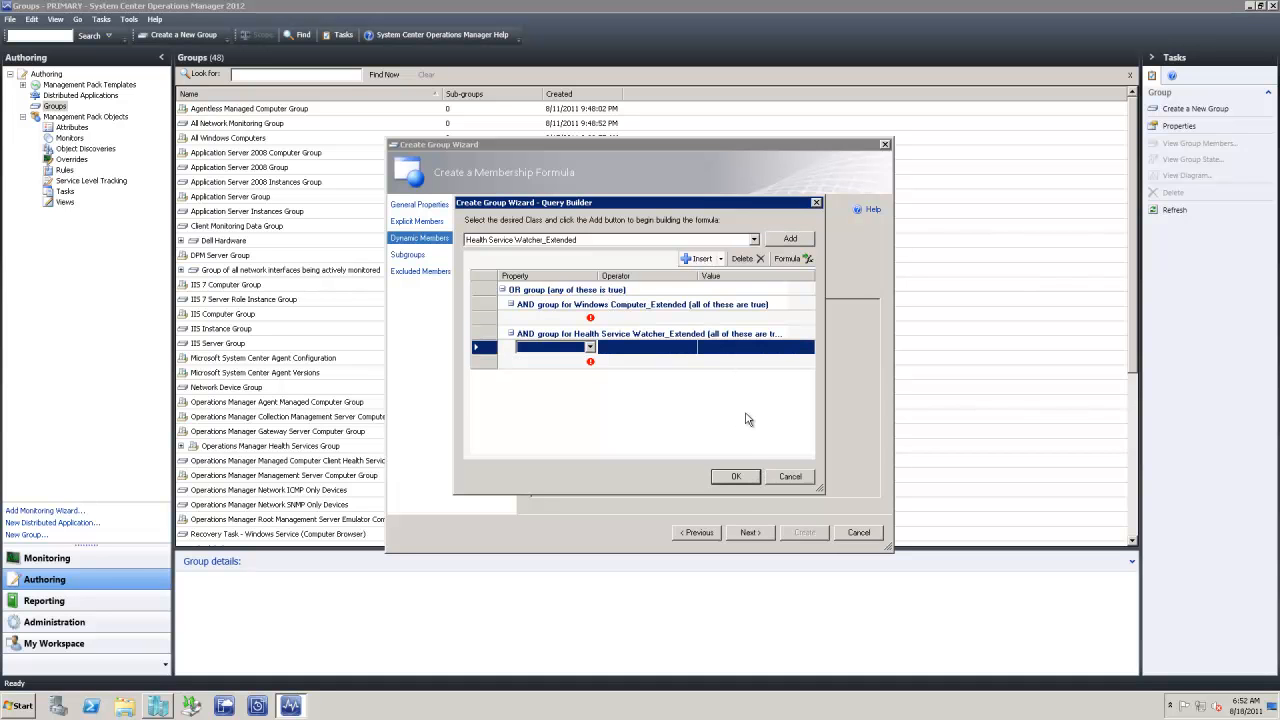
{"action": "left_click", "coordinate": [757, 241]}
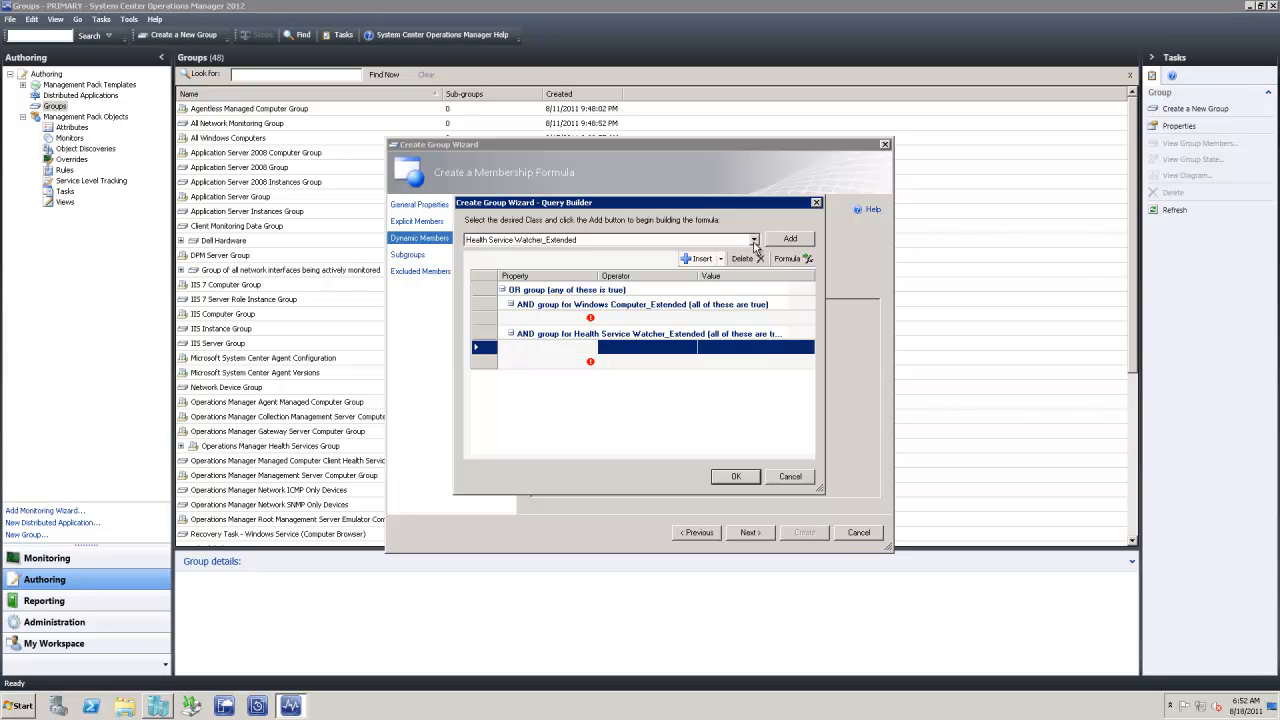
{"action": "left_click", "coordinate": [755, 242]}
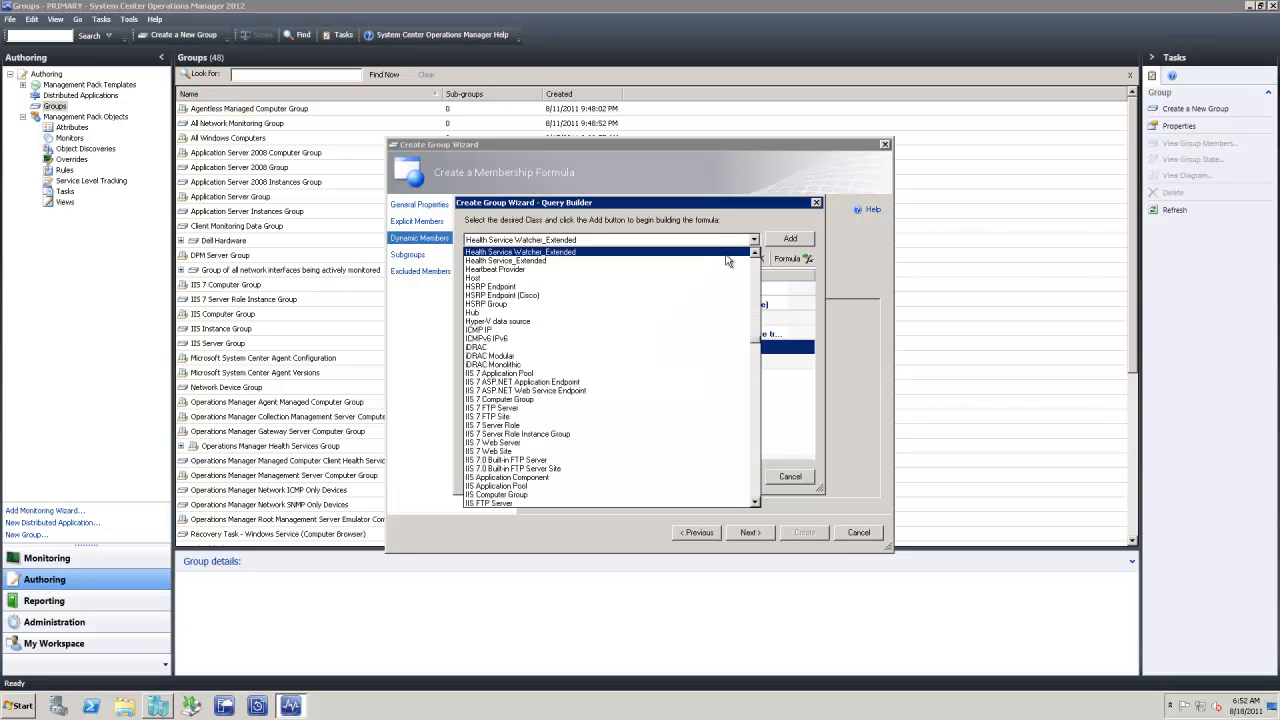
{"action": "scroll", "coordinate": [727, 262], "scroll_direction": "up", "scroll_amount": 2}
{"action": "left_click", "coordinate": [565, 295]}
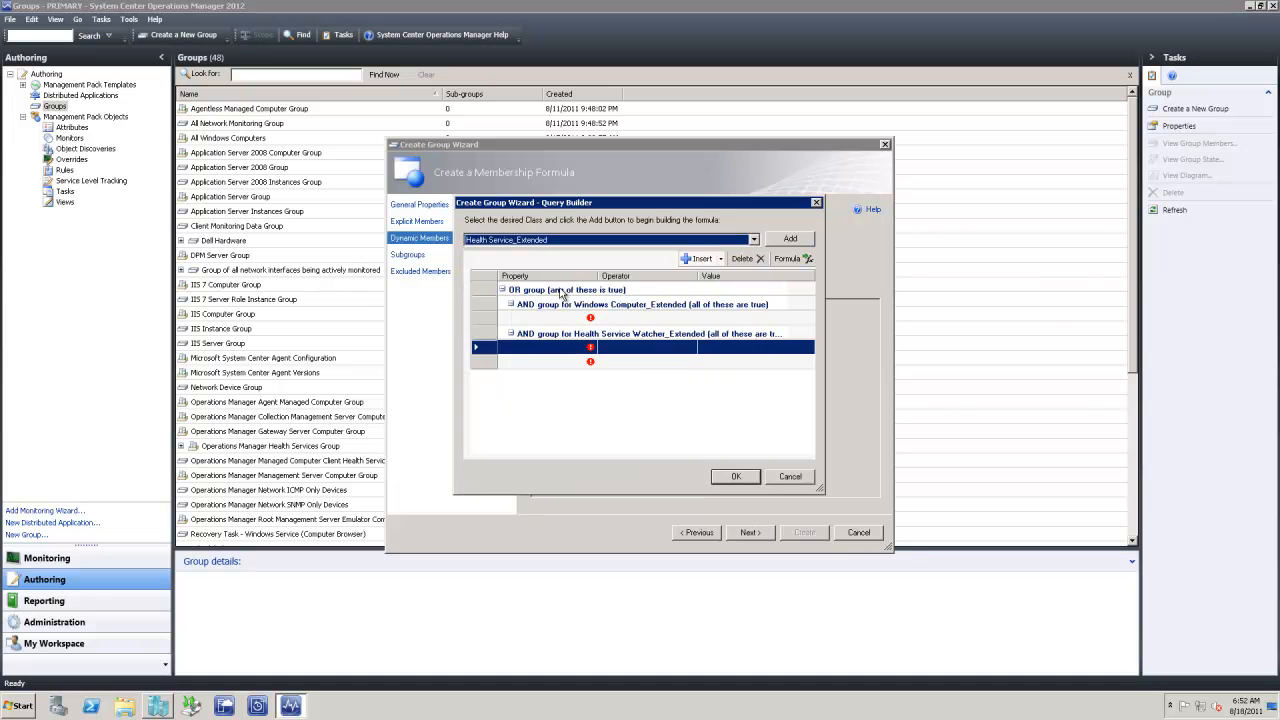
{"action": "left_click", "coordinate": [790, 239]}
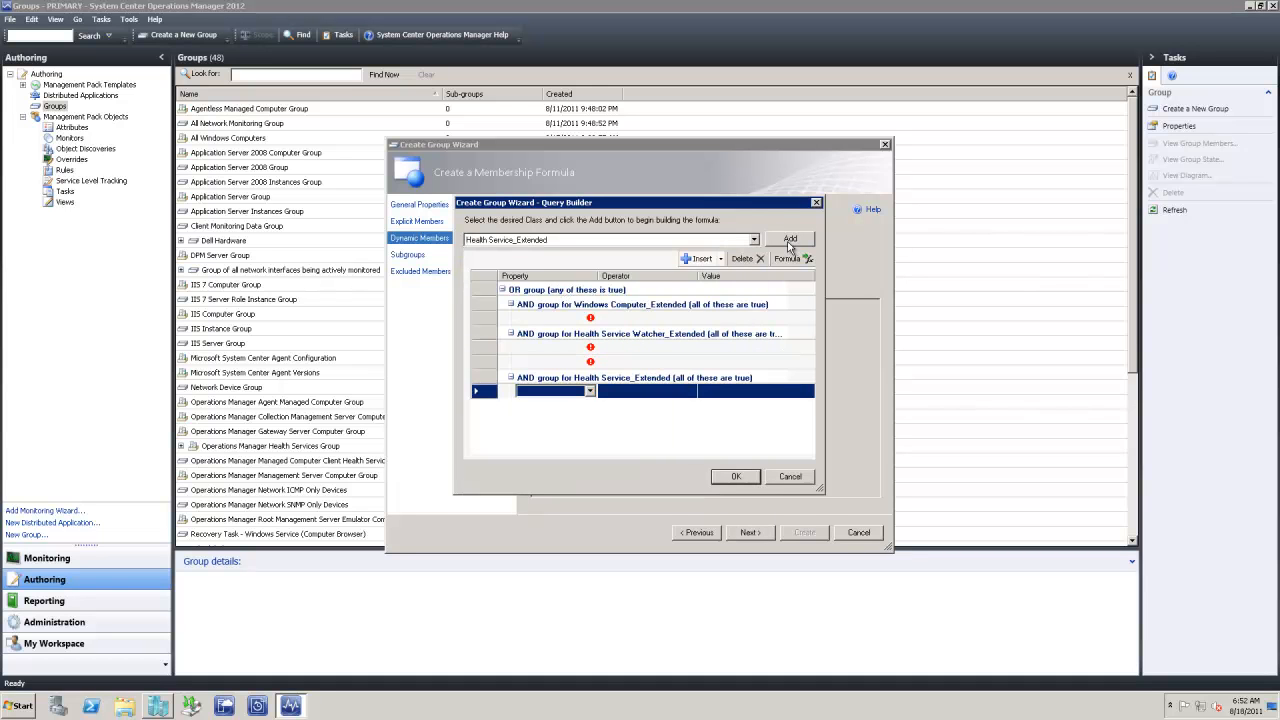
{"action": "left_click", "coordinate": [543, 362]}
Delete the extra empty row and switch the Windows Computer, Watcher and Health Service_Extended groups to OR groups
{"action": "right_click", "coordinate": [635, 362]}
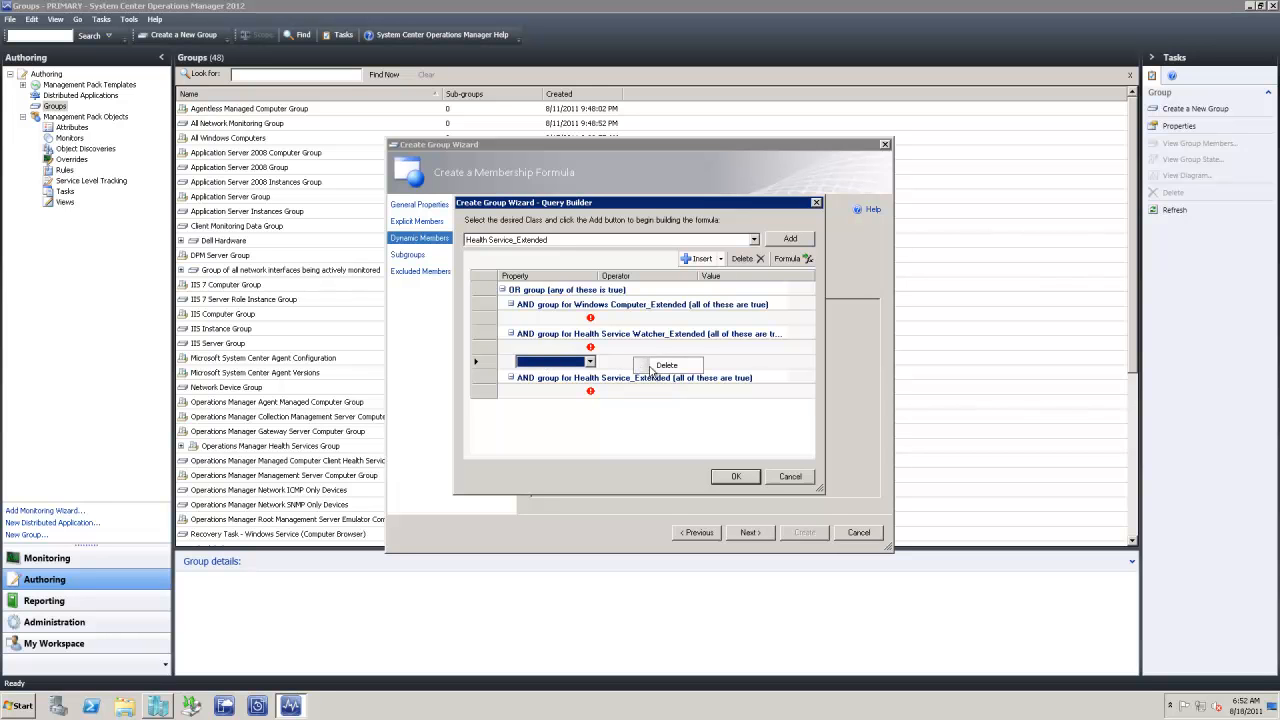
{"action": "left_click", "coordinate": [665, 365]}
{"action": "left_click", "coordinate": [570, 320]}
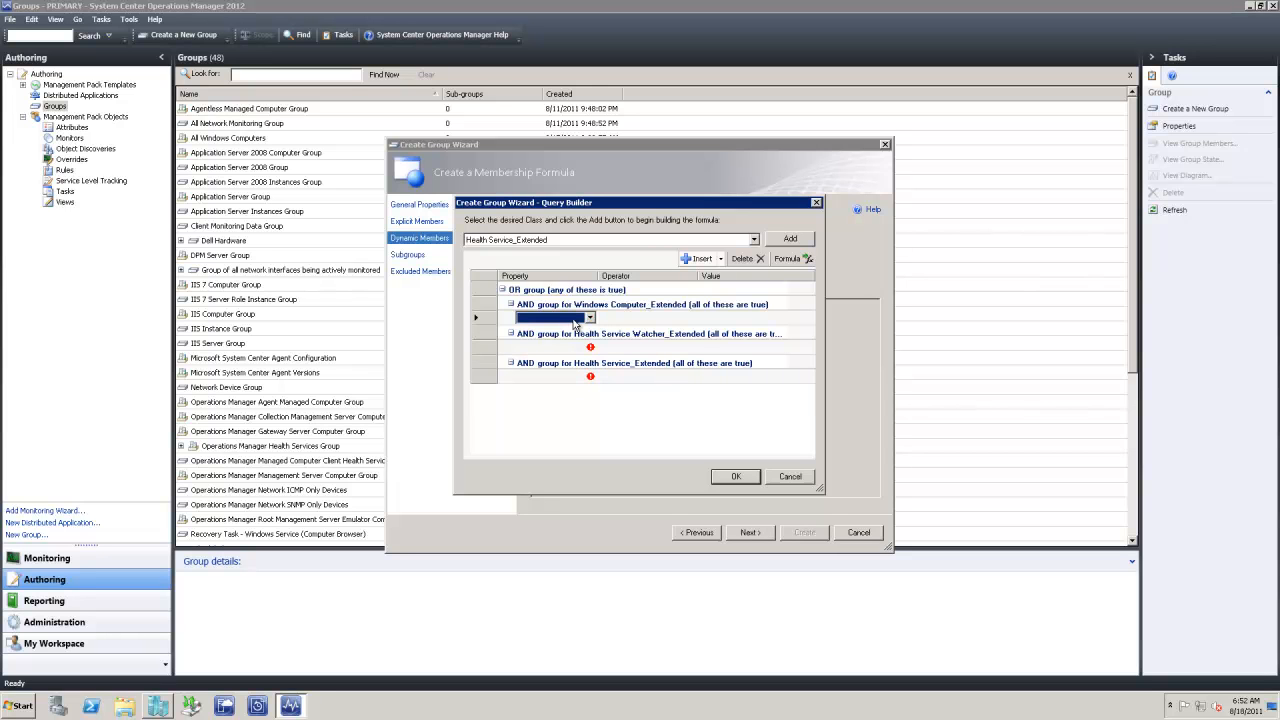
{"action": "right_click", "coordinate": [595, 305]}
{"action": "left_click", "coordinate": [633, 331]}
{"action": "right_click", "coordinate": [575, 334]}
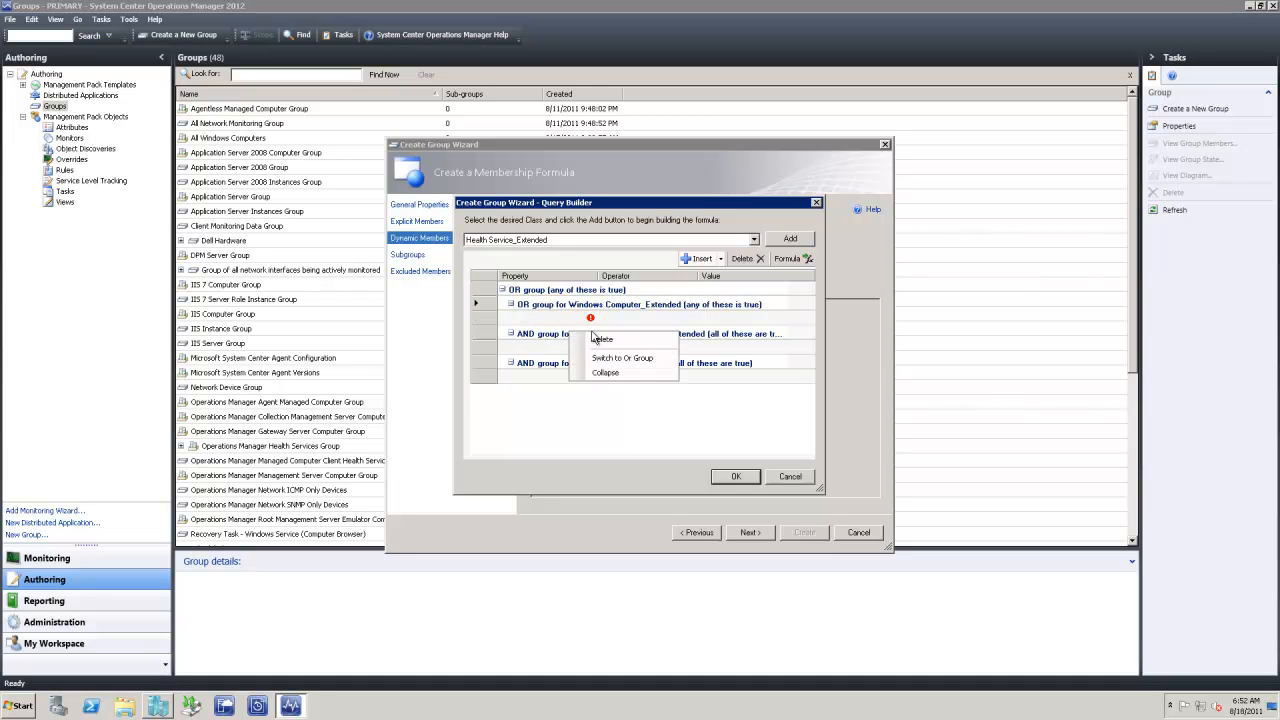
{"action": "left_click", "coordinate": [622, 358]}
{"action": "right_click", "coordinate": [627, 367]}
{"action": "left_click", "coordinate": [673, 392]}
Set the Windows Computer criterion to management group Contains TEST
{"action": "left_click", "coordinate": [560, 318]}
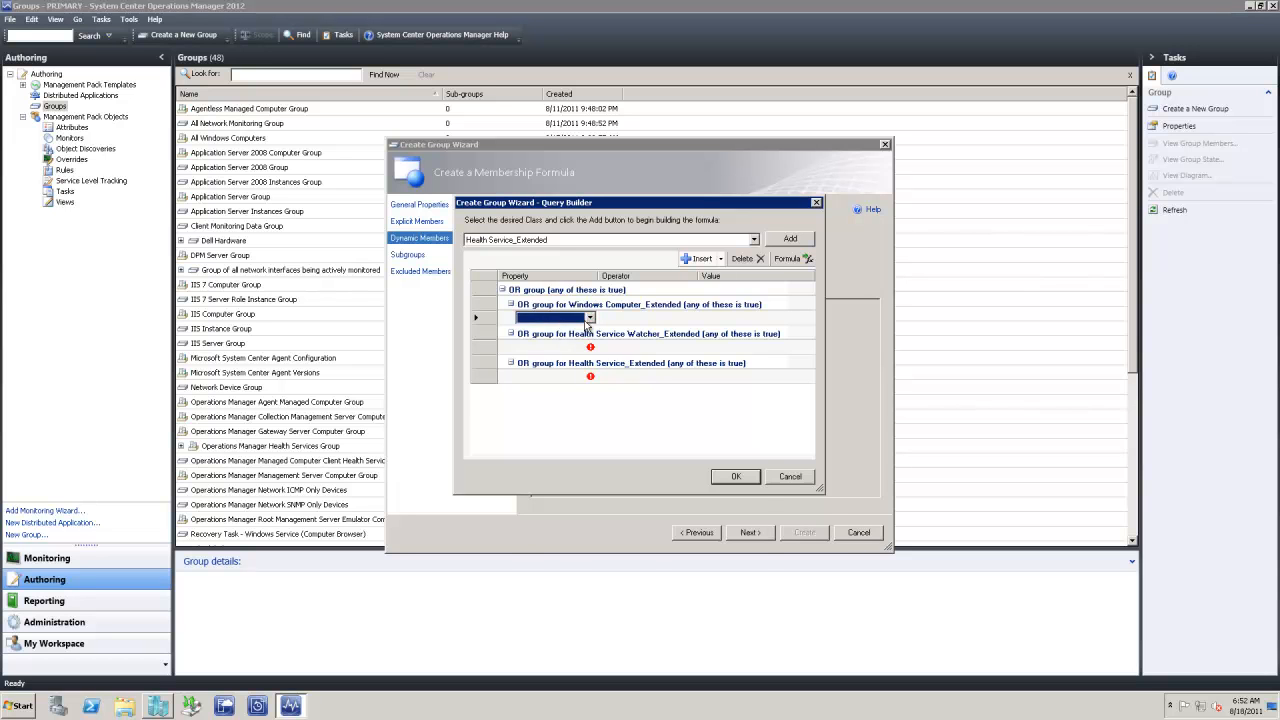
{"action": "left_click", "coordinate": [590, 318]}
{"action": "left_click", "coordinate": [565, 336]}
{"action": "left_click", "coordinate": [638, 318]}
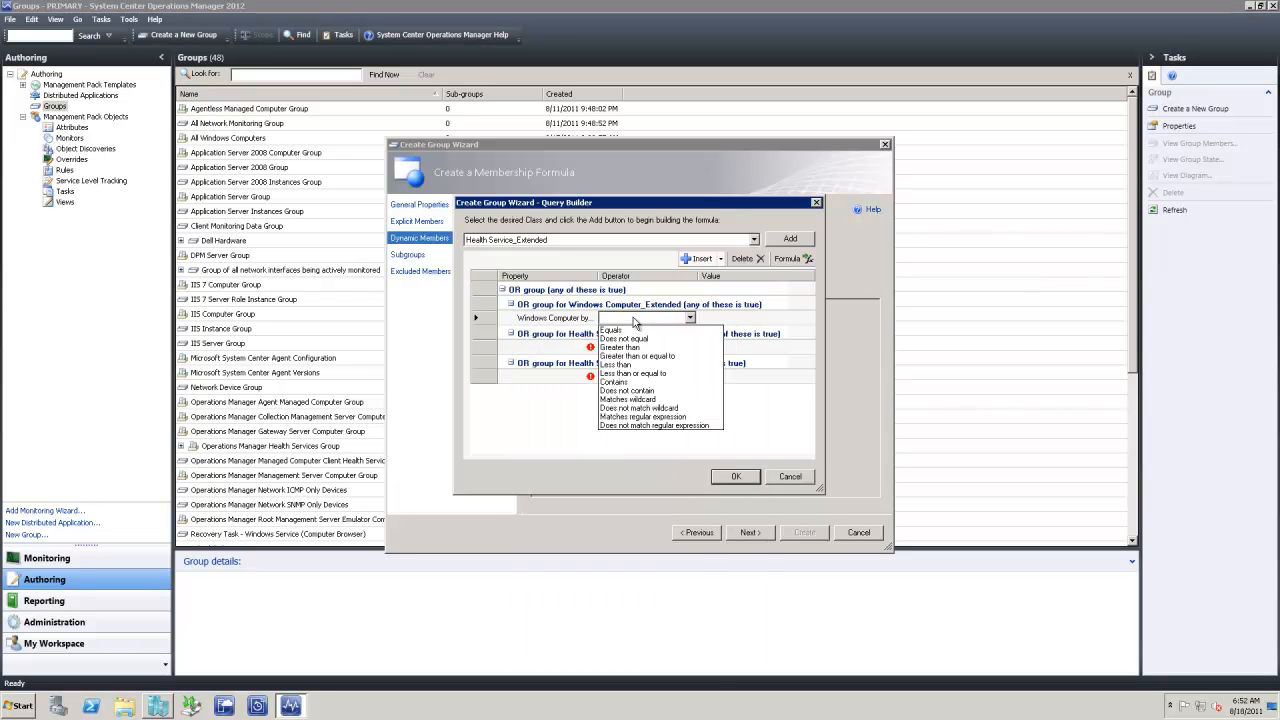
{"action": "left_click", "coordinate": [618, 381]}
{"action": "left_click", "coordinate": [719, 317]}
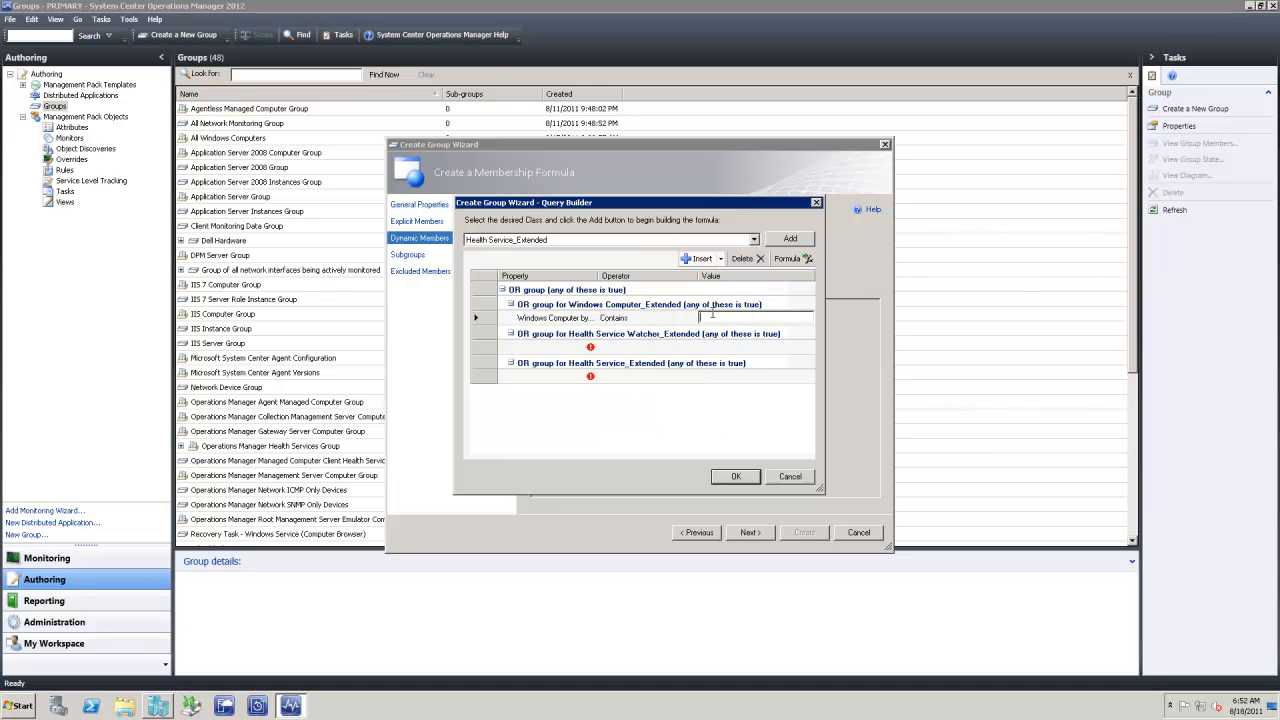
{"action": "type", "text": "TEST"}
Set the Watcher criterion to management group Contains TEST
{"action": "left_click", "coordinate": [574, 350]}
{"action": "left_click", "coordinate": [590, 347]}
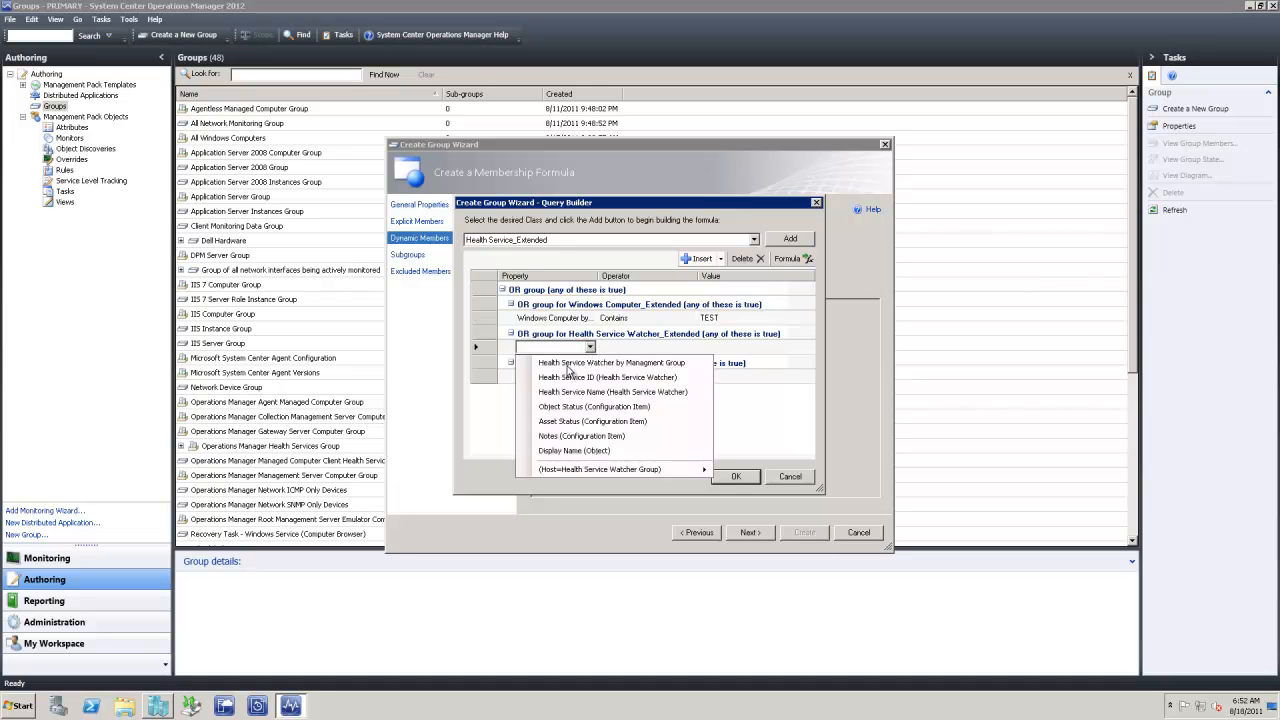
{"action": "left_click", "coordinate": [568, 364]}
{"action": "left_click", "coordinate": [673, 358]}
{"action": "left_click", "coordinate": [689, 348]}
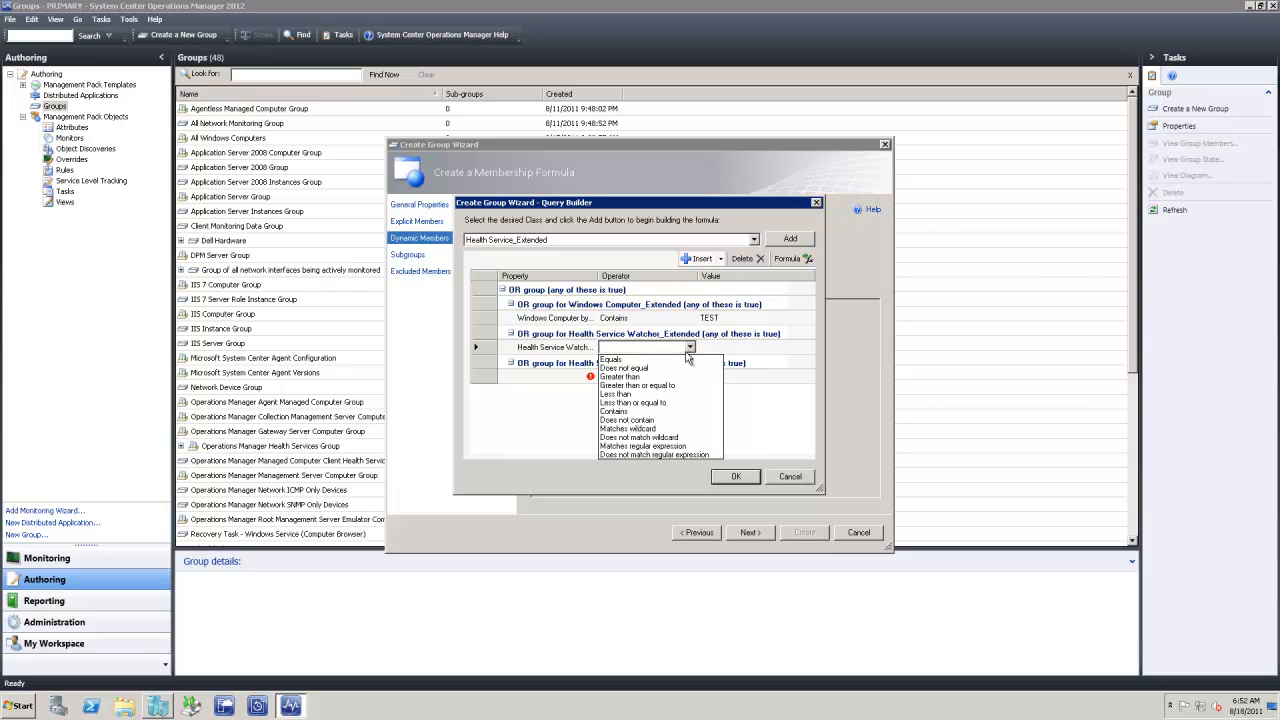
{"action": "left_click", "coordinate": [628, 411]}
{"action": "left_click", "coordinate": [727, 347]}
{"action": "type", "text": "TEST"}
Set the Health Service criterion to management group Contains TEST and accept the formula
{"action": "left_click", "coordinate": [550, 376]}
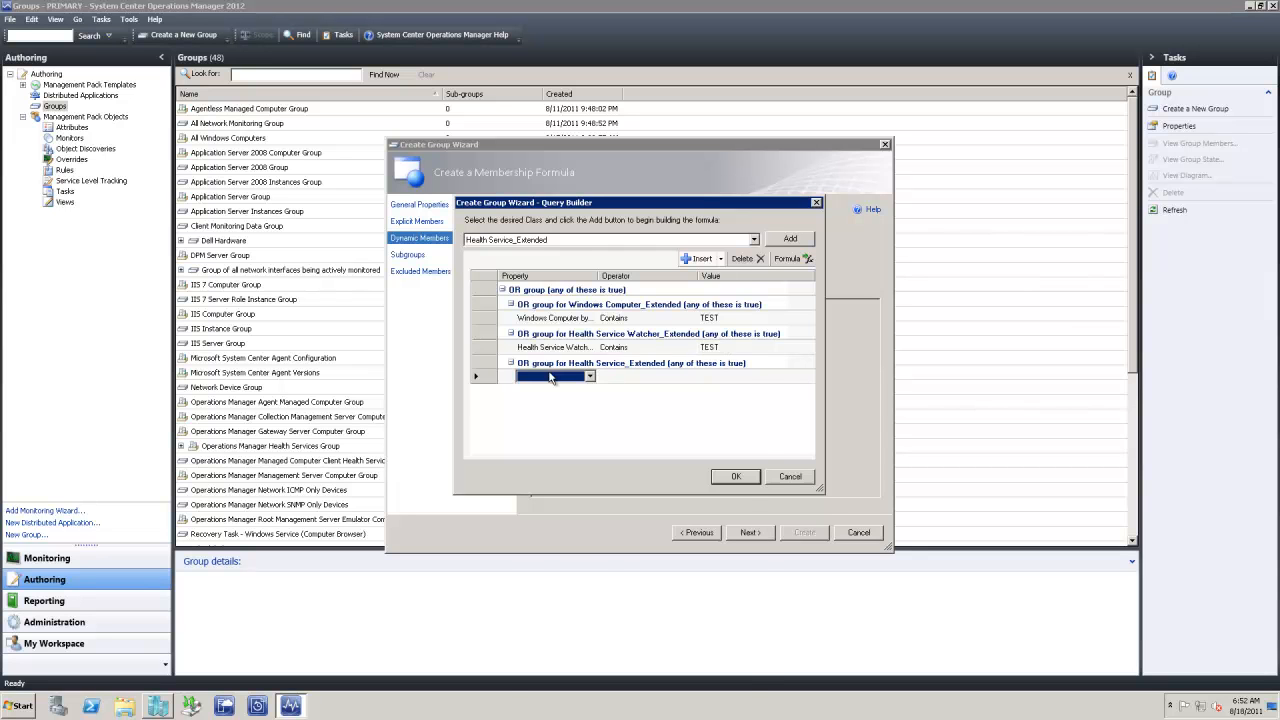
{"action": "left_click", "coordinate": [550, 376]}
{"action": "left_click", "coordinate": [584, 268]}
{"action": "left_click", "coordinate": [635, 376]}
{"action": "left_click", "coordinate": [635, 376]}
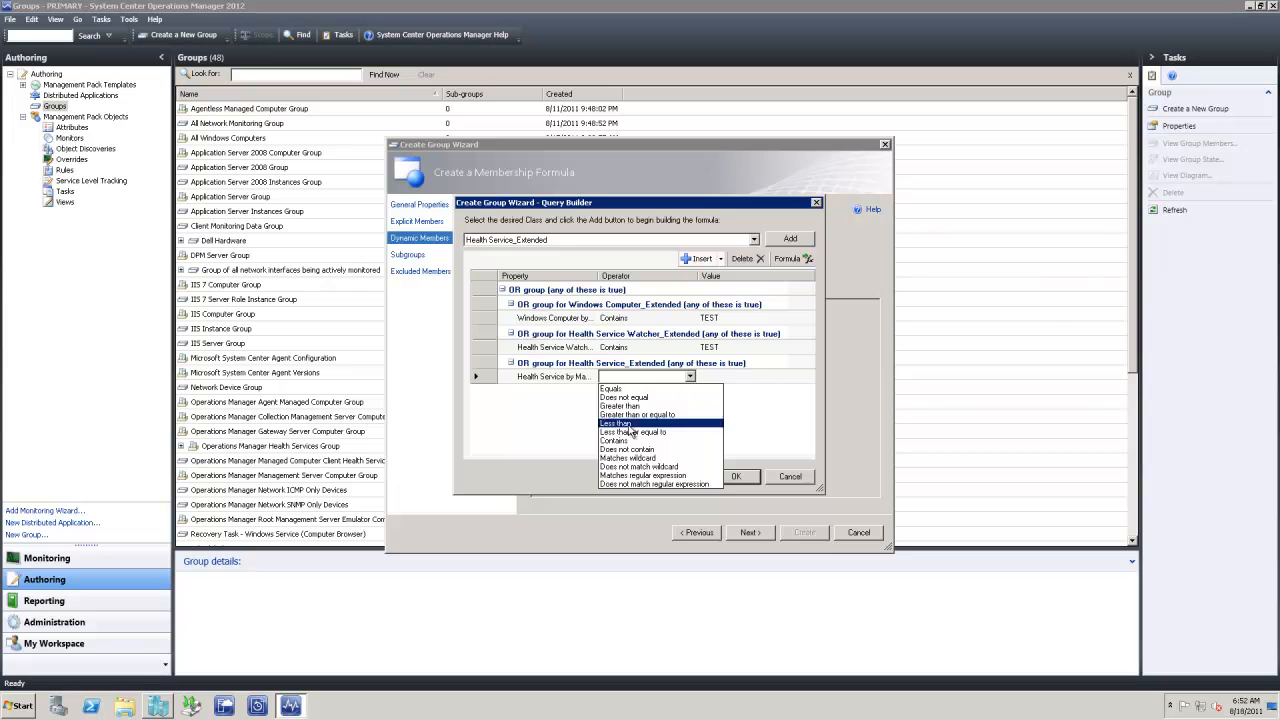
{"action": "left_click", "coordinate": [626, 441]}
{"action": "left_click", "coordinate": [714, 377]}
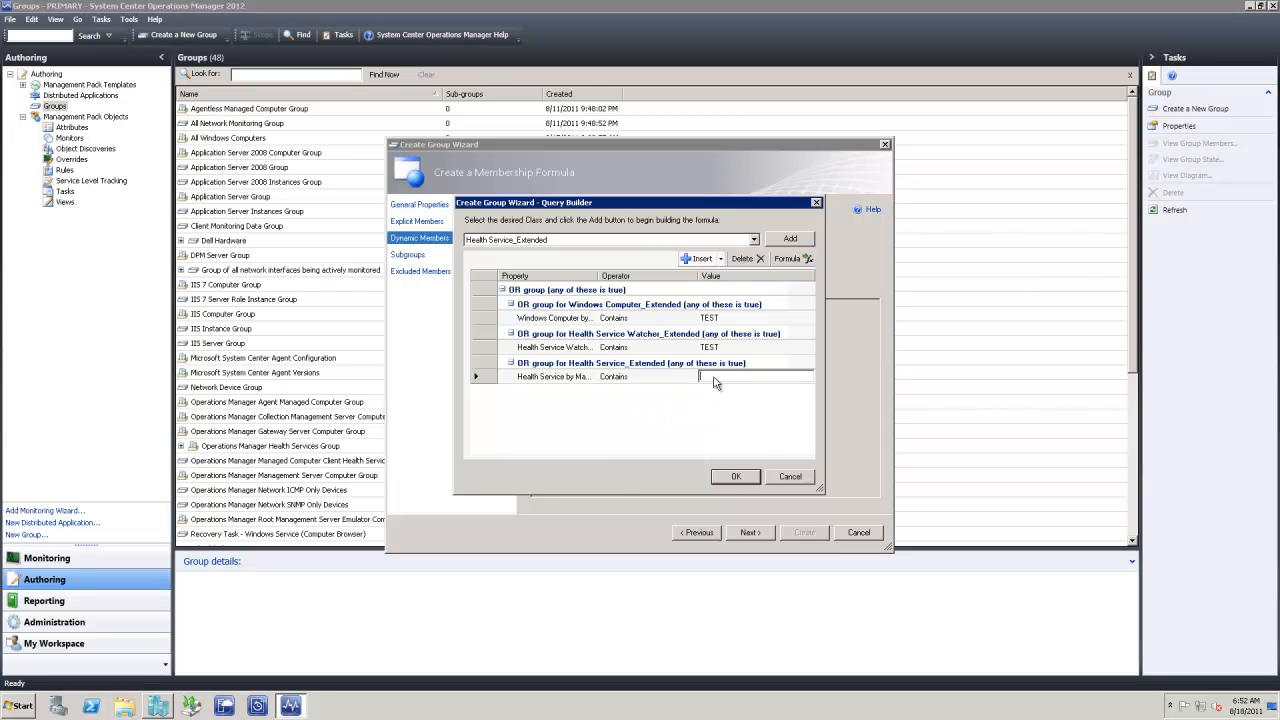
{"action": "type", "text": "TEST"}
{"action": "left_click", "coordinate": [731, 476]}
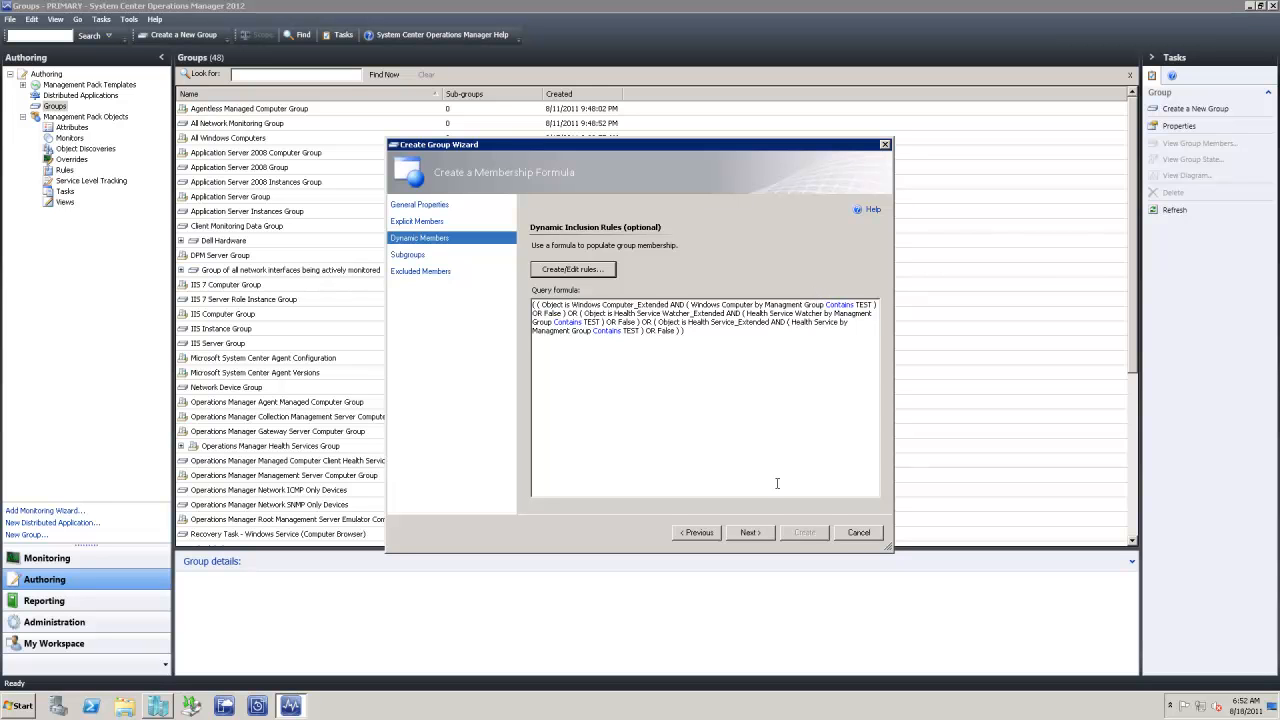
Skip the dynamic members and subgroups pages and create the group with no exclusions
{"action": "left_click", "coordinate": [748, 531]}
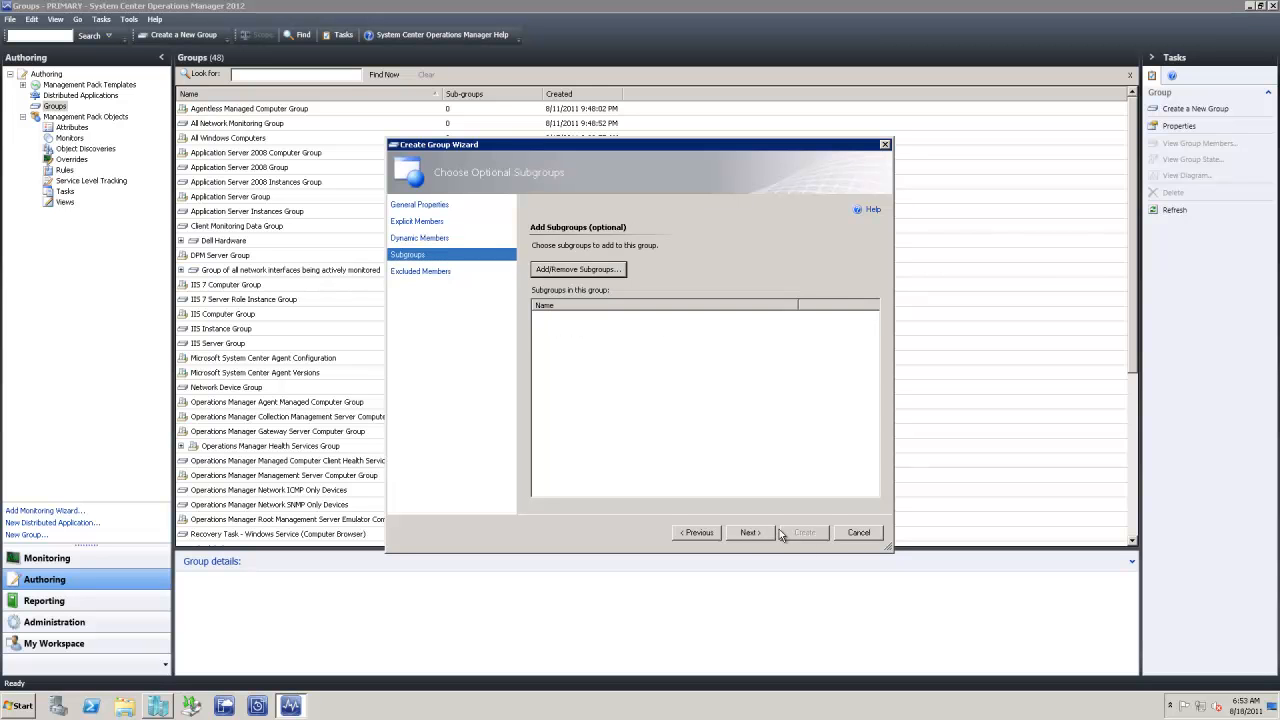
{"action": "left_click", "coordinate": [765, 536]}
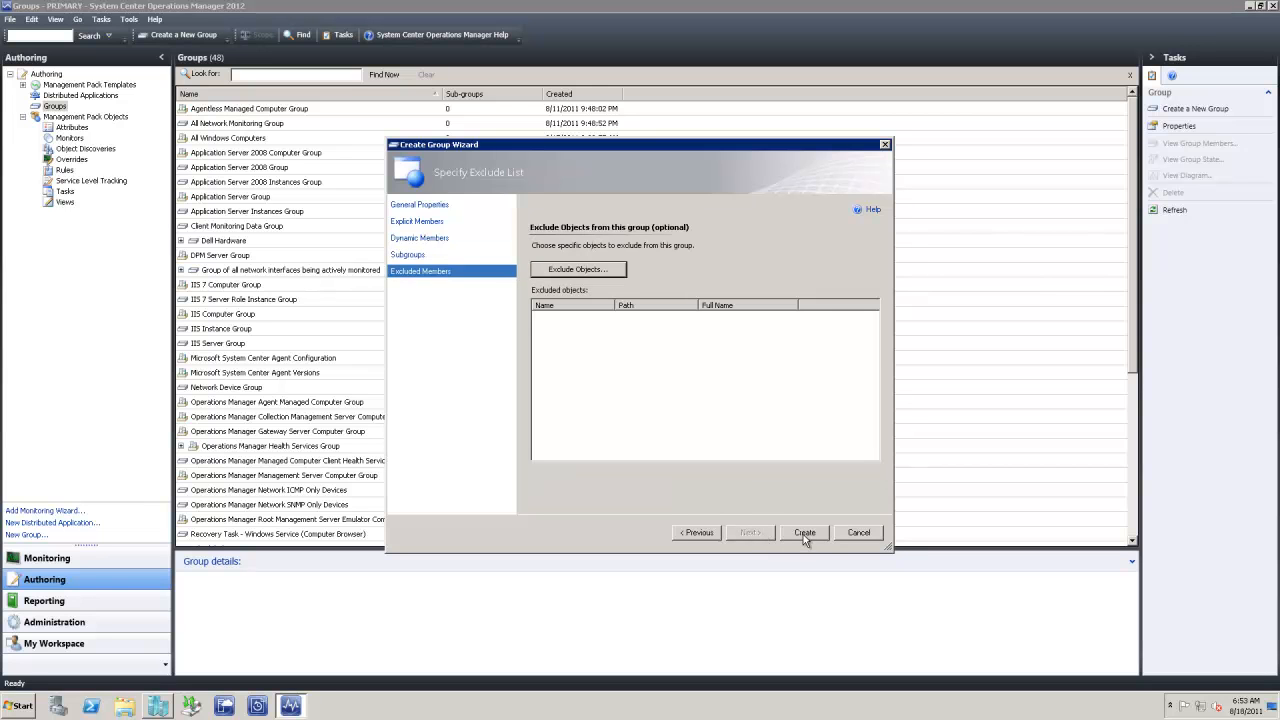
{"action": "left_click", "coordinate": [805, 534]}
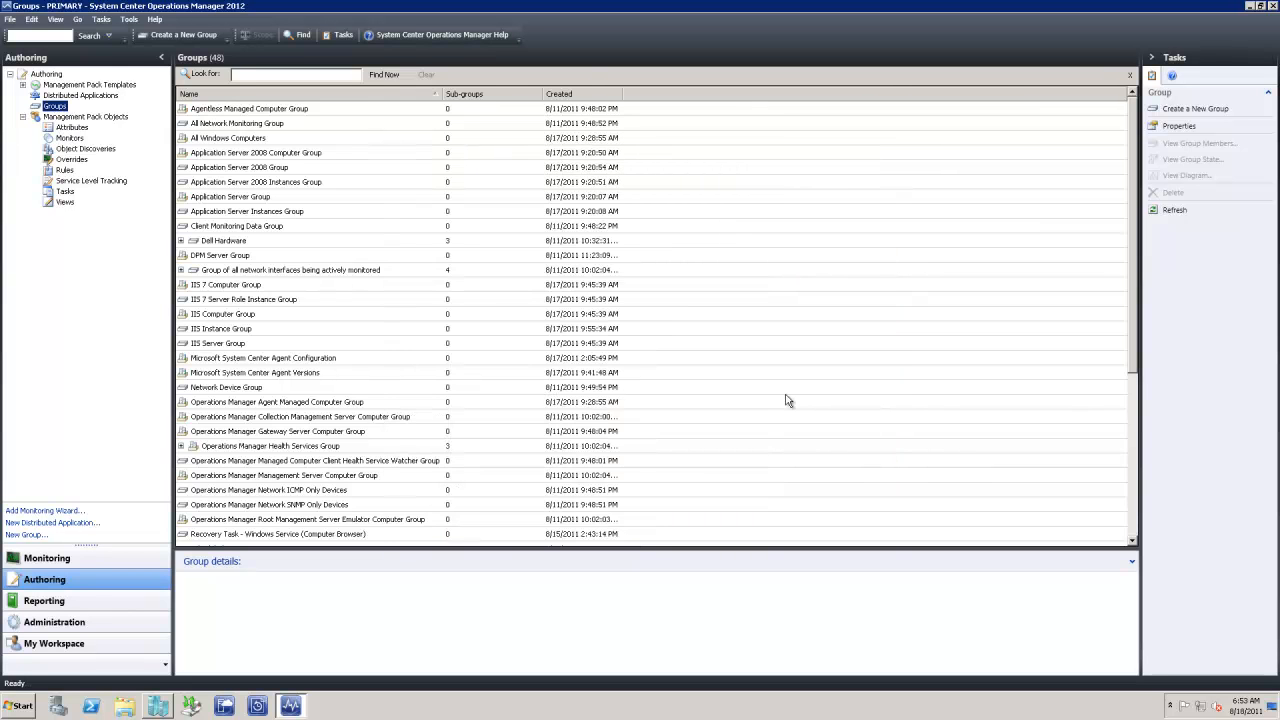
In Monitoring, create a Test Enviornment folder under Information Systems
{"action": "left_click", "coordinate": [101, 558]}
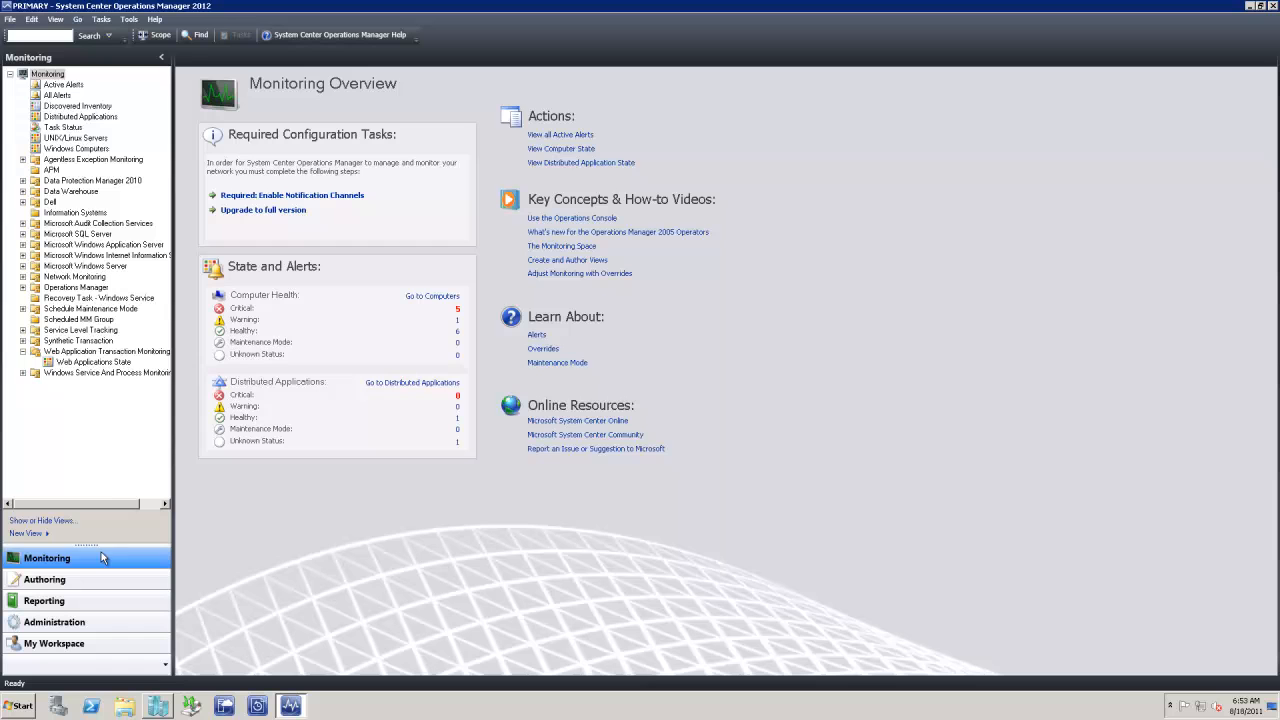
{"action": "left_click", "coordinate": [75, 212]}
{"action": "right_click", "coordinate": [75, 212]}
{"action": "mouse_move", "coordinate": [150, 217]}
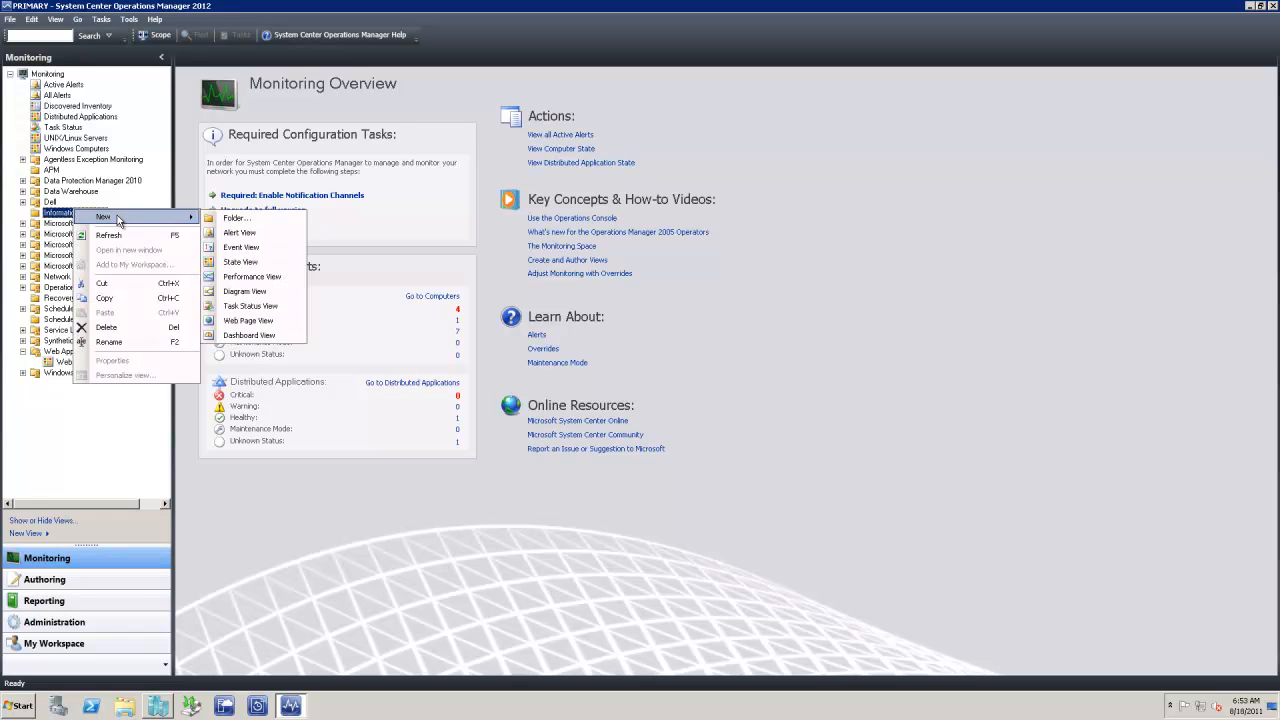
{"action": "left_click", "coordinate": [236, 218]}
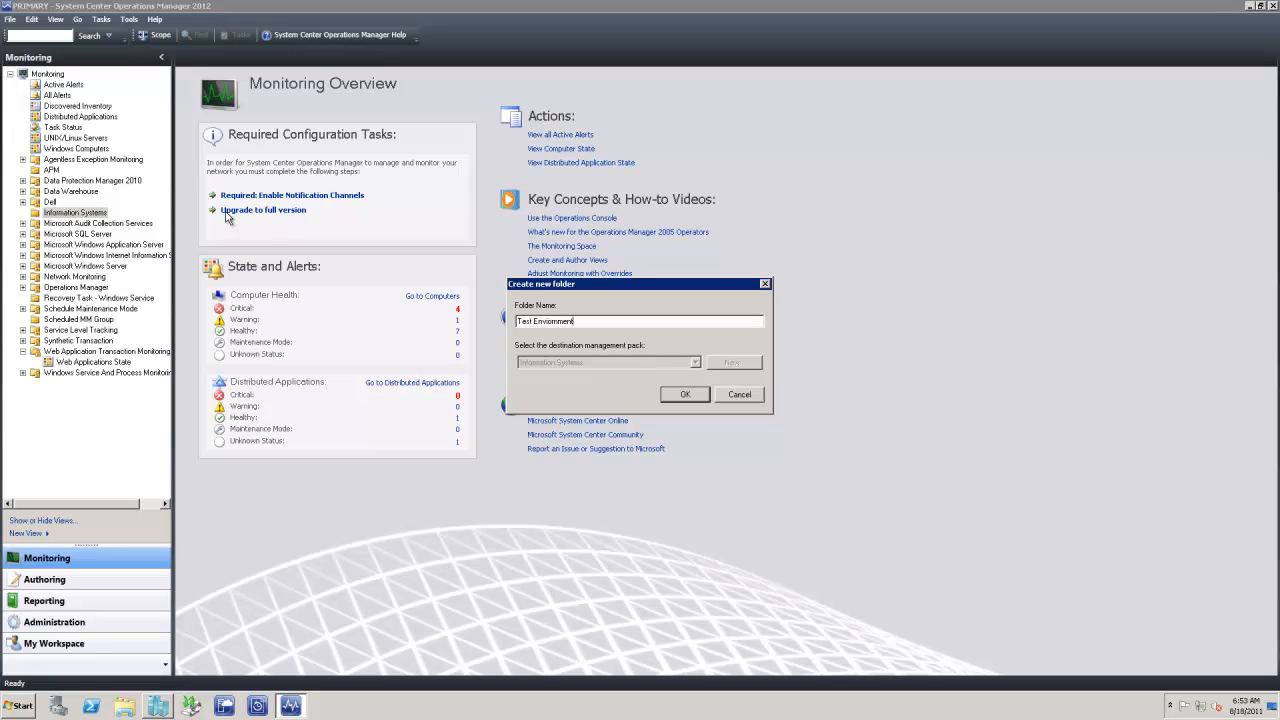
{"action": "left_click", "coordinate": [685, 394]}
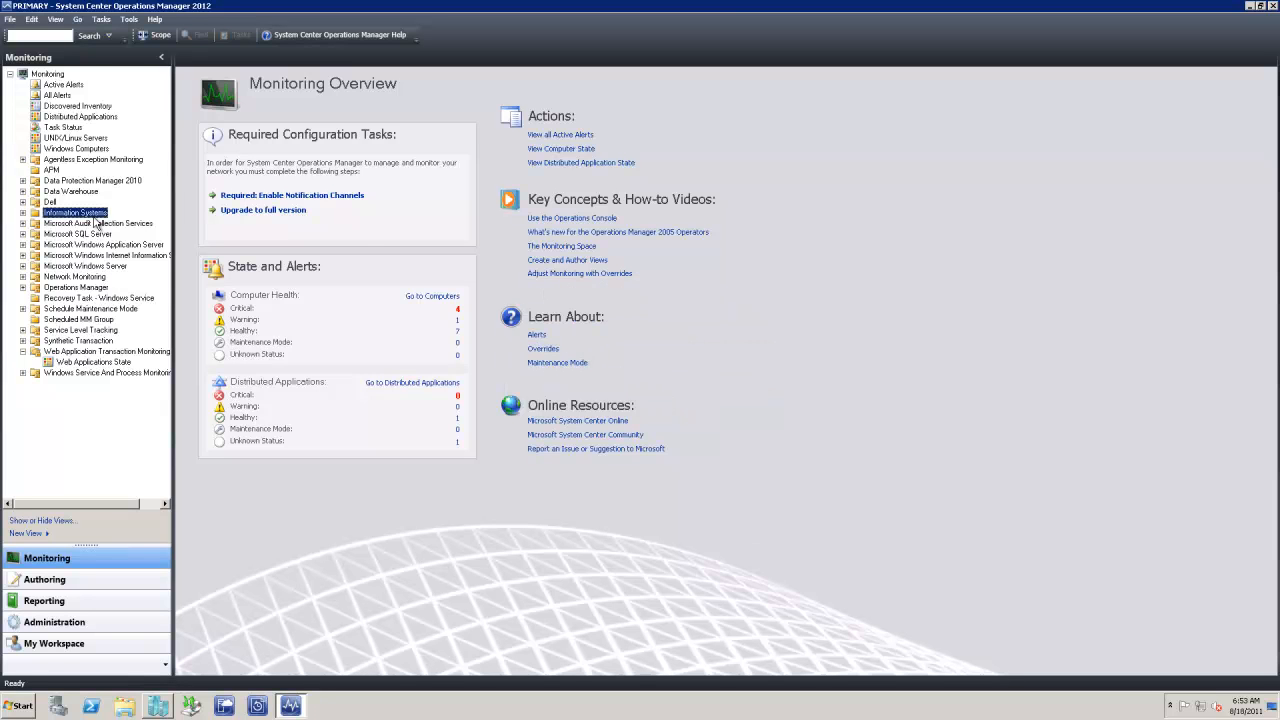
Add an All Test Servers subfolder inside Test Enviornment
{"action": "left_click", "coordinate": [23, 213]}
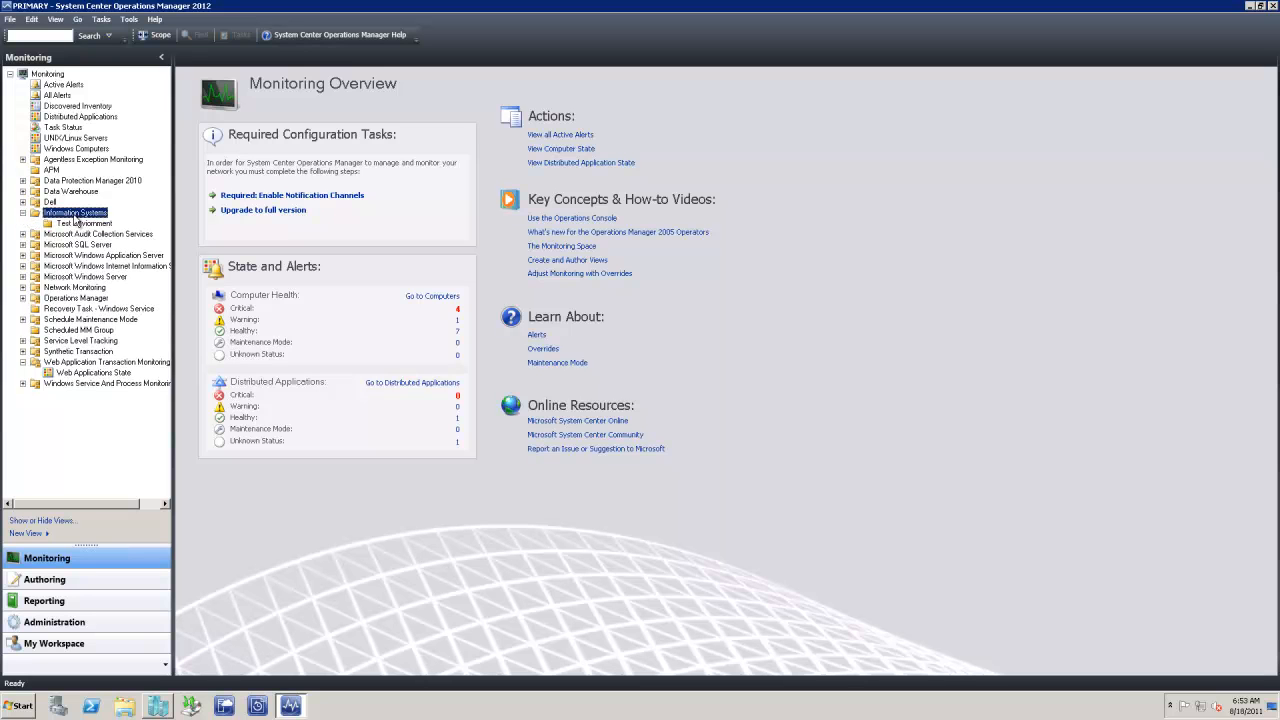
{"action": "right_click", "coordinate": [74, 222]}
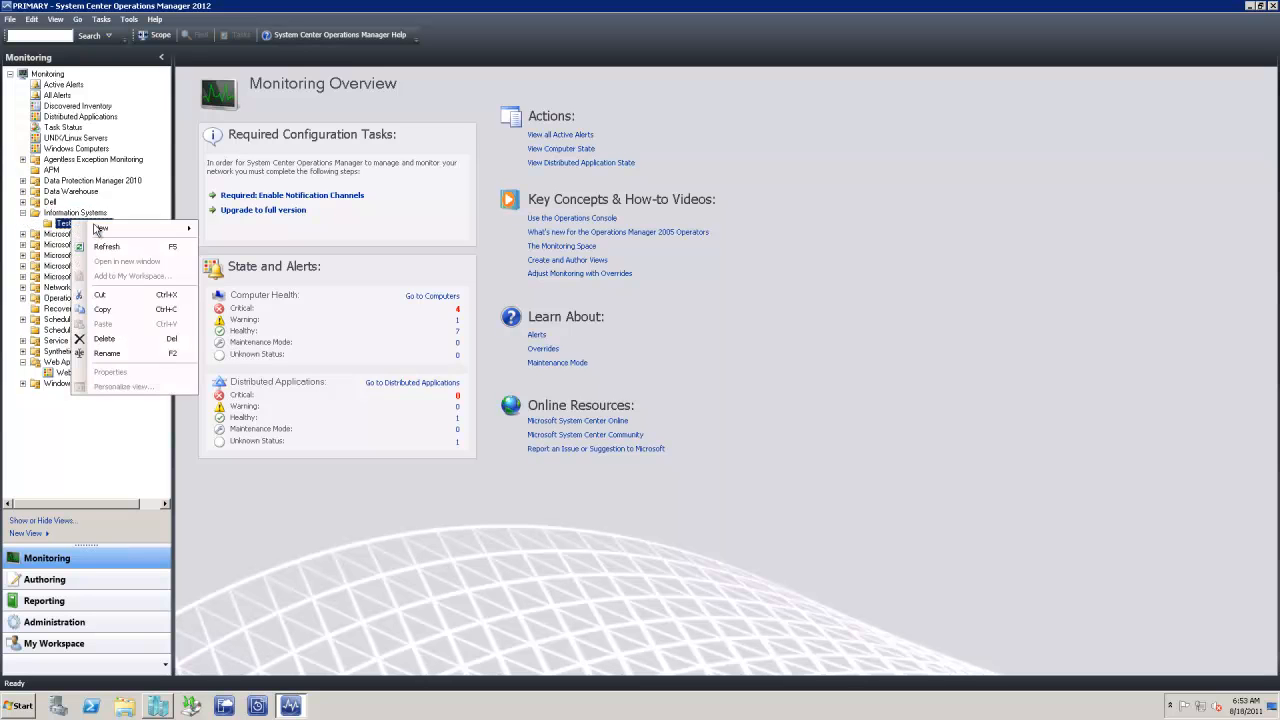
{"action": "mouse_move", "coordinate": [101, 228]}
{"action": "left_click", "coordinate": [242, 232]}
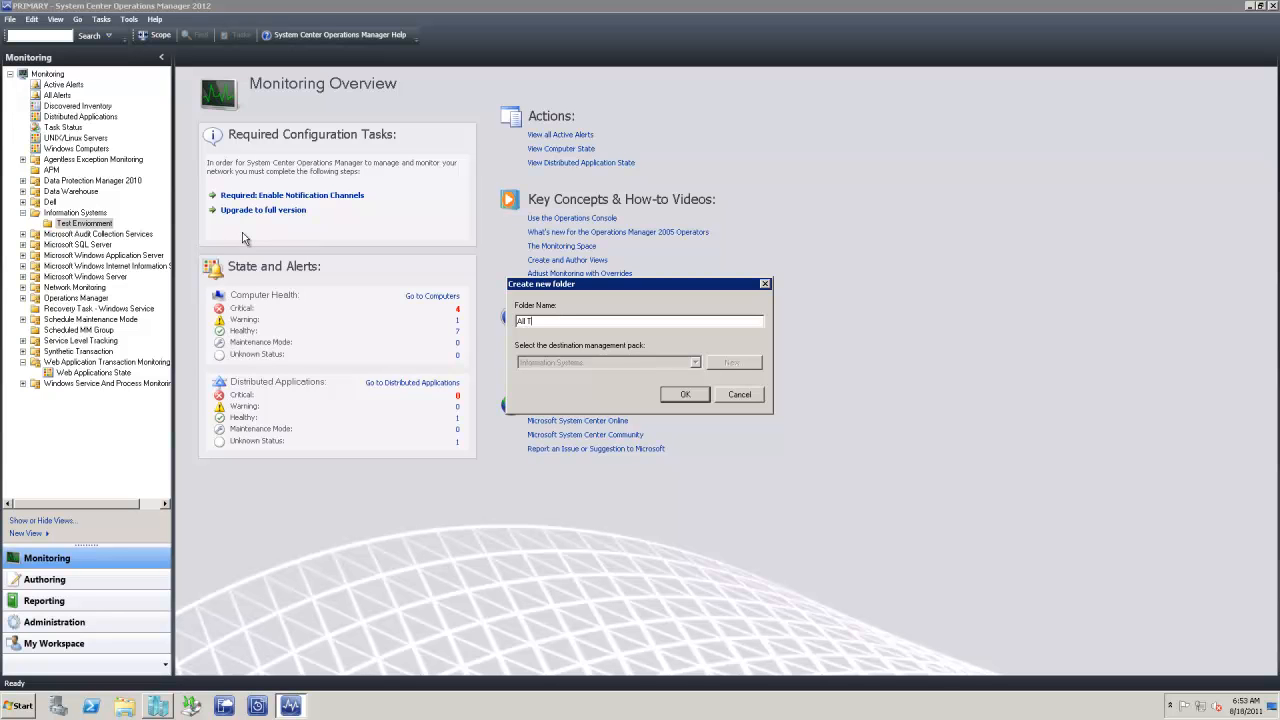
{"action": "type", "text": "All Test Servers"}
{"action": "left_click", "coordinate": [672, 394]}
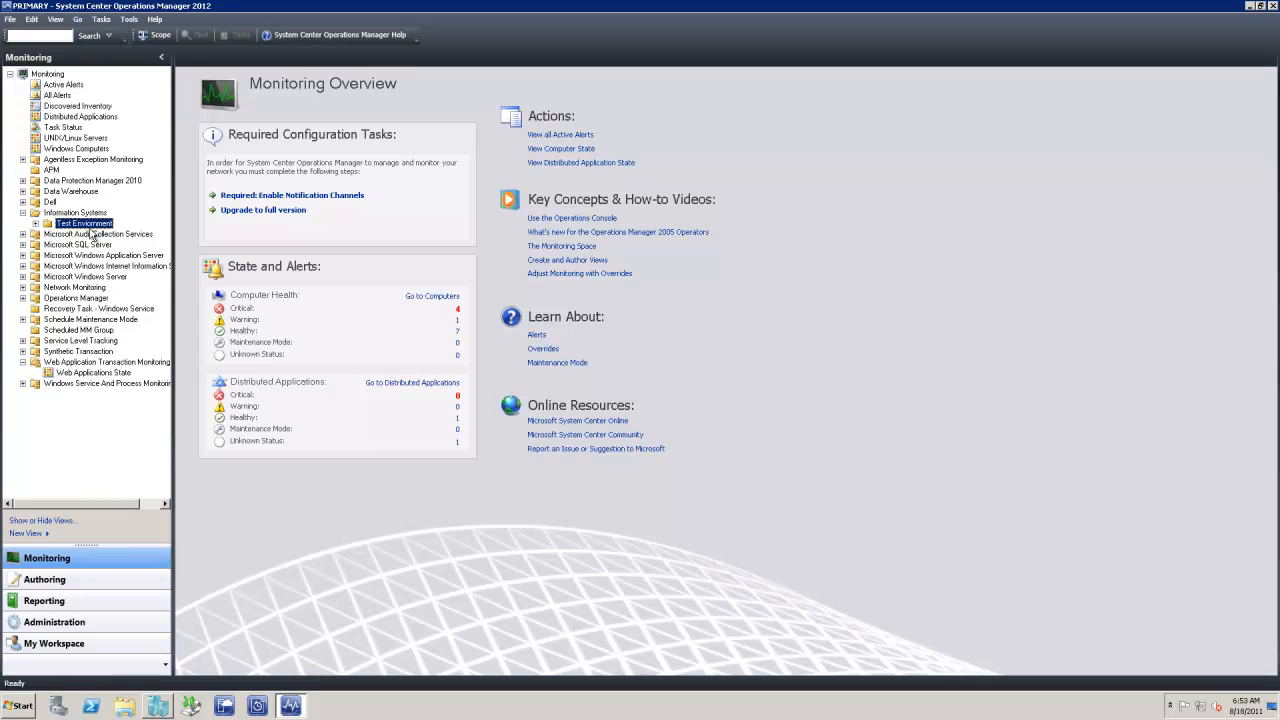
Create a view named State View in All Test Servers, scoped to Test - All Test Servers, and open it
{"action": "double_click", "coordinate": [45, 223]}
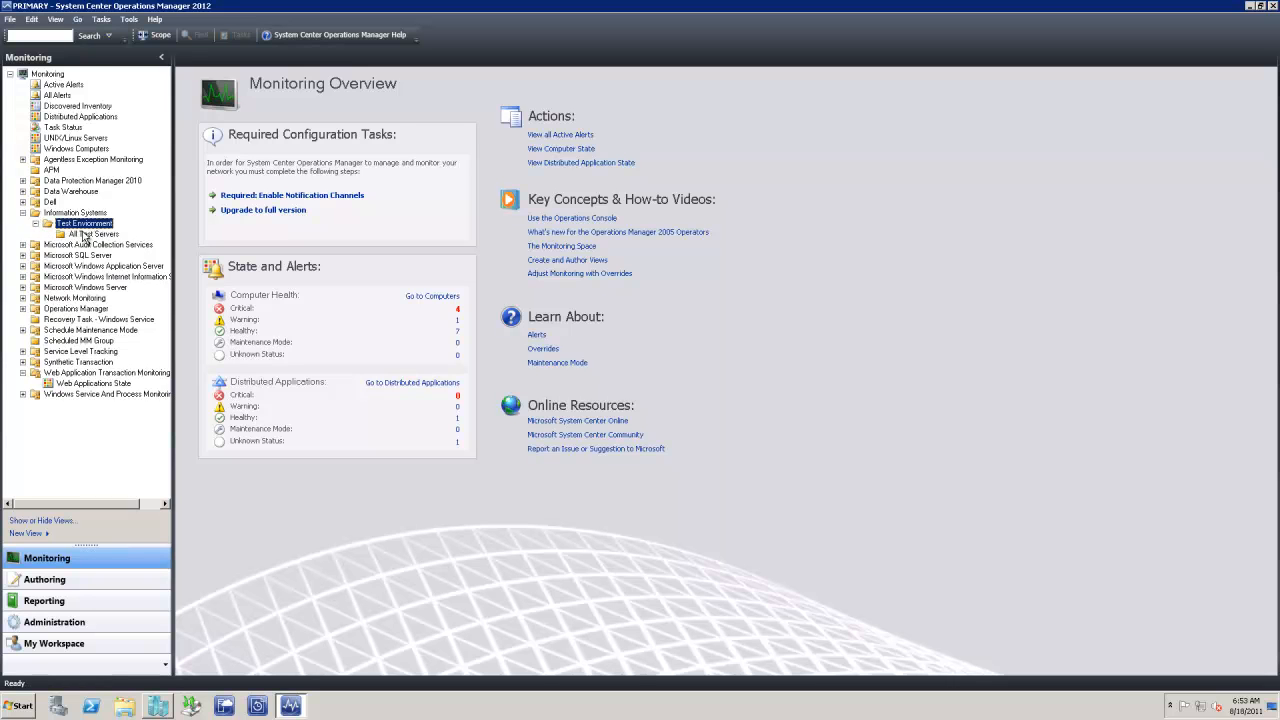
{"action": "left_click", "coordinate": [85, 233]}
{"action": "right_click", "coordinate": [85, 234]}
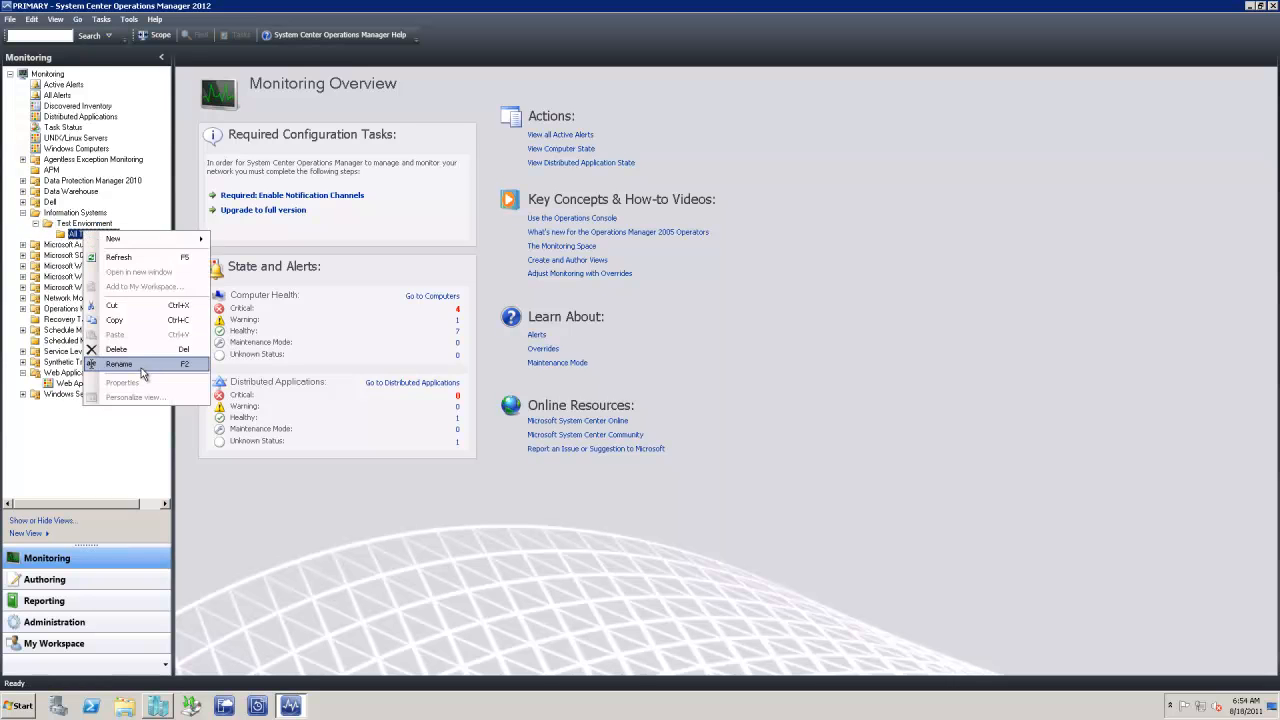
{"action": "mouse_move", "coordinate": [145, 241]}
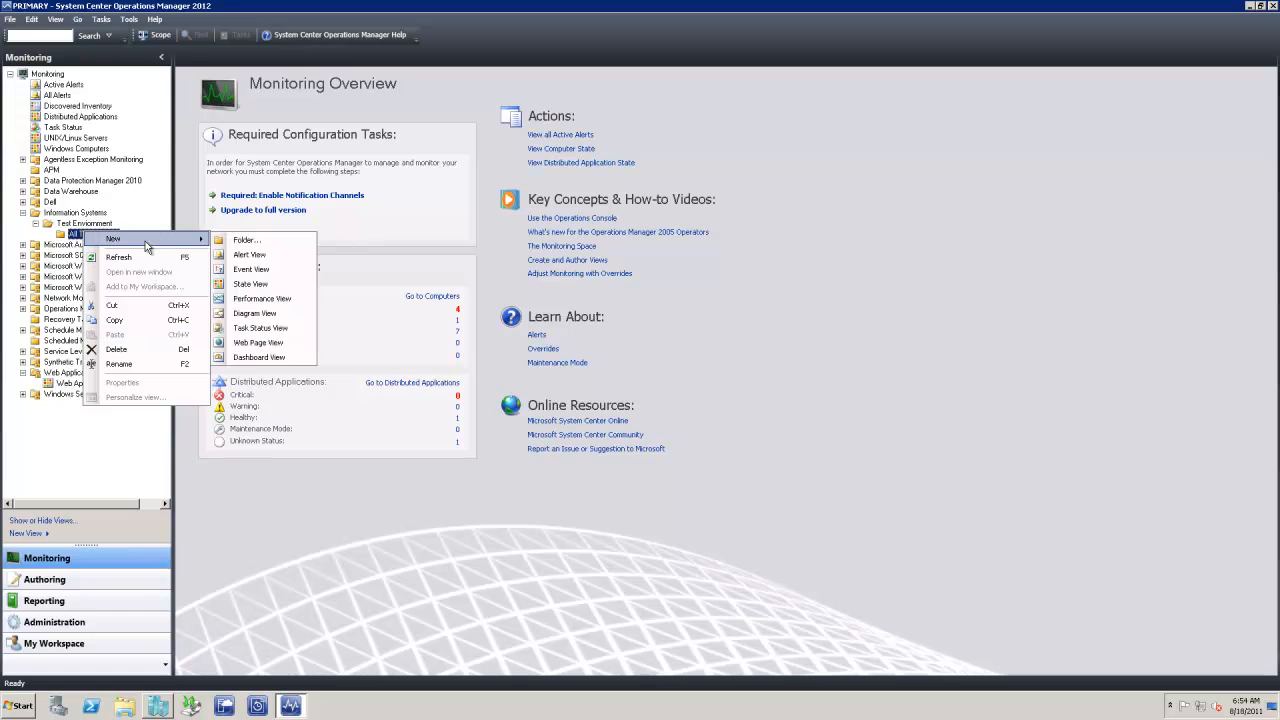
{"action": "left_click", "coordinate": [252, 284]}
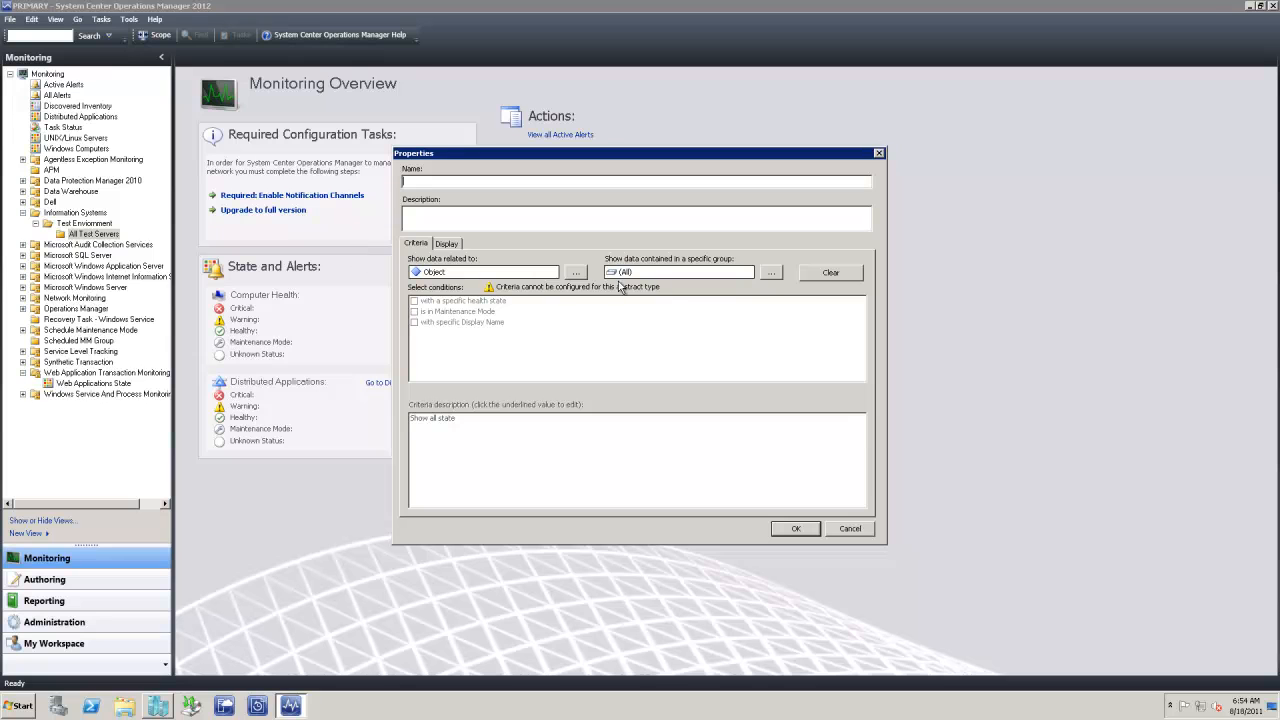
{"action": "left_click", "coordinate": [771, 272]}
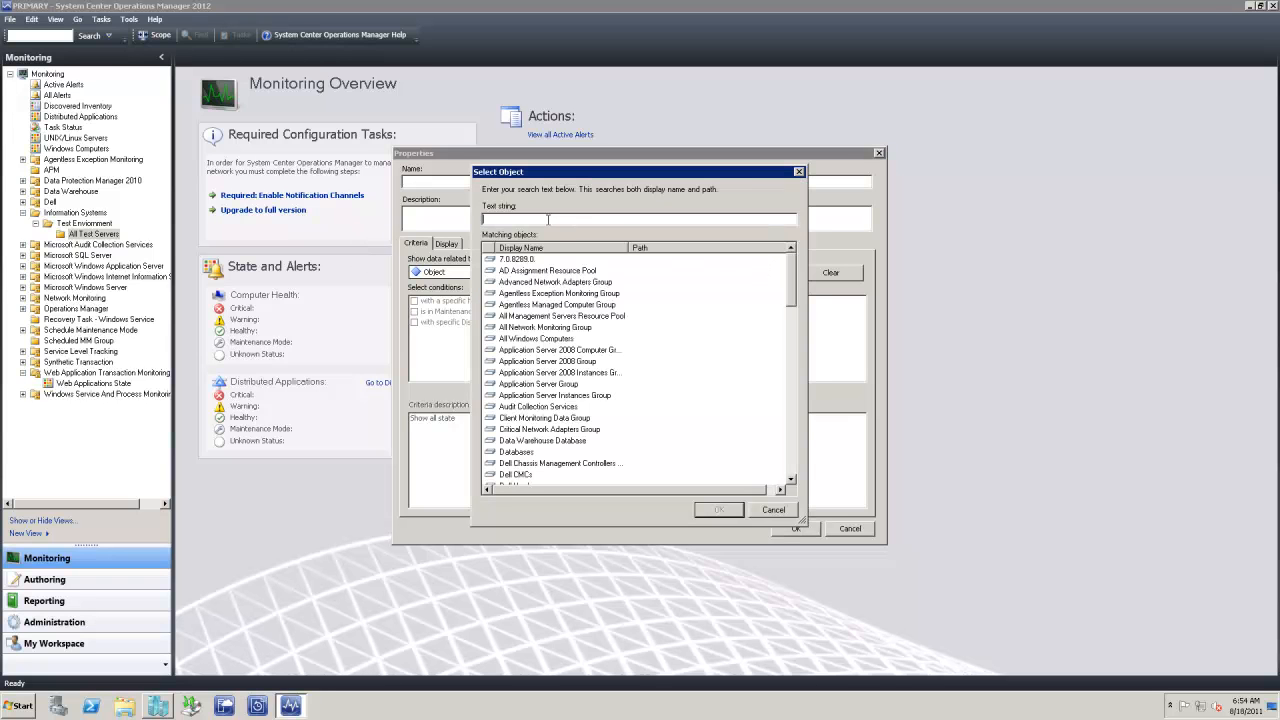
{"action": "type", "text": "test"}
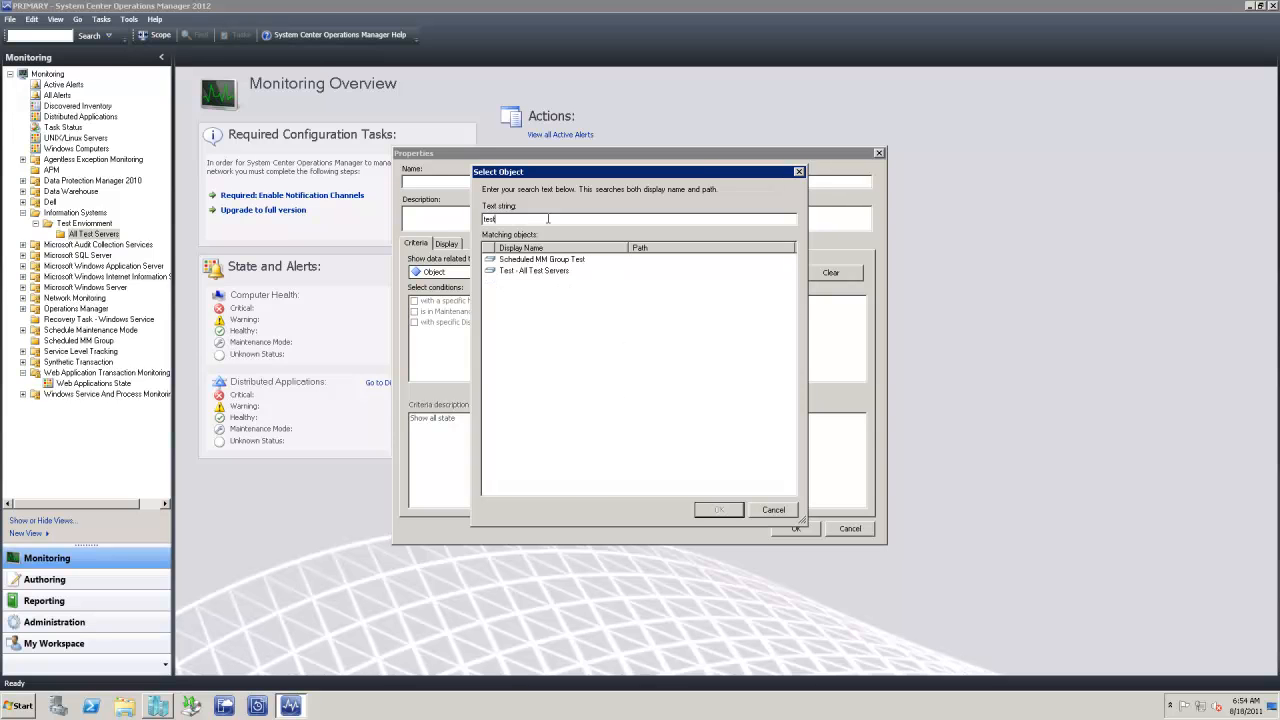
{"action": "double_click", "coordinate": [560, 272]}
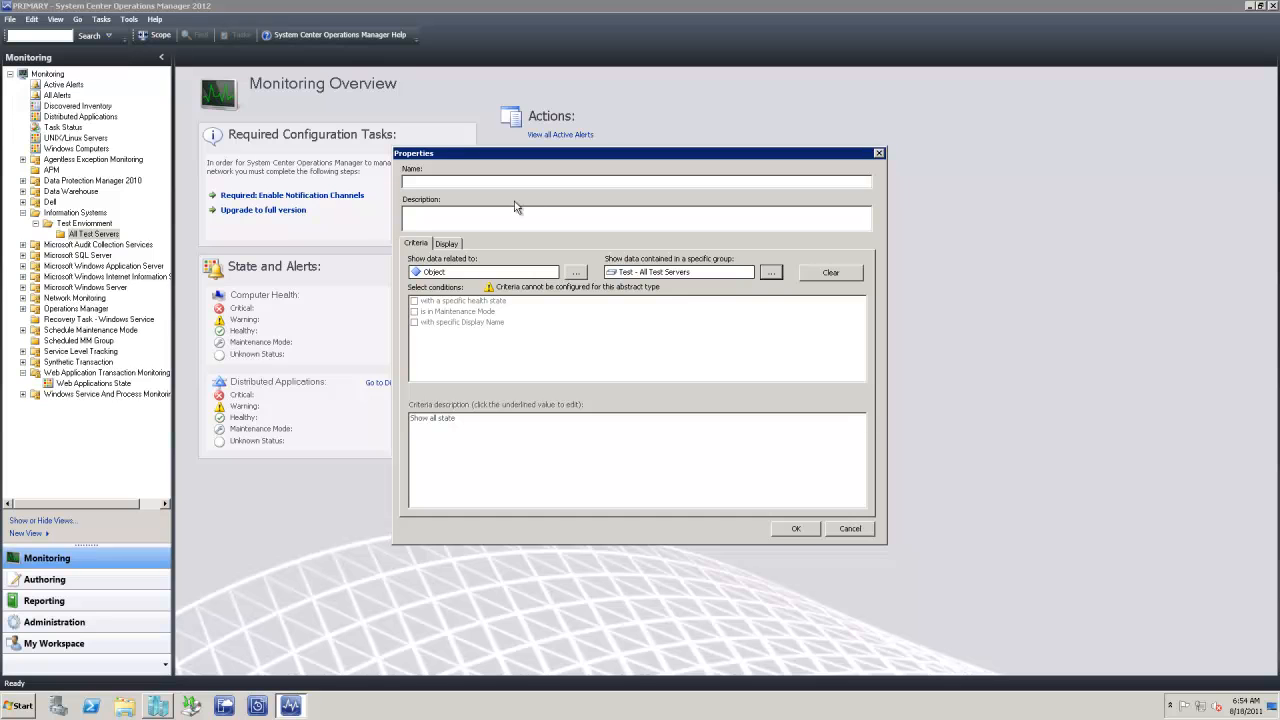
{"action": "left_click", "coordinate": [500, 184]}
{"action": "type", "text": "State View"}
{"action": "left_click", "coordinate": [786, 533]}
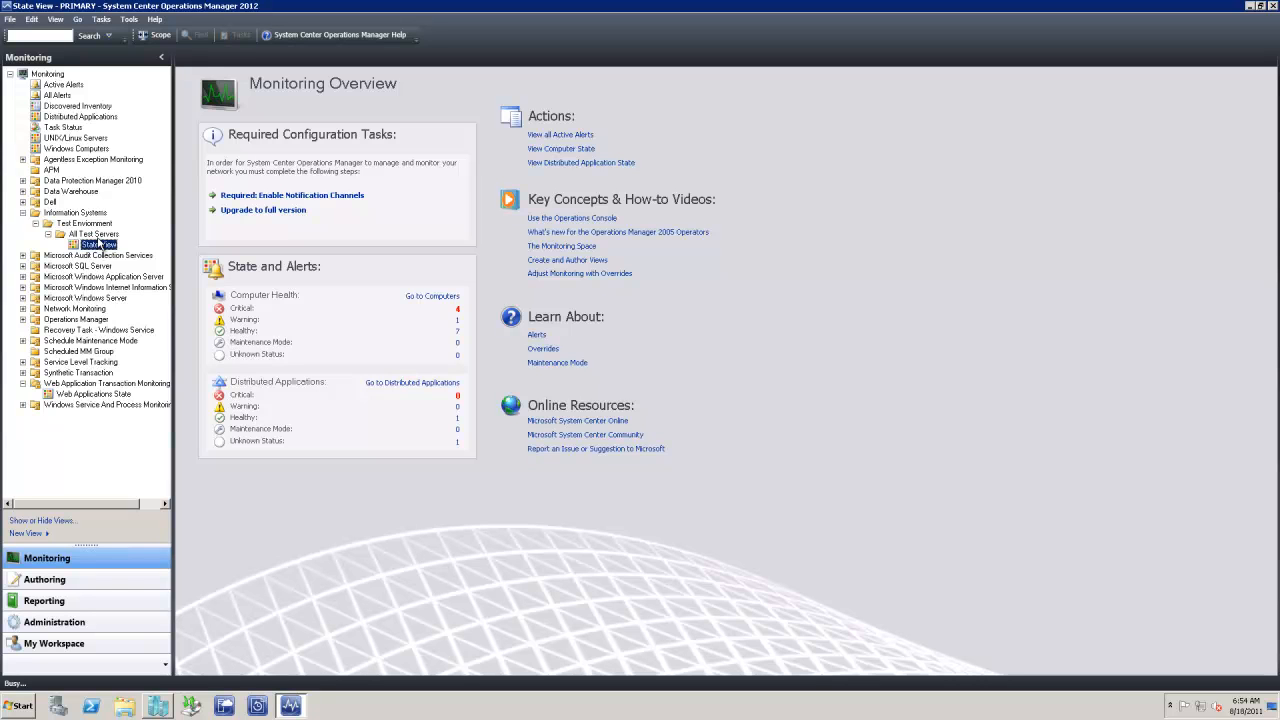
{"action": "left_click", "coordinate": [99, 243]}
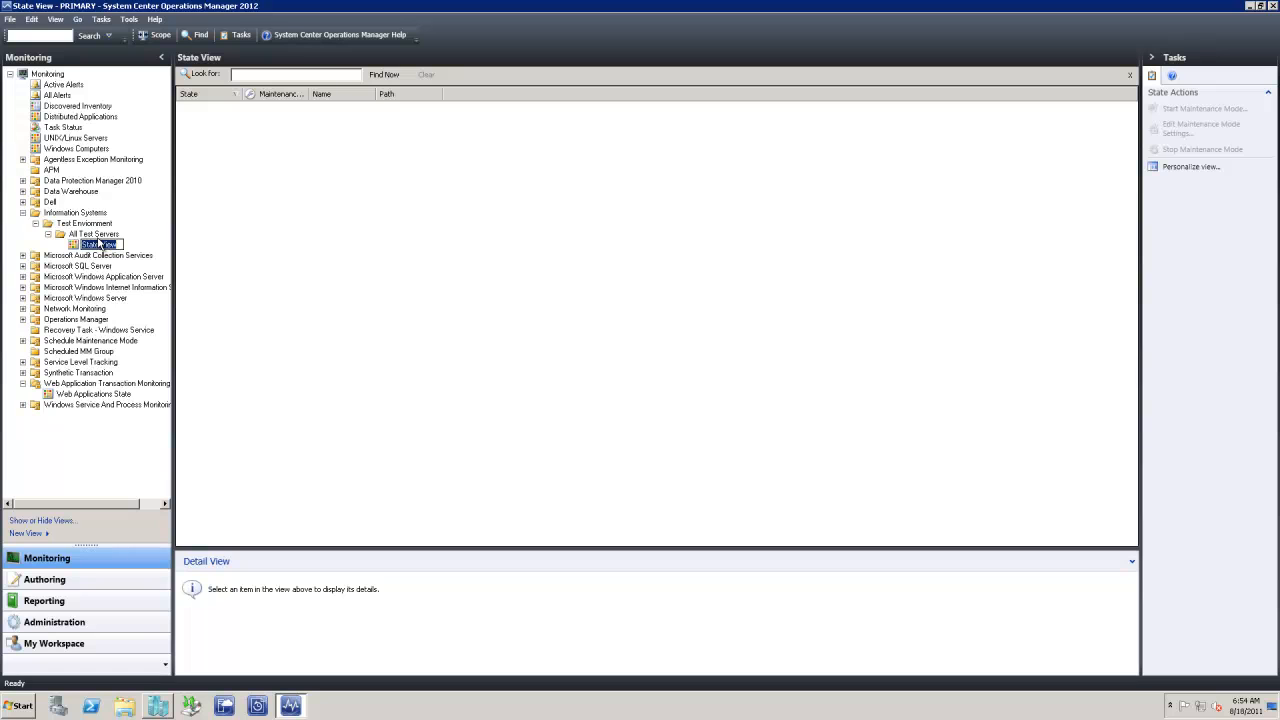
Start a new alert view in All Test Servers named Active Alerts
{"action": "left_click", "coordinate": [98, 234]}
{"action": "right_click", "coordinate": [99, 234]}
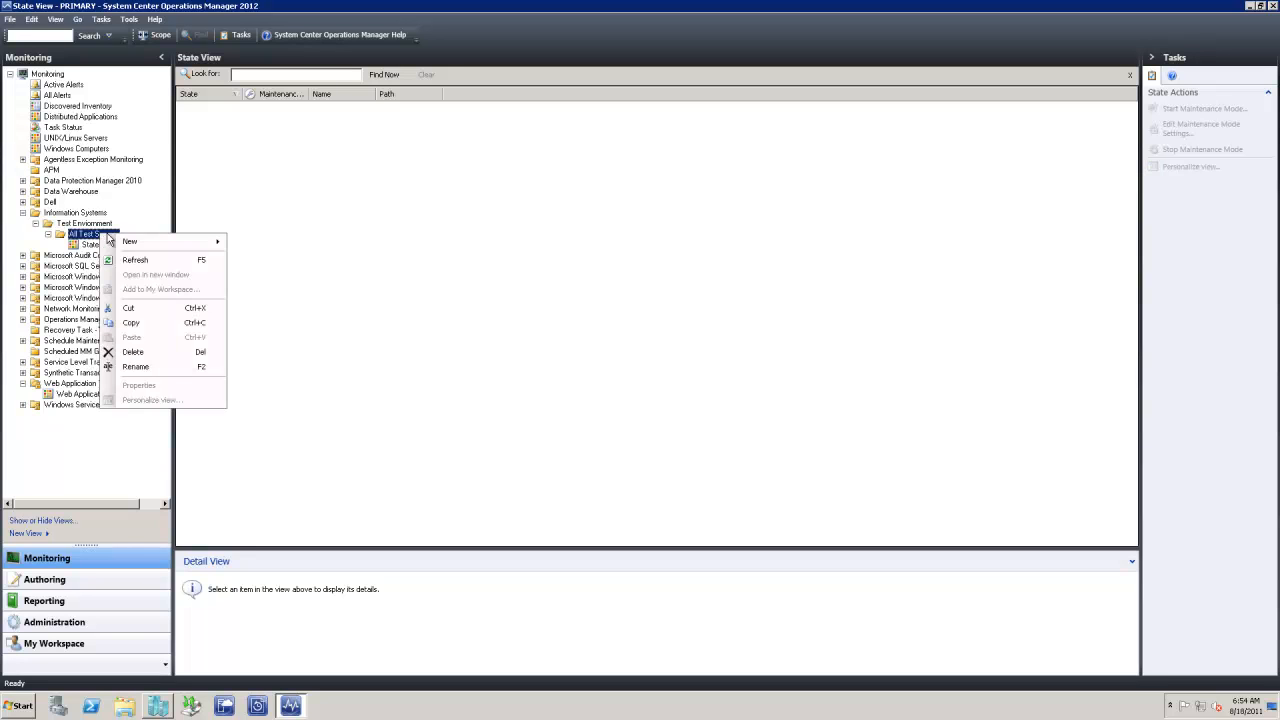
{"action": "mouse_move", "coordinate": [127, 242]}
{"action": "left_click", "coordinate": [265, 257]}
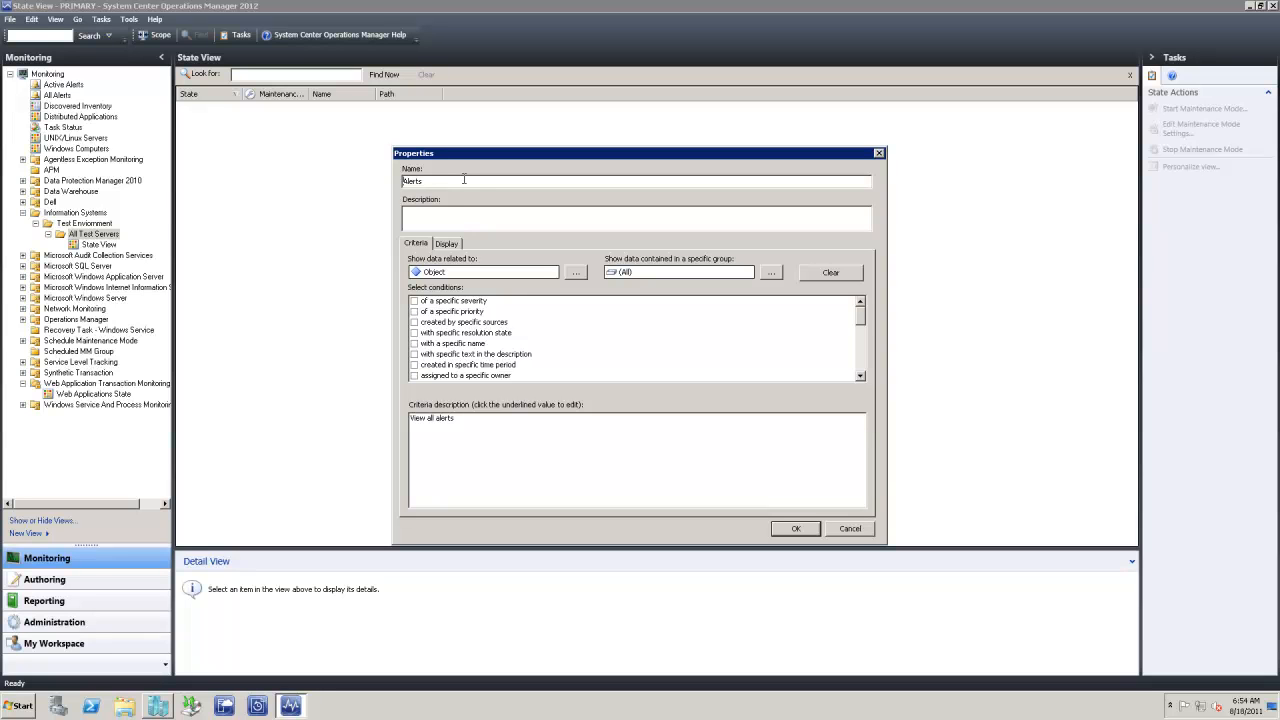
{"action": "type", "text": "Active"}
Filter it to resolution state New (0), scope it to Test - All Test Servers, and save
{"action": "left_click", "coordinate": [414, 332]}
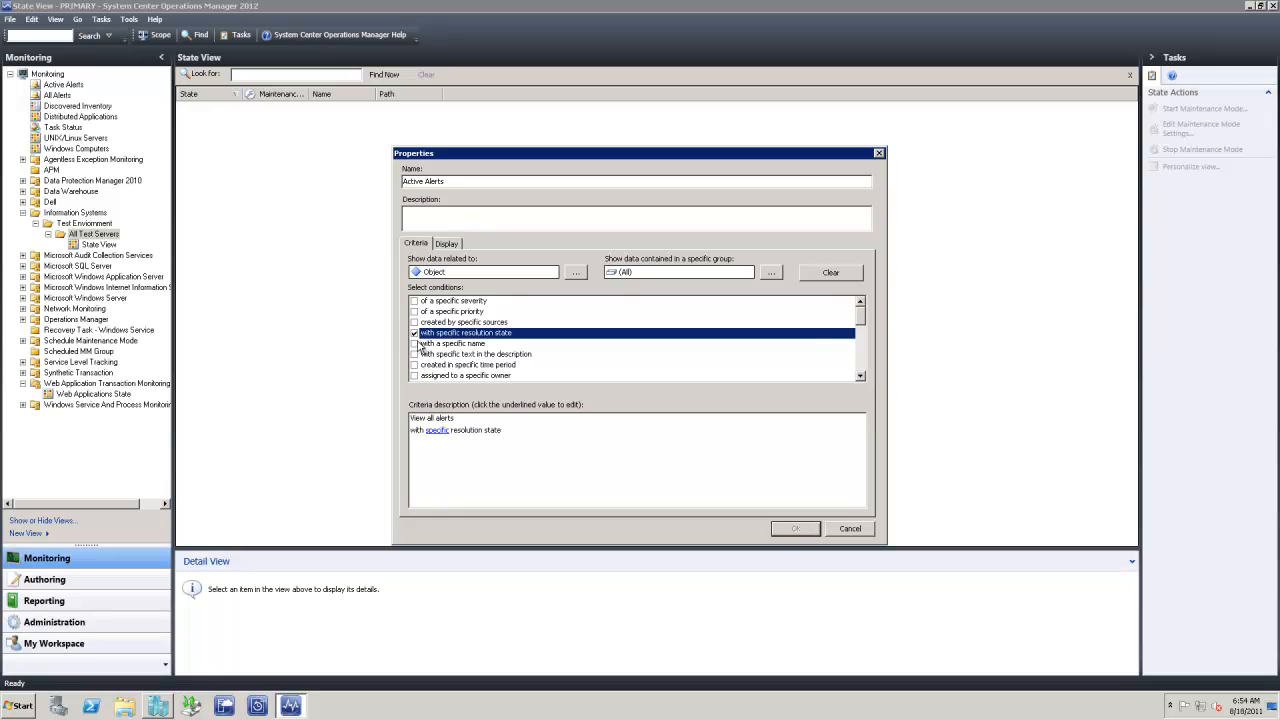
{"action": "left_click", "coordinate": [437, 431]}
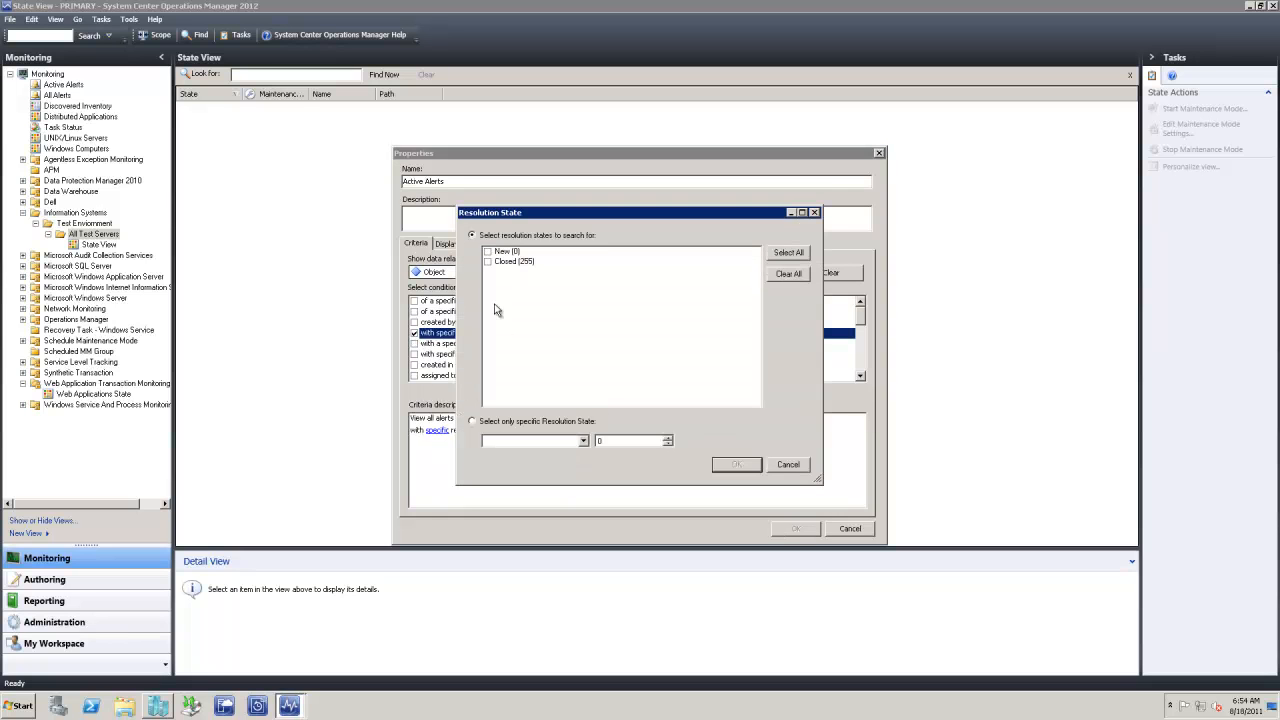
{"action": "left_click", "coordinate": [489, 253]}
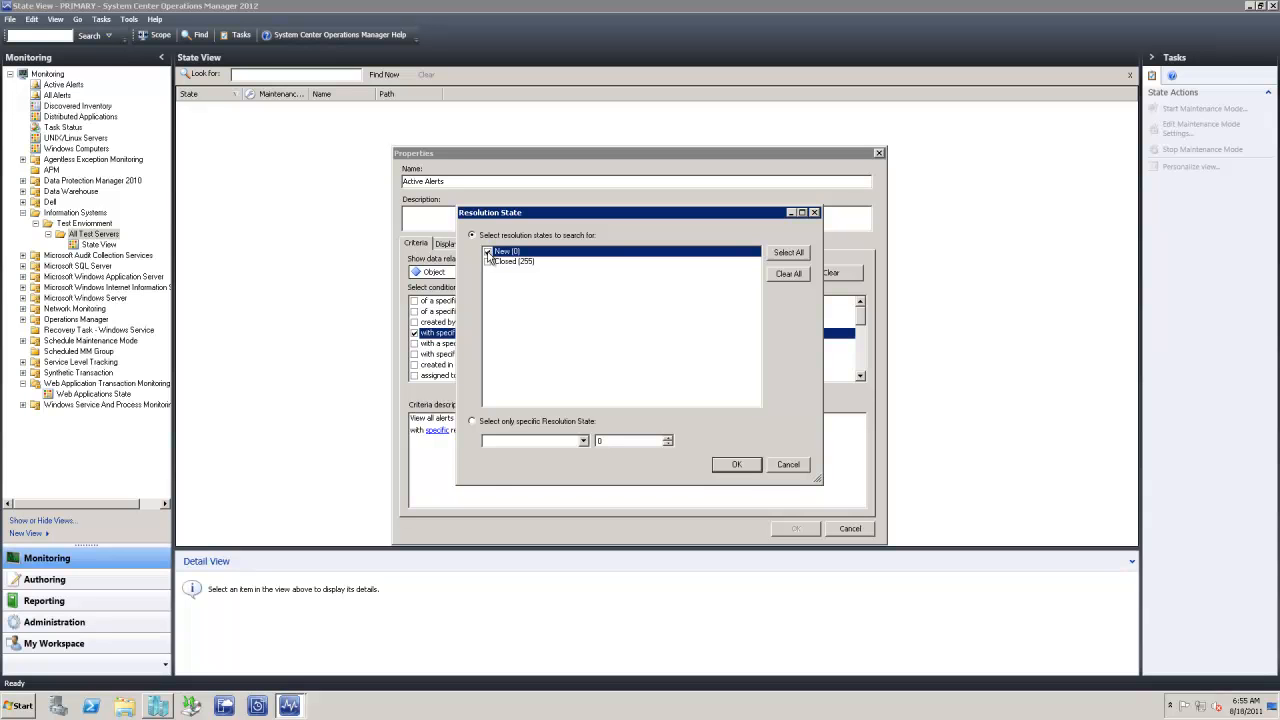
{"action": "left_click", "coordinate": [729, 466]}
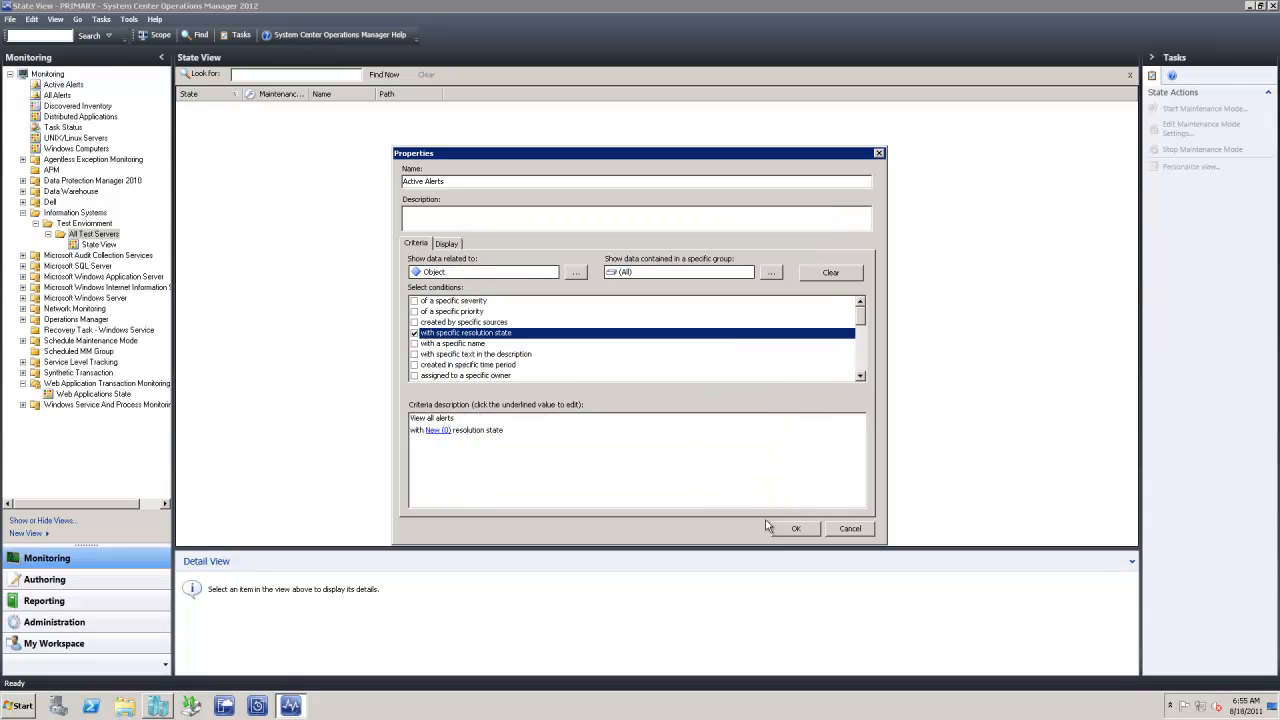
{"action": "left_click", "coordinate": [771, 272]}
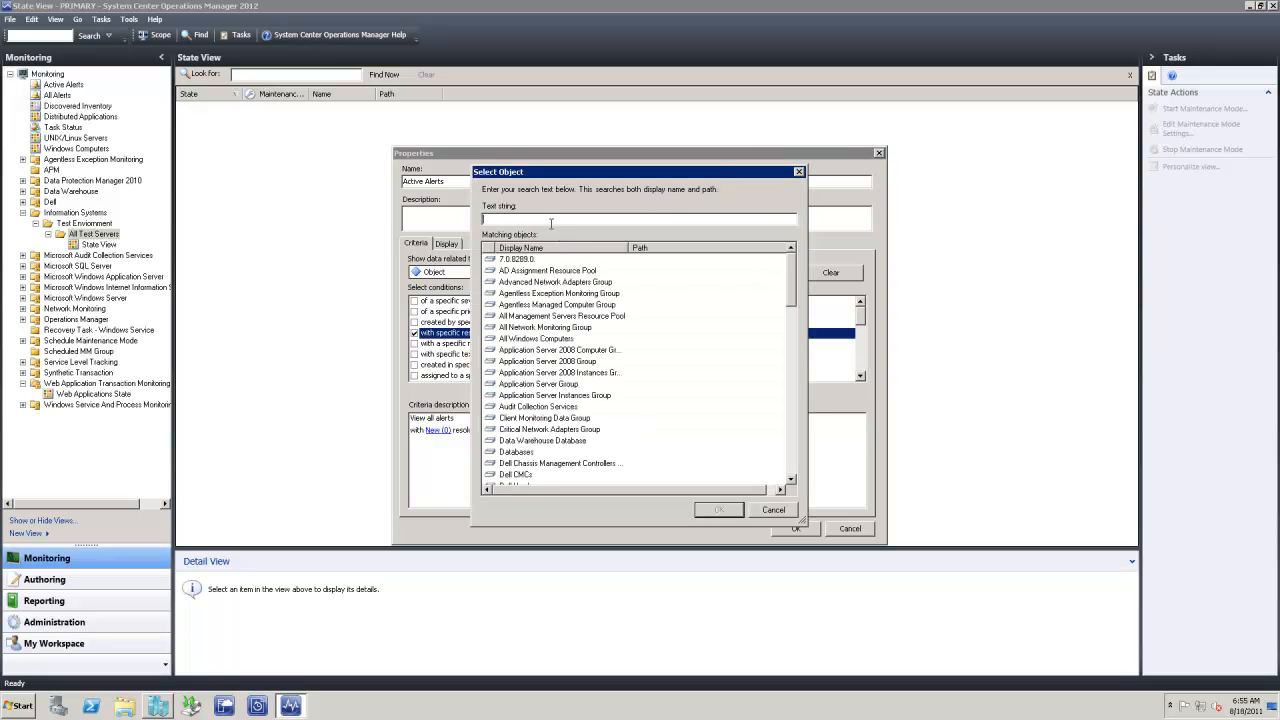
{"action": "type", "text": "test"}
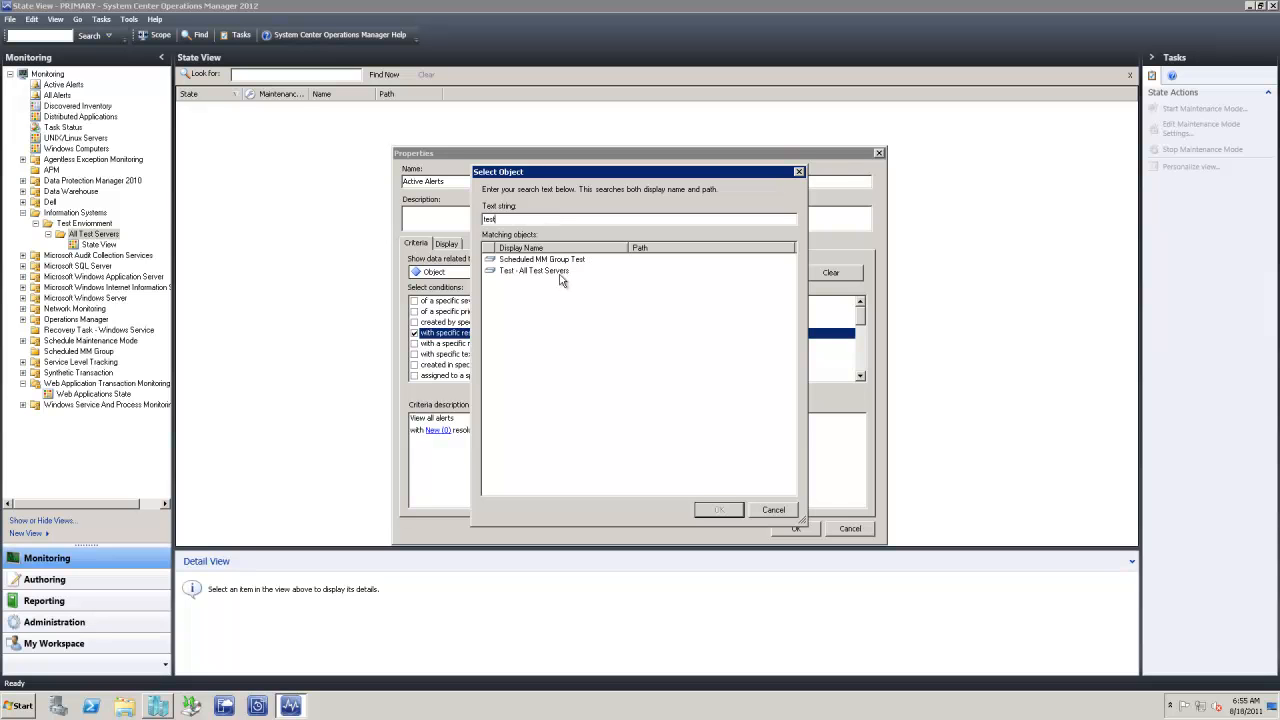
{"action": "double_click", "coordinate": [561, 271]}
{"action": "left_click", "coordinate": [789, 524]}
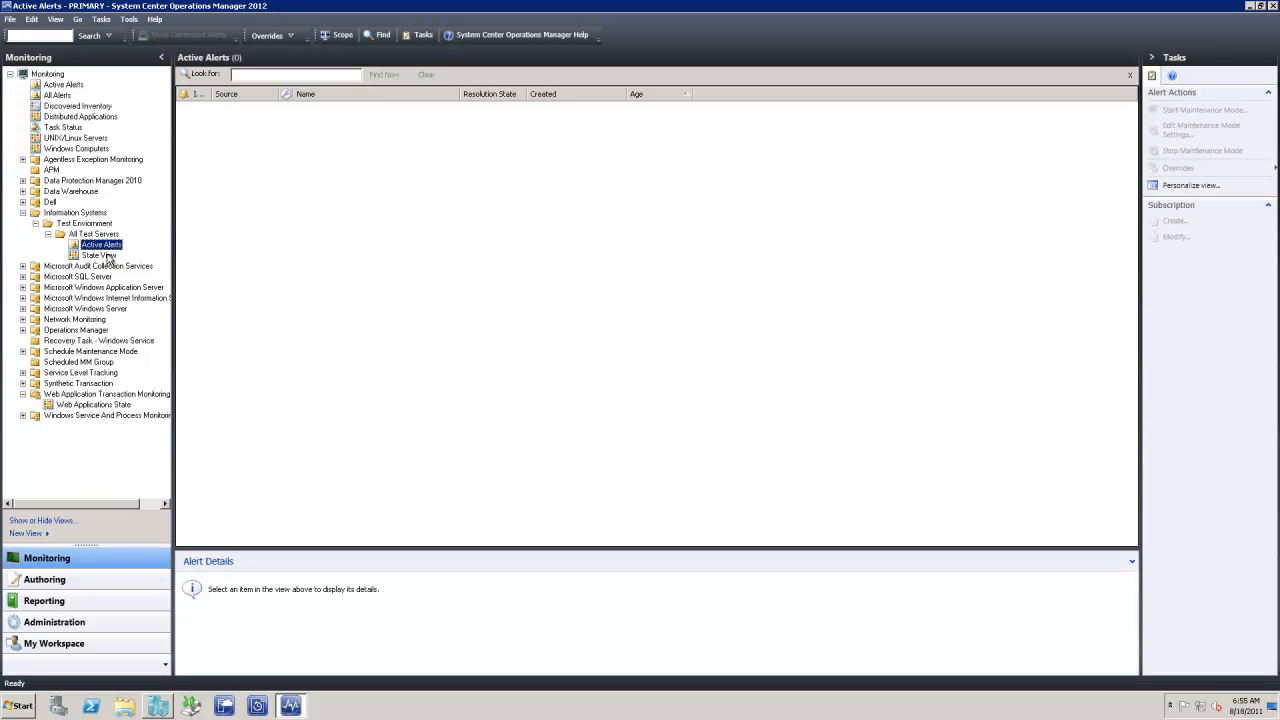
Open the State View, then switch to Authoring and show the management pack attributes
{"action": "left_click", "coordinate": [109, 256]}
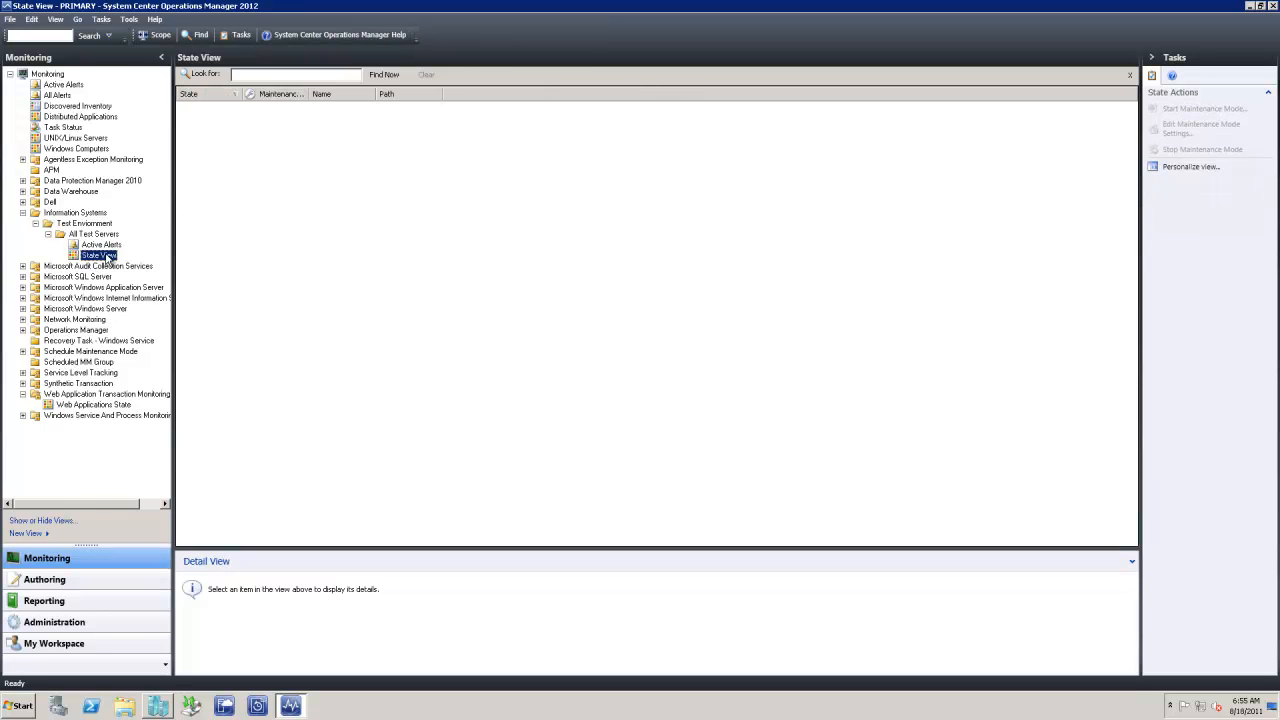
{"action": "left_click", "coordinate": [46, 580]}
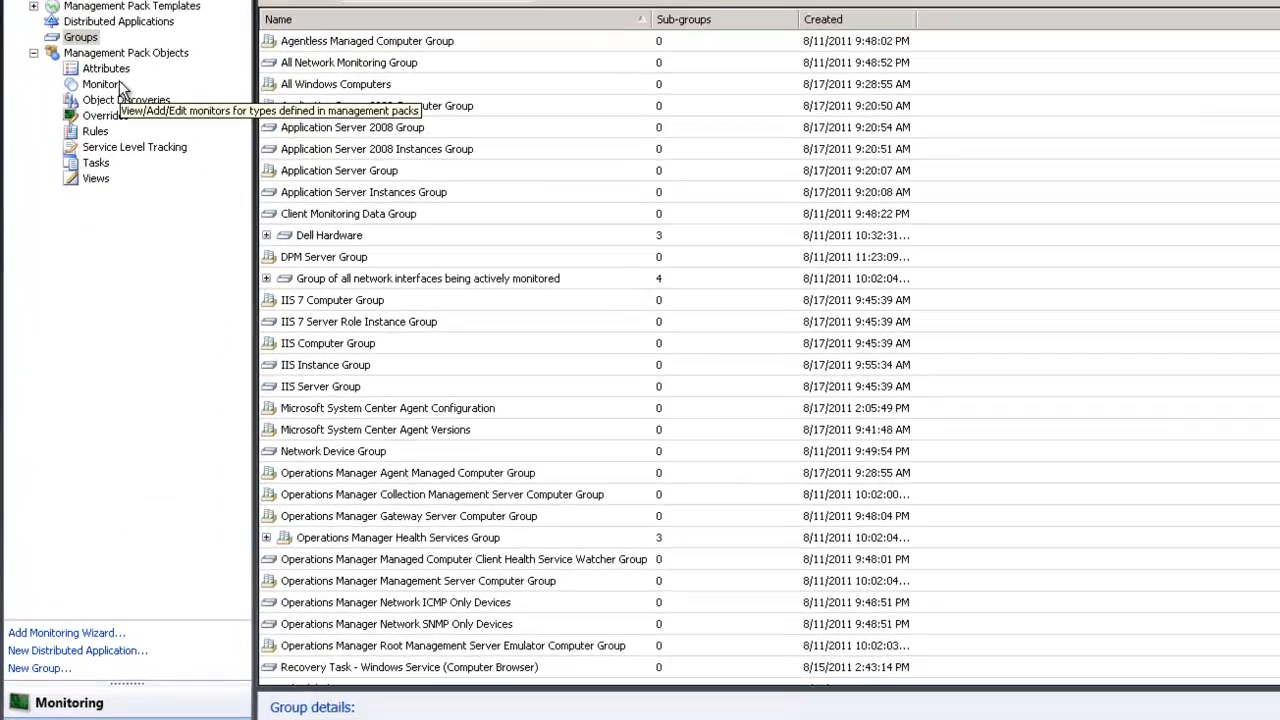
{"action": "left_click", "coordinate": [82, 131]}
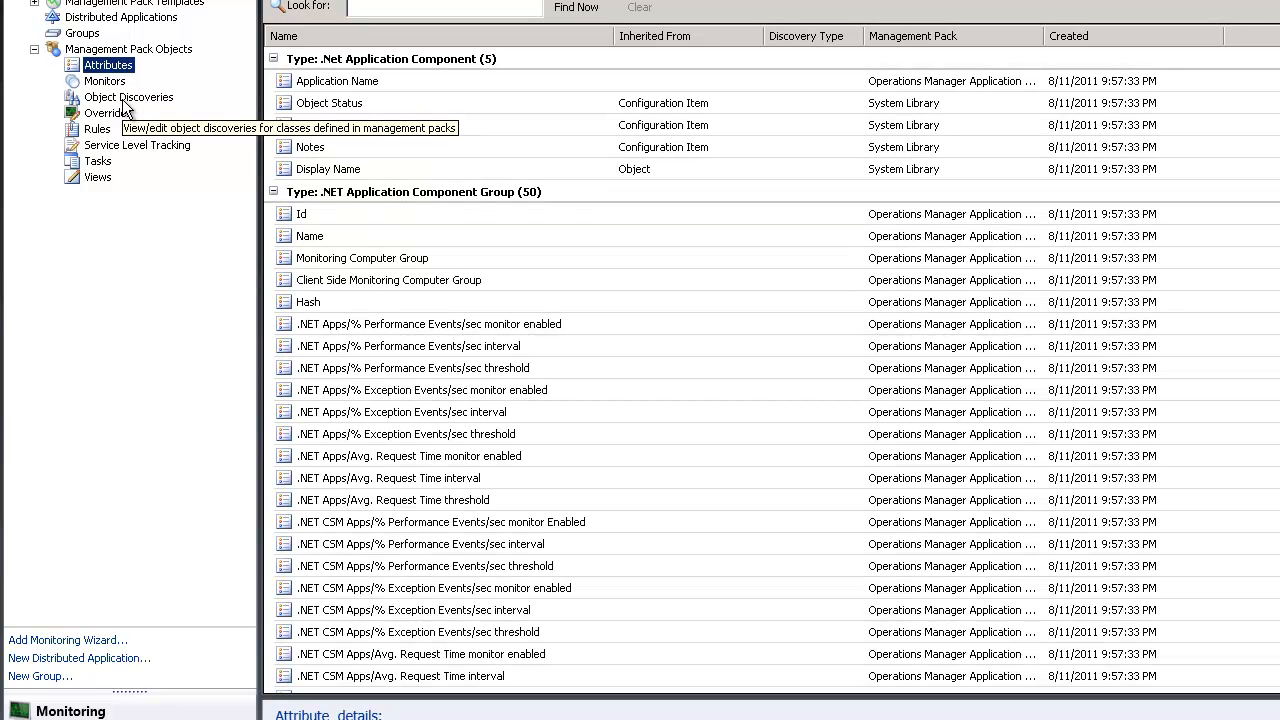
List the object discoveries and search them for '_extend'
{"action": "left_click", "coordinate": [126, 98]}
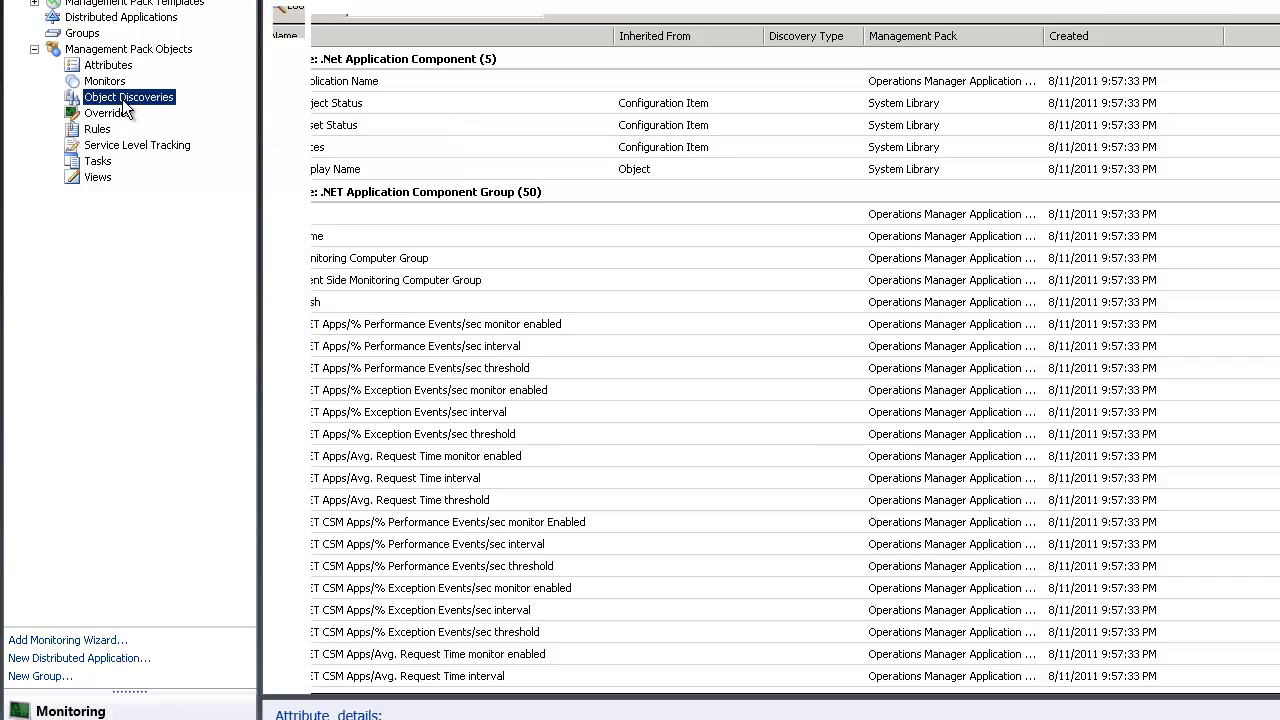
{"action": "left_click", "coordinate": [384, 8]}
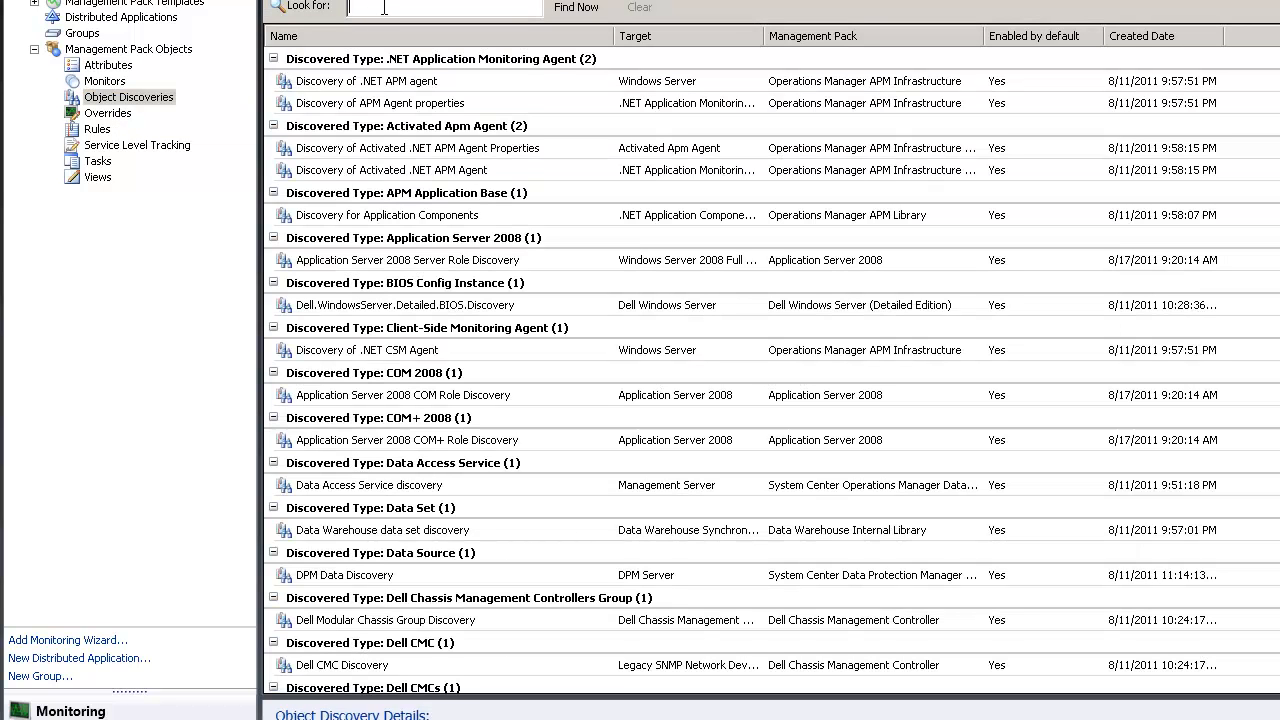
{"action": "type", "text": "_extend"}
{"action": "key", "text": "Return"}
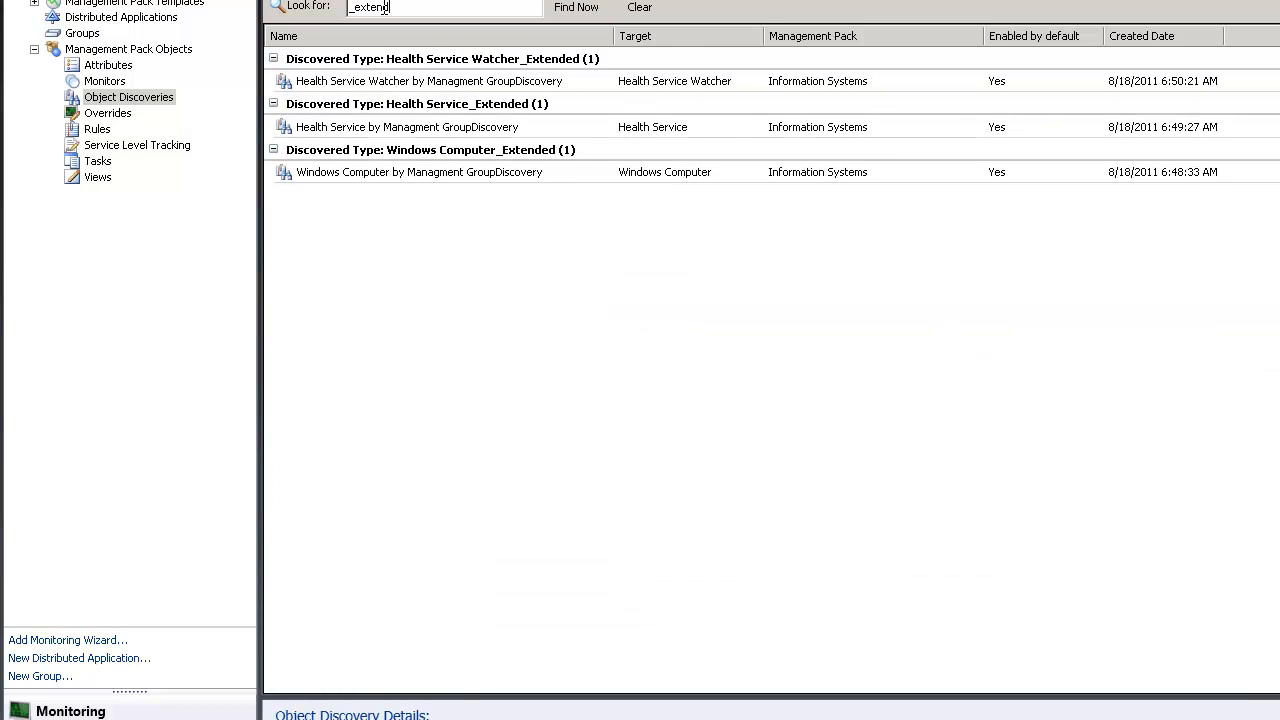
Start a group override of the Health Service Watcher discovery for Test - All Test Servers
{"action": "left_click", "coordinate": [486, 88]}
{"action": "right_click", "coordinate": [486, 88]}
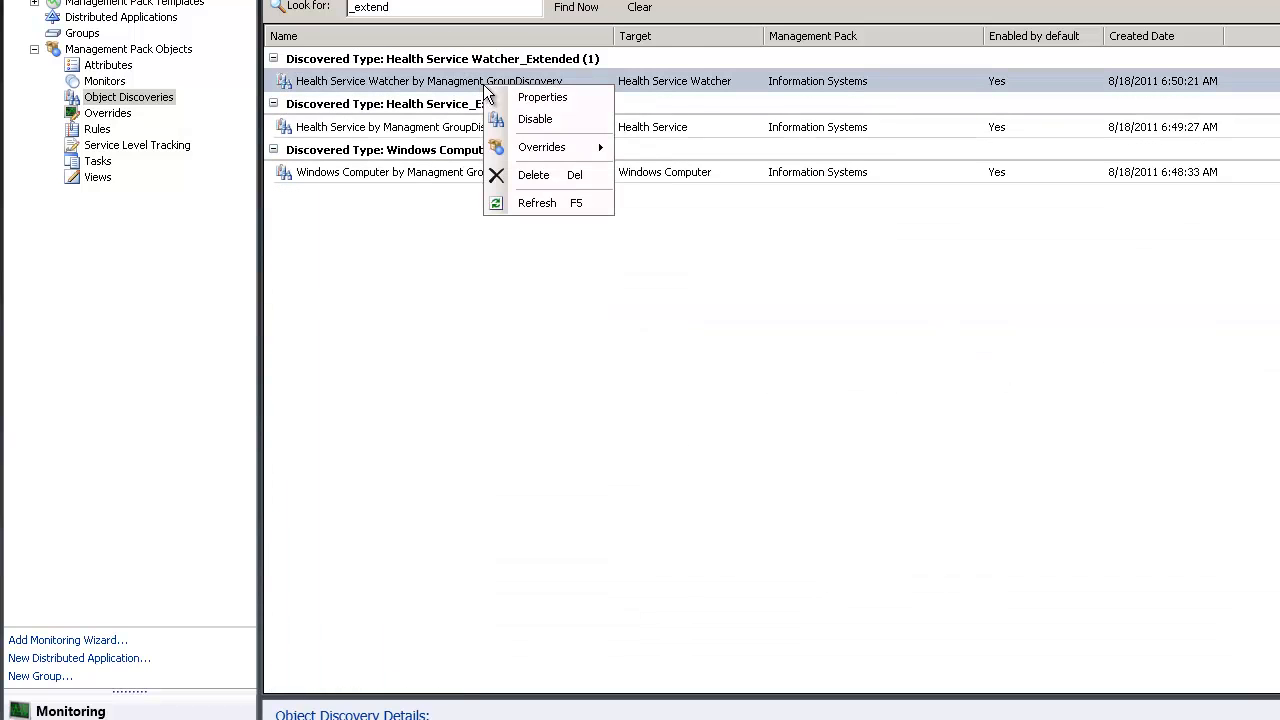
{"action": "mouse_move", "coordinate": [560, 148]}
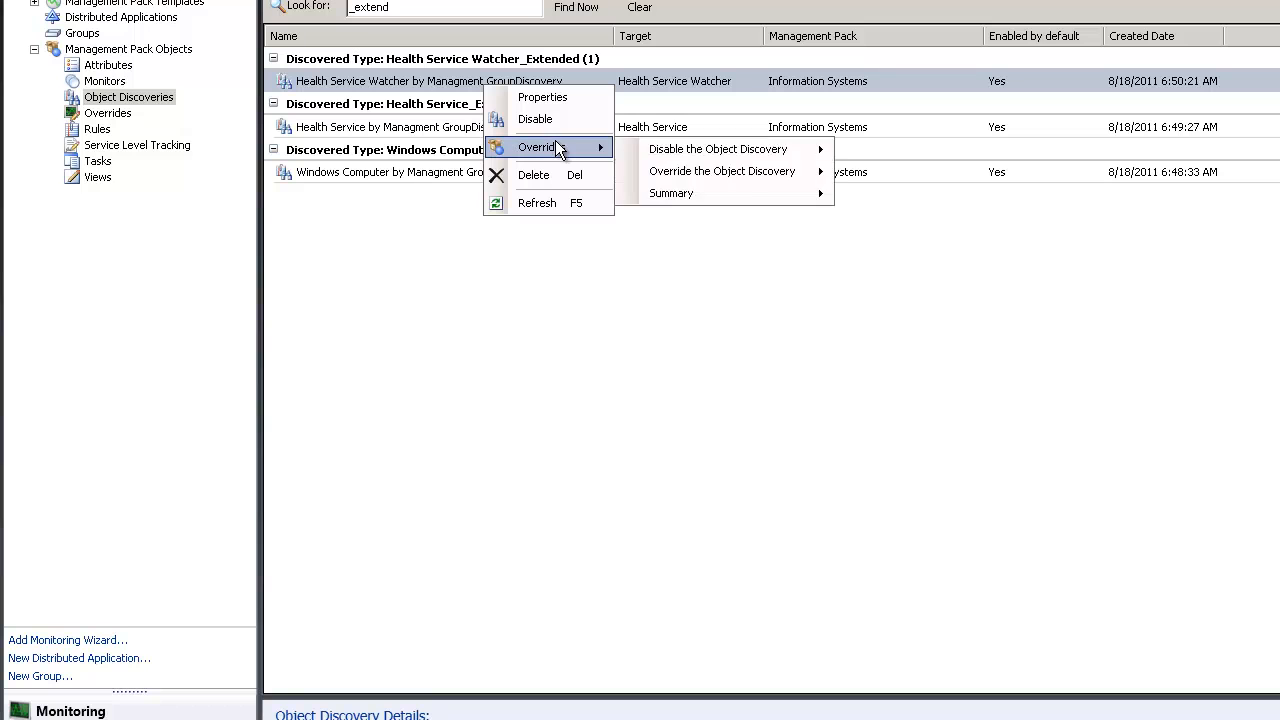
{"action": "mouse_move", "coordinate": [740, 172]}
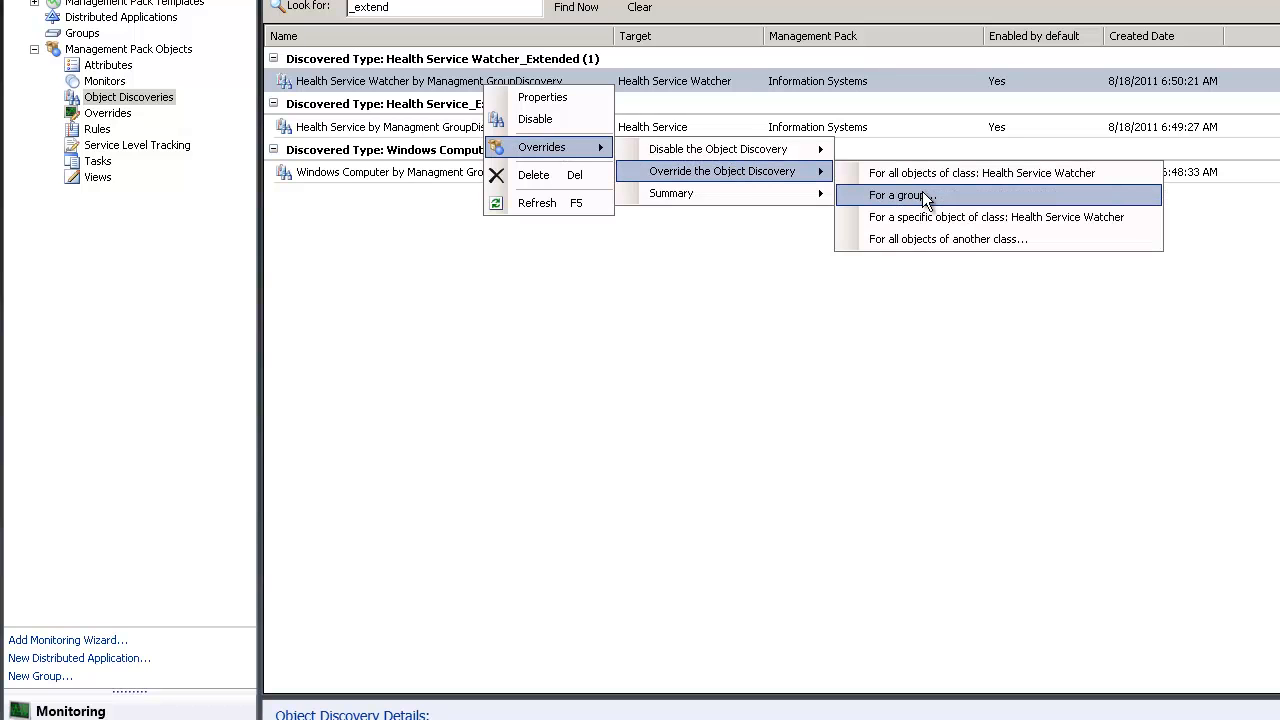
{"action": "left_click", "coordinate": [924, 195]}
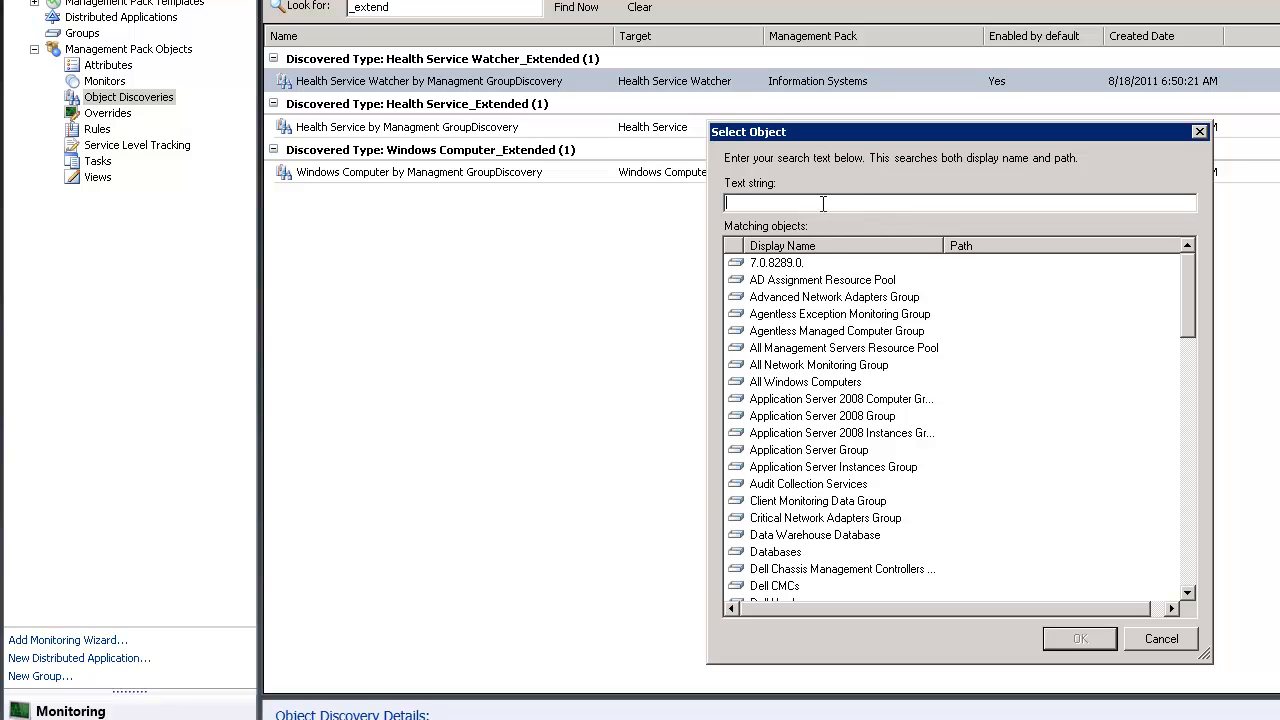
{"action": "type", "text": "it"}
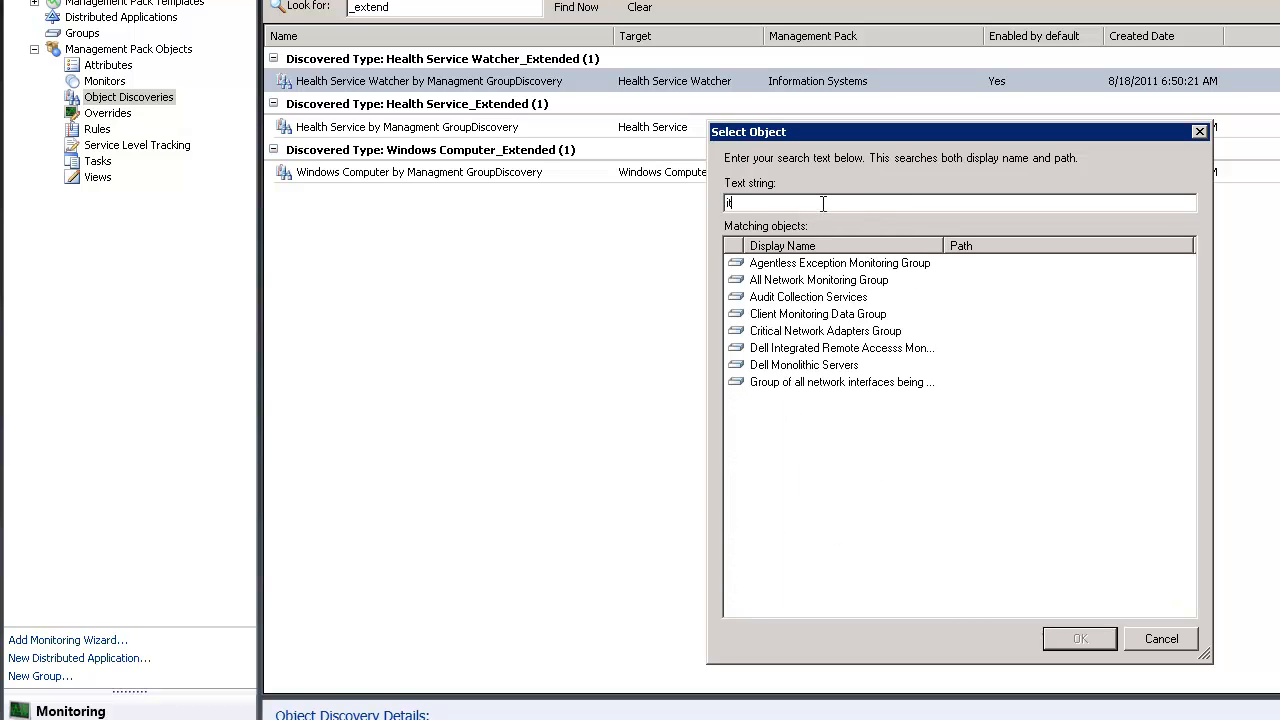
{"action": "key", "text": "BackSpace"}
{"action": "key", "text": "BackSpace"}
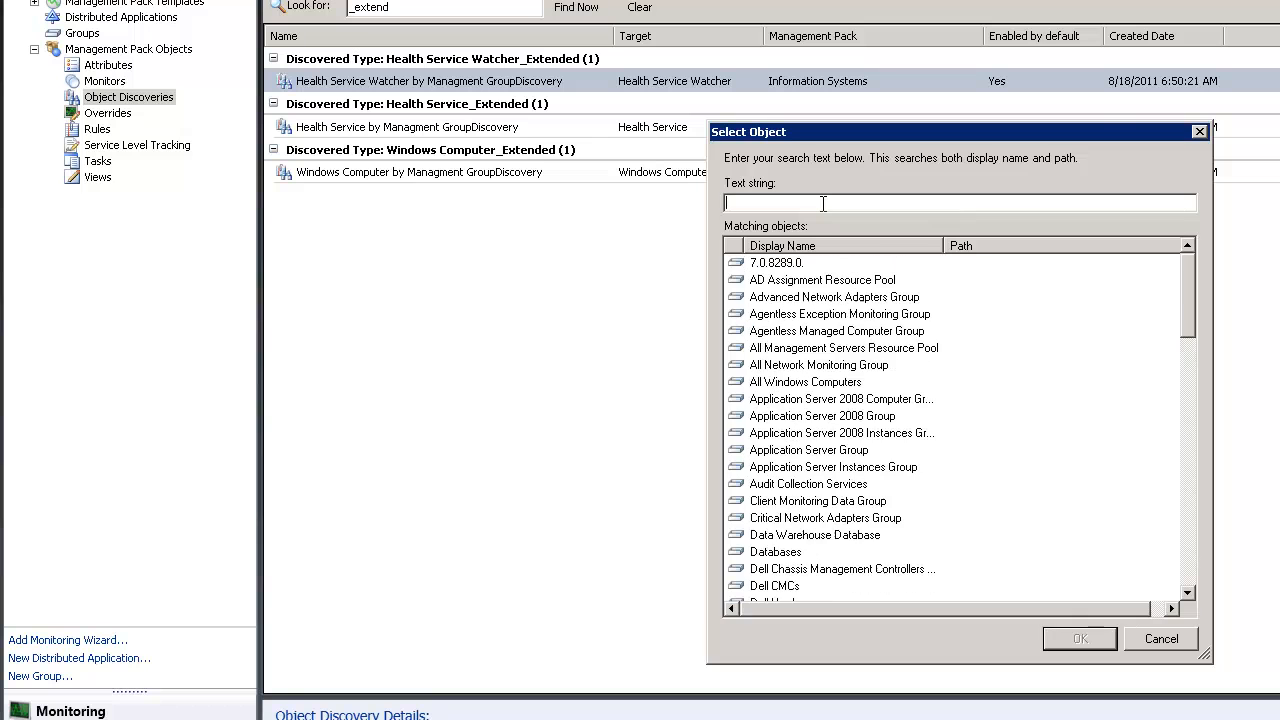
{"action": "type", "text": "TEst"}
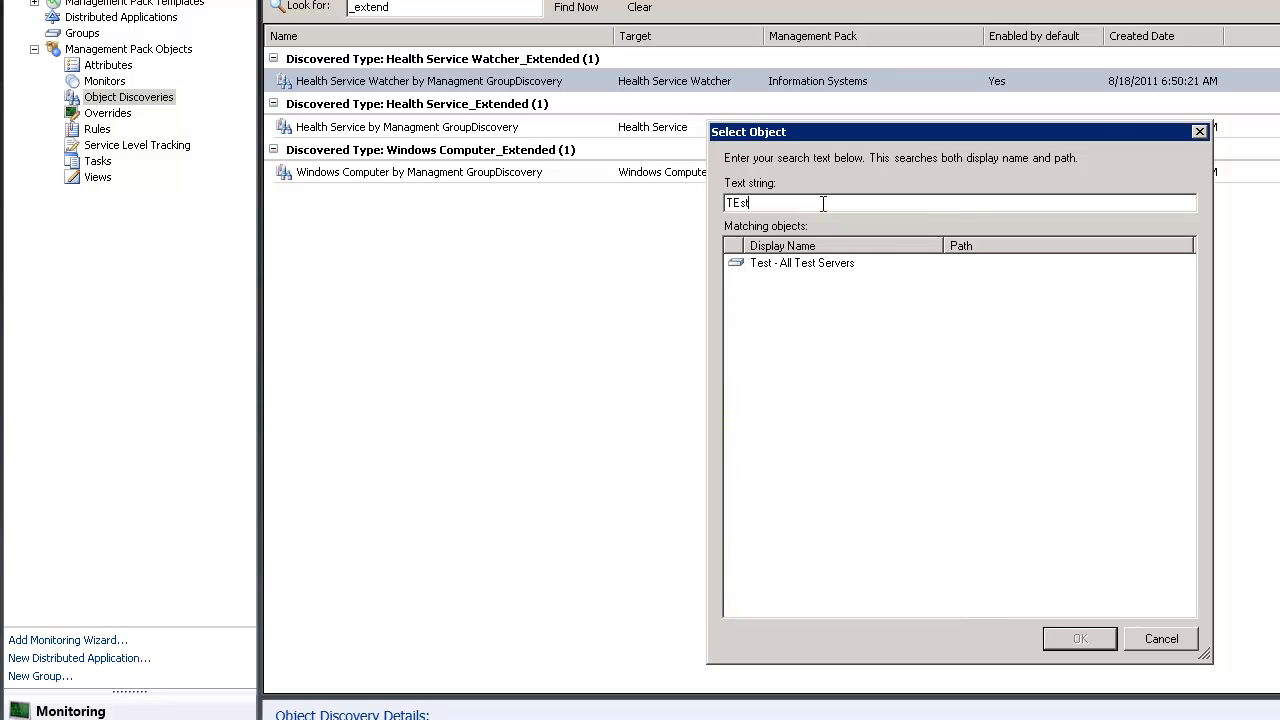
{"action": "double_click", "coordinate": [818, 260]}
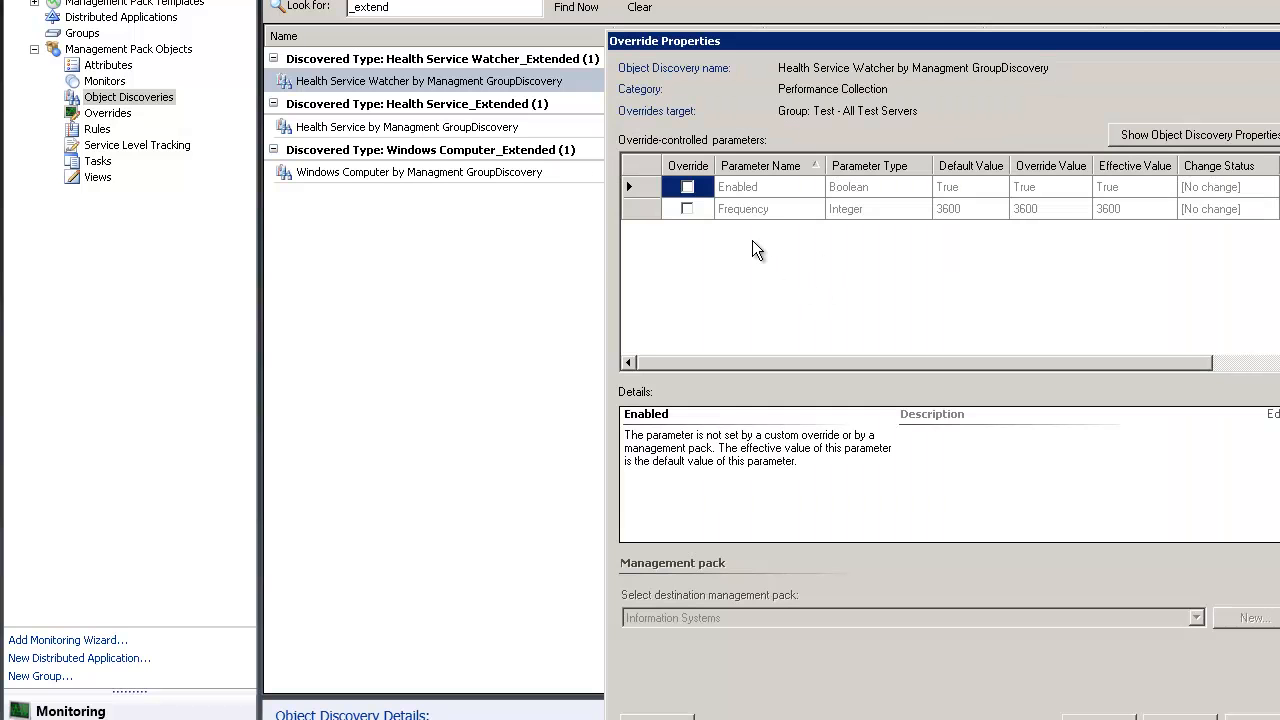
Override the Frequency parameter to 60, apply, and close the override dialog
{"action": "left_click", "coordinate": [687, 209]}
{"action": "left_click", "coordinate": [1041, 209]}
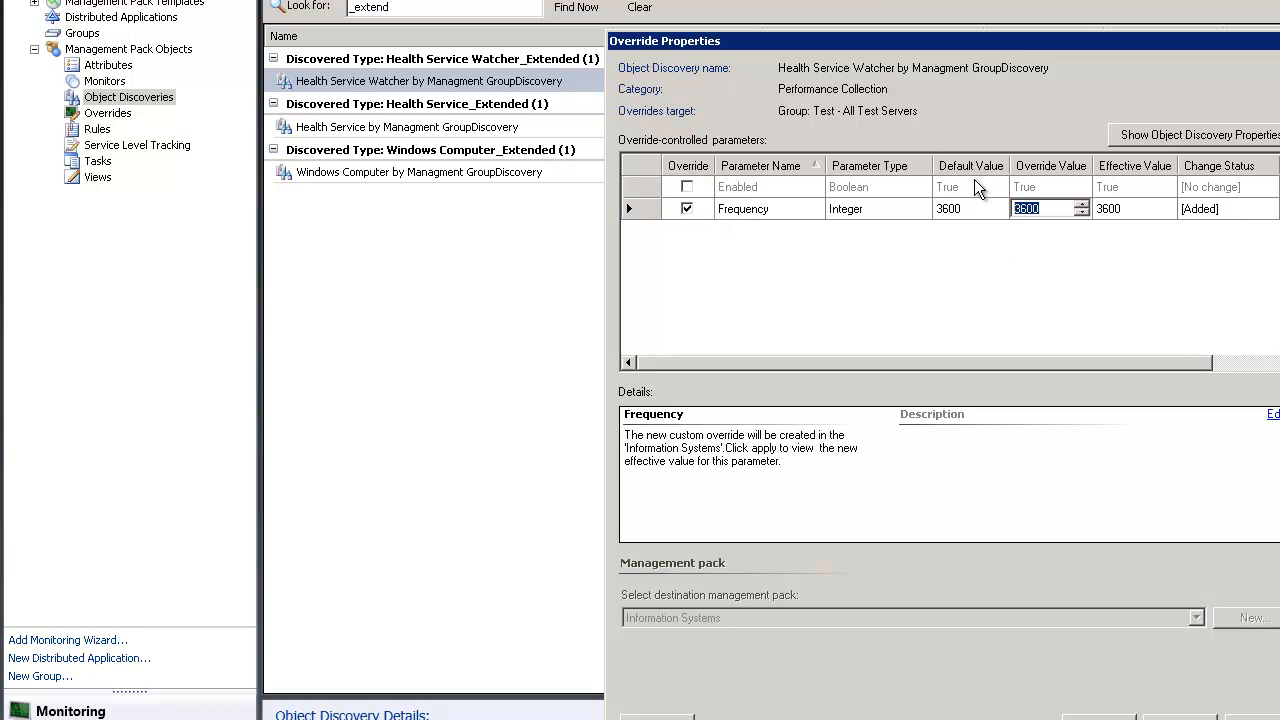
{"action": "type", "text": "60"}
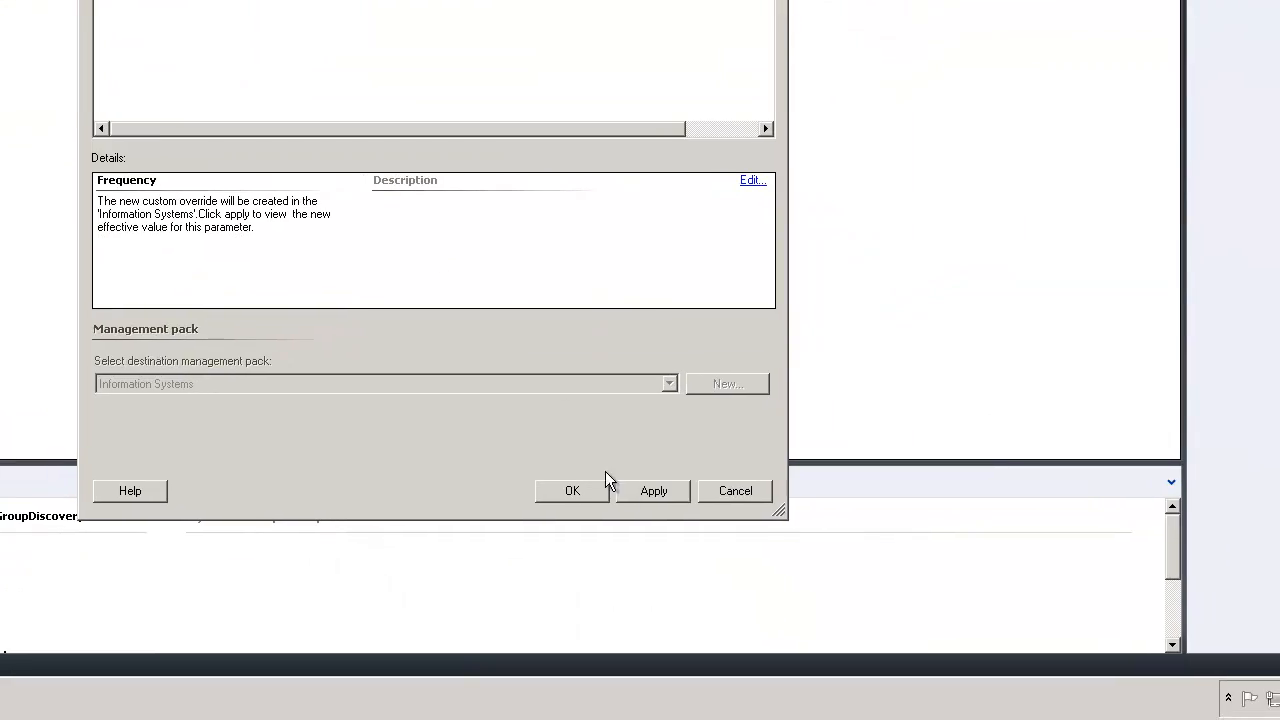
{"action": "left_click", "coordinate": [645, 490]}
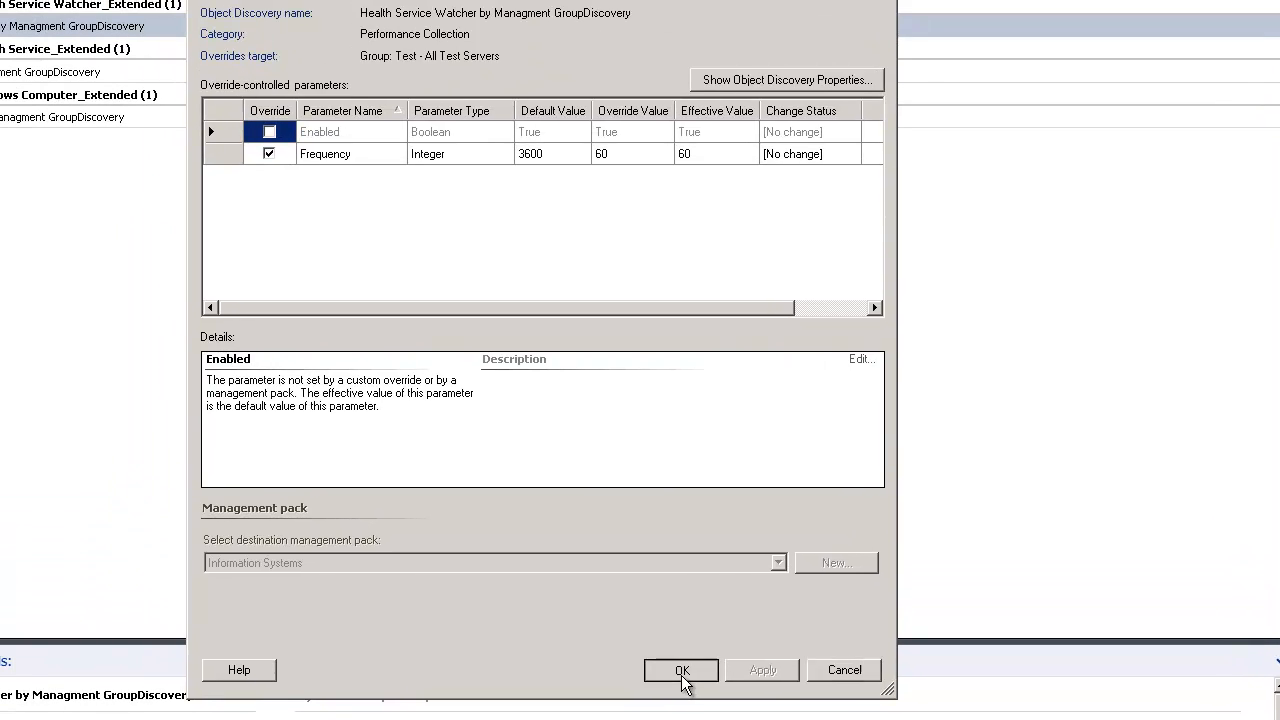
{"action": "left_click", "coordinate": [681, 670]}
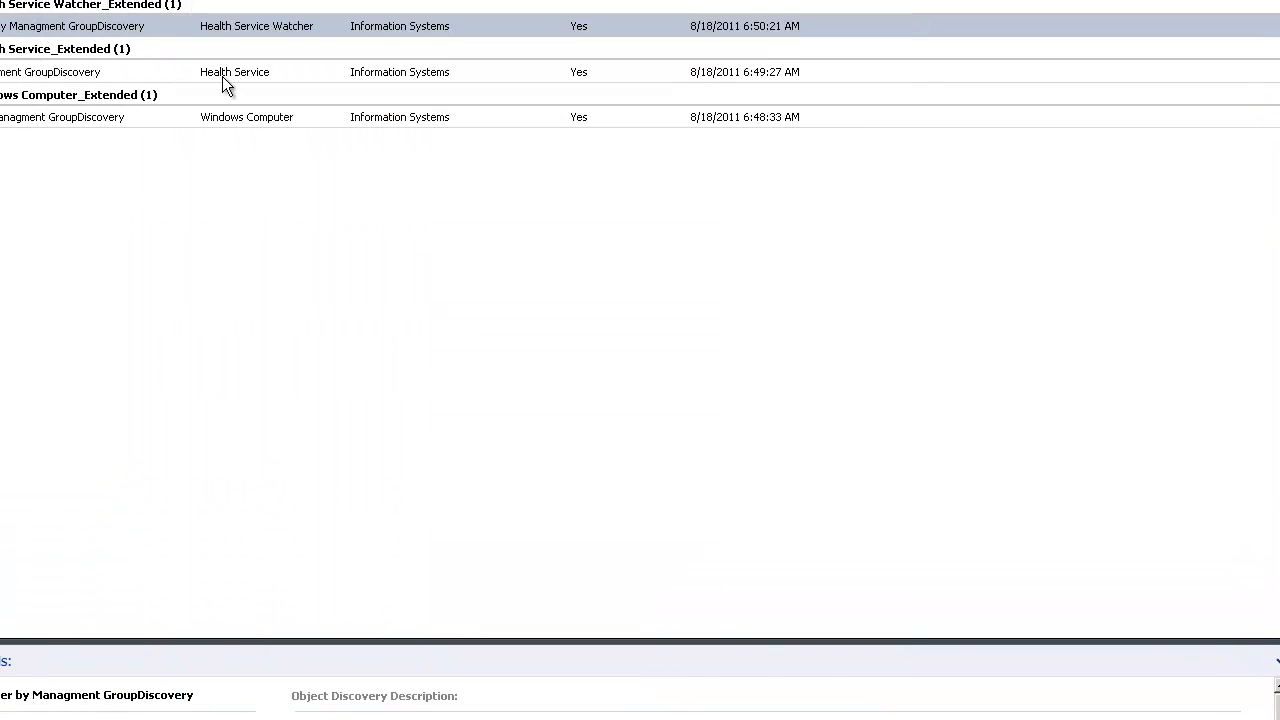
Start a group override of the Health Service discovery for Test - All Test Servers
{"action": "right_click", "coordinate": [64, 66]}
{"action": "mouse_move", "coordinate": [143, 128]}
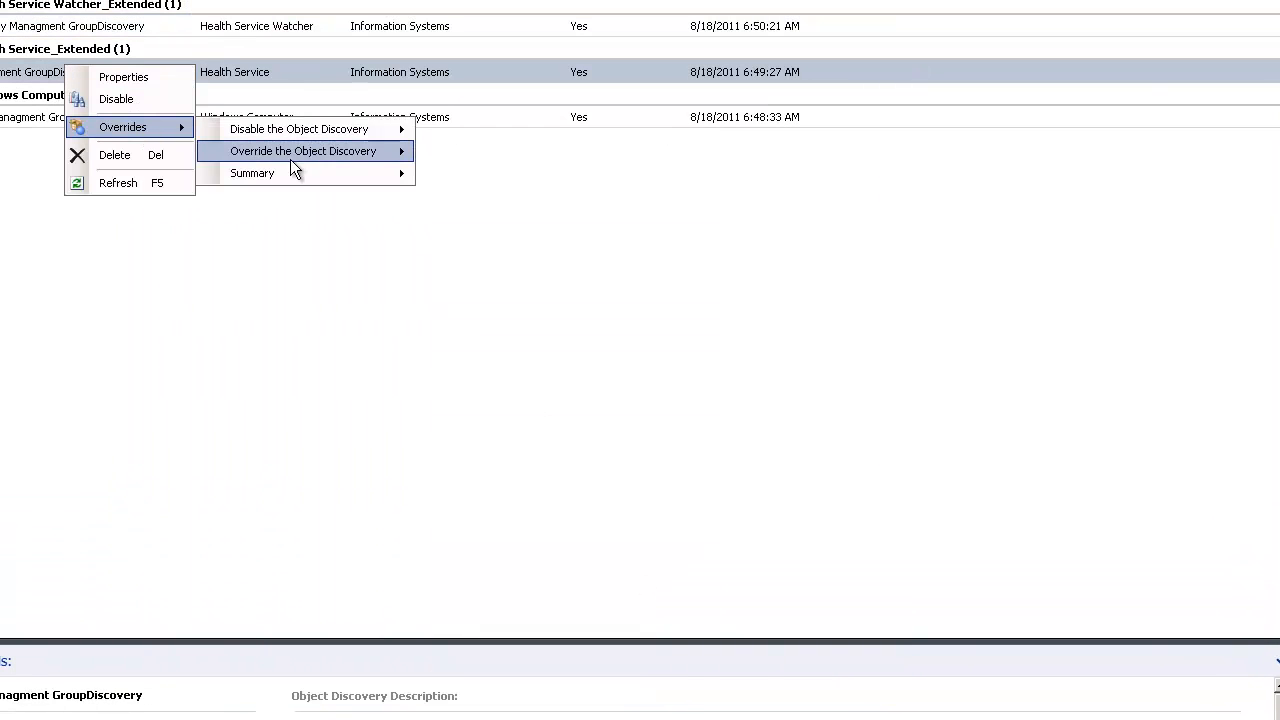
{"action": "mouse_move", "coordinate": [291, 153]}
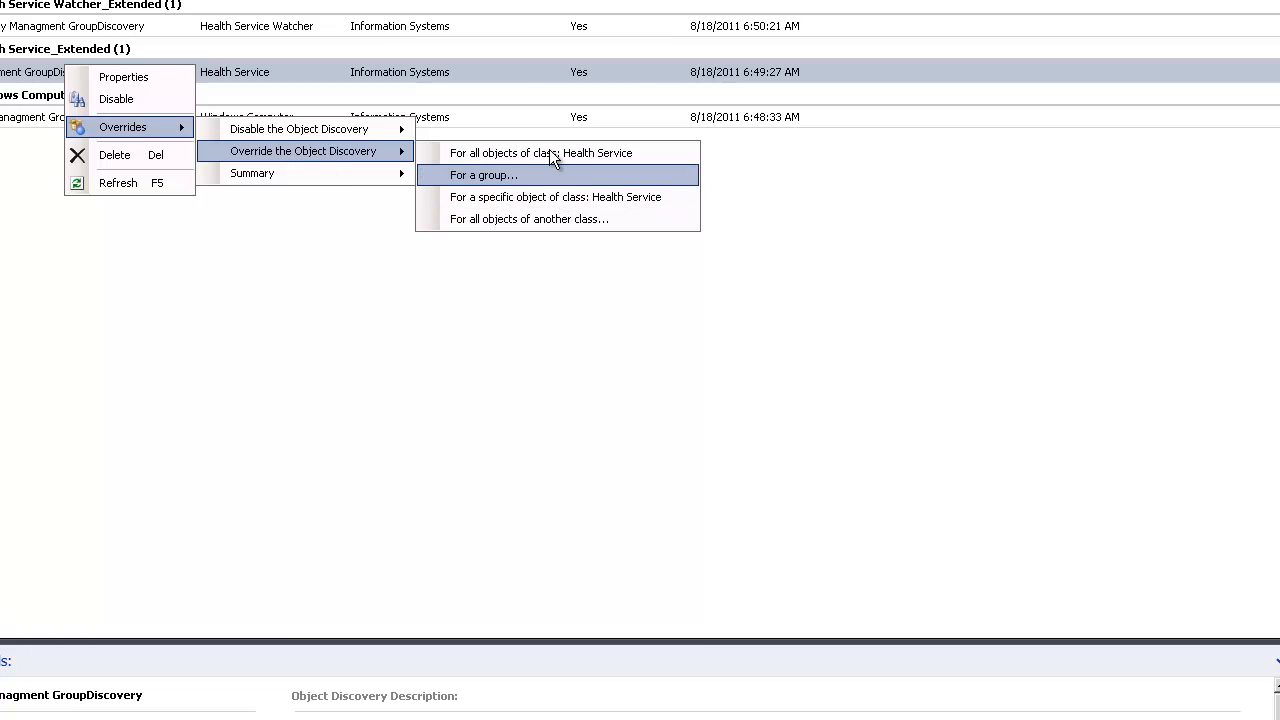
{"action": "left_click", "coordinate": [519, 175]}
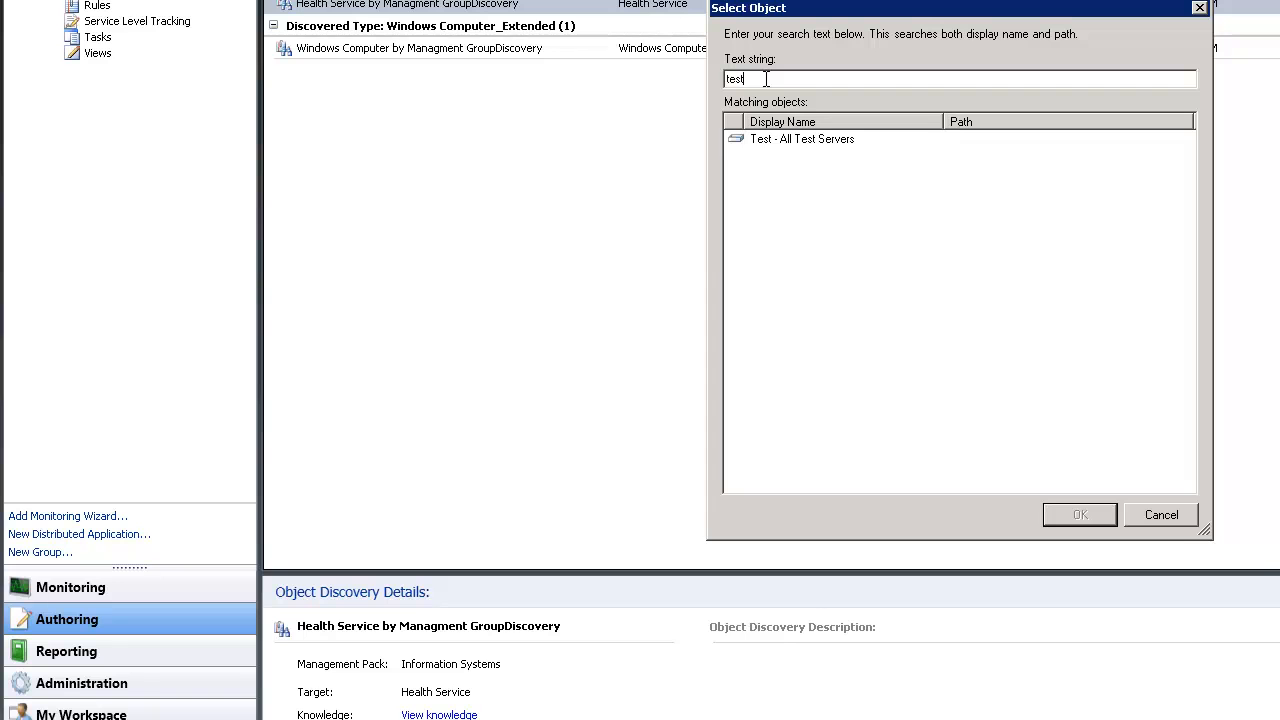
{"action": "double_click", "coordinate": [786, 142]}
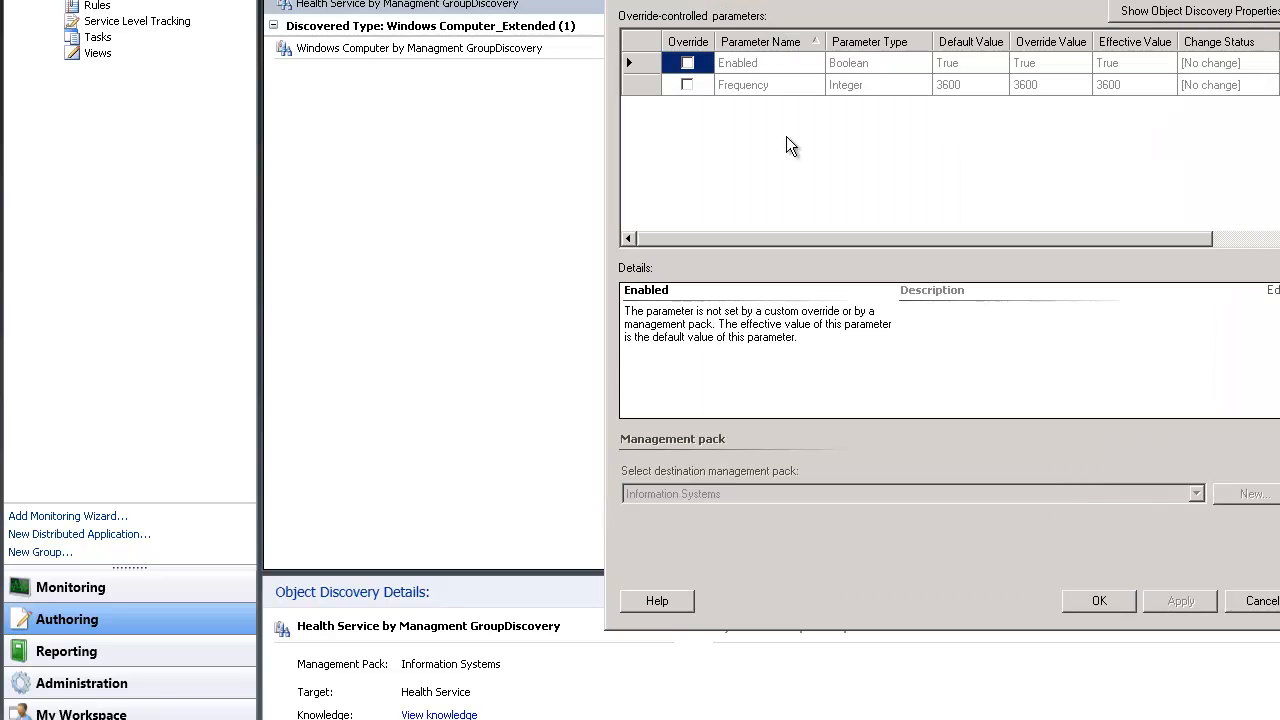
Replace the Frequency value 3600 with an override of 60, apply, and close
{"action": "left_click", "coordinate": [687, 84]}
{"action": "left_click", "coordinate": [687, 84]}
{"action": "left_click", "coordinate": [1040, 84]}
{"action": "type", "text": "60"}
{"action": "left_click", "coordinate": [1180, 600]}
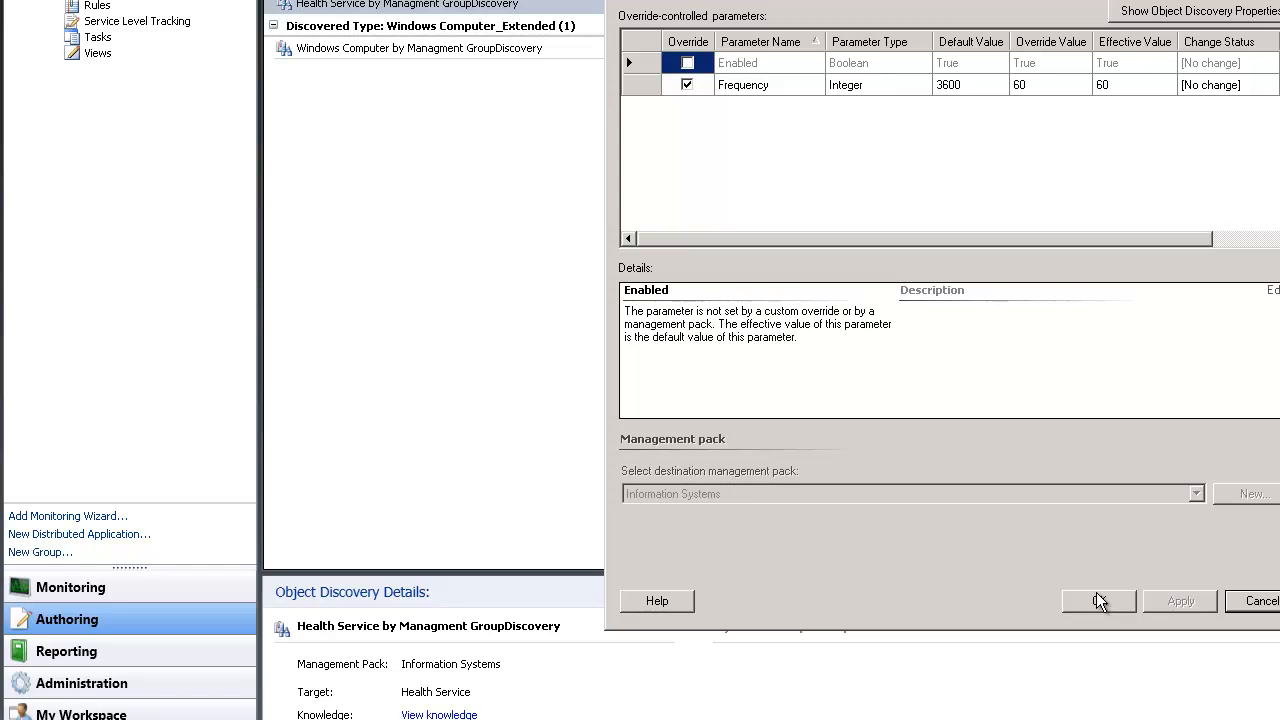
{"action": "left_click", "coordinate": [1096, 600]}
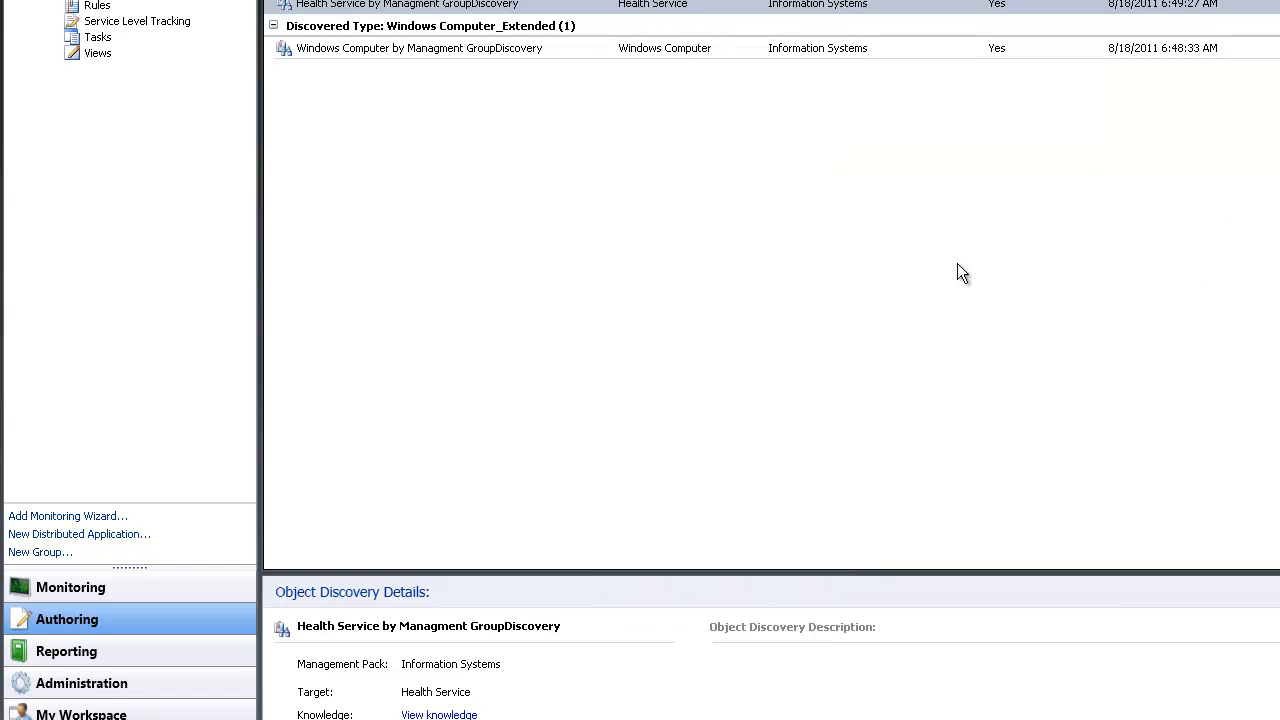
Start a group override of the Windows Computer discovery for Test - All Test Servers
{"action": "right_click", "coordinate": [589, 45]}
{"action": "mouse_move", "coordinate": [676, 112]}
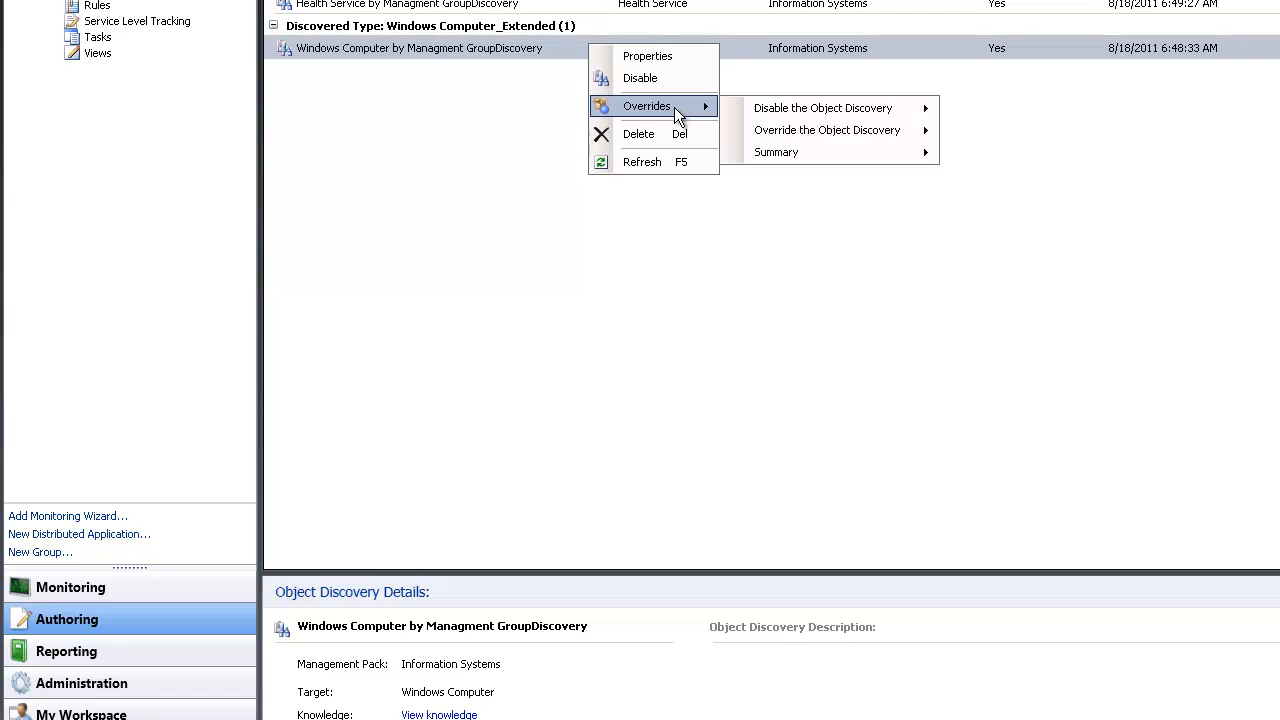
{"action": "mouse_move", "coordinate": [808, 139]}
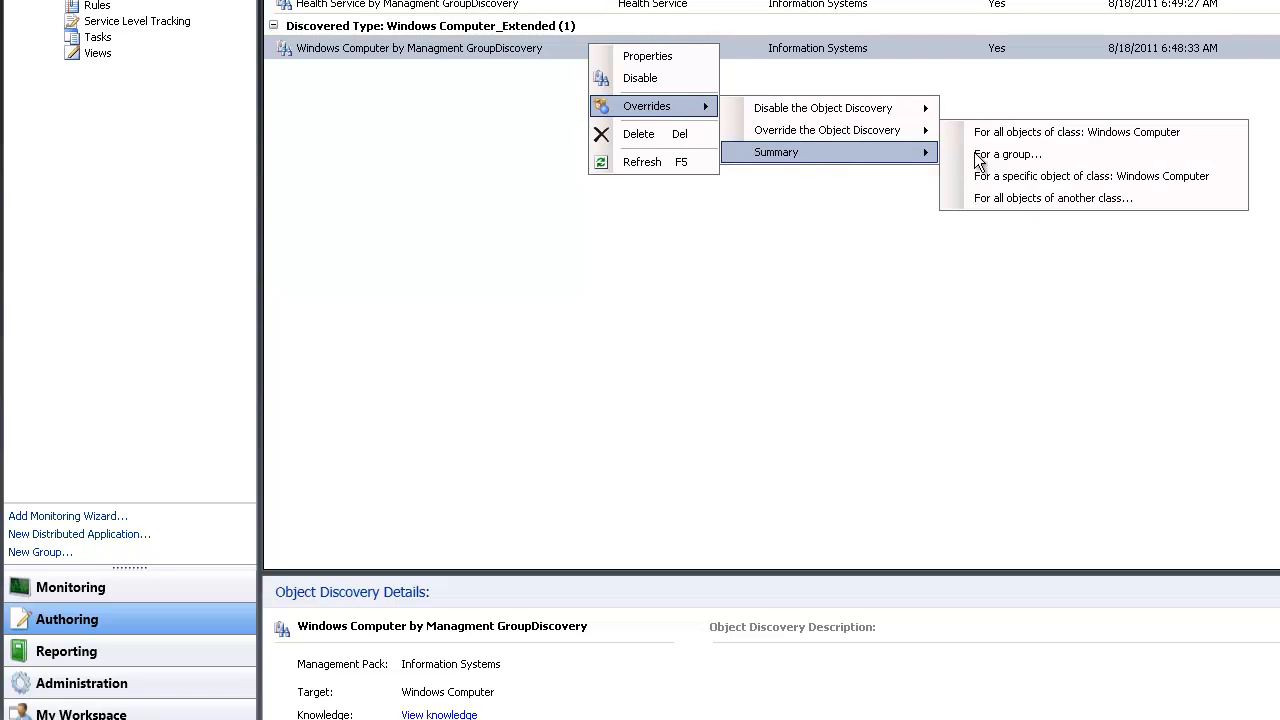
{"action": "left_click", "coordinate": [1081, 151]}
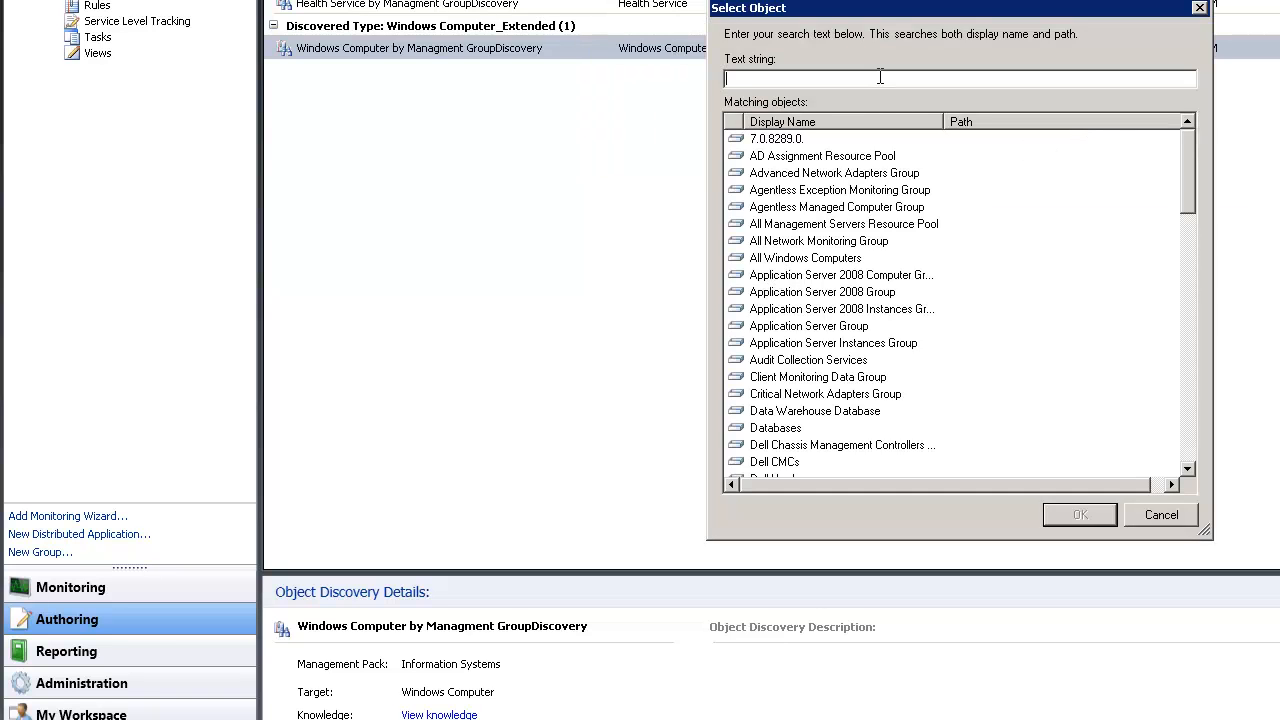
{"action": "type", "text": "test"}
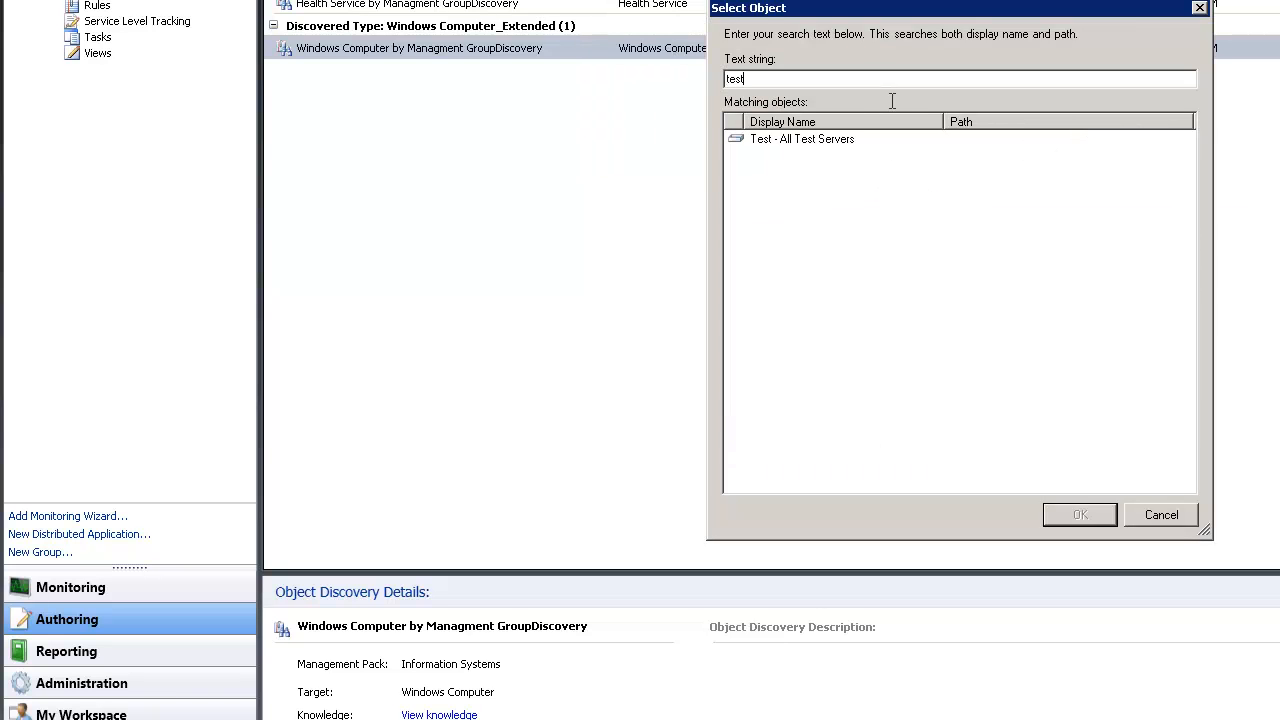
{"action": "double_click", "coordinate": [789, 139]}
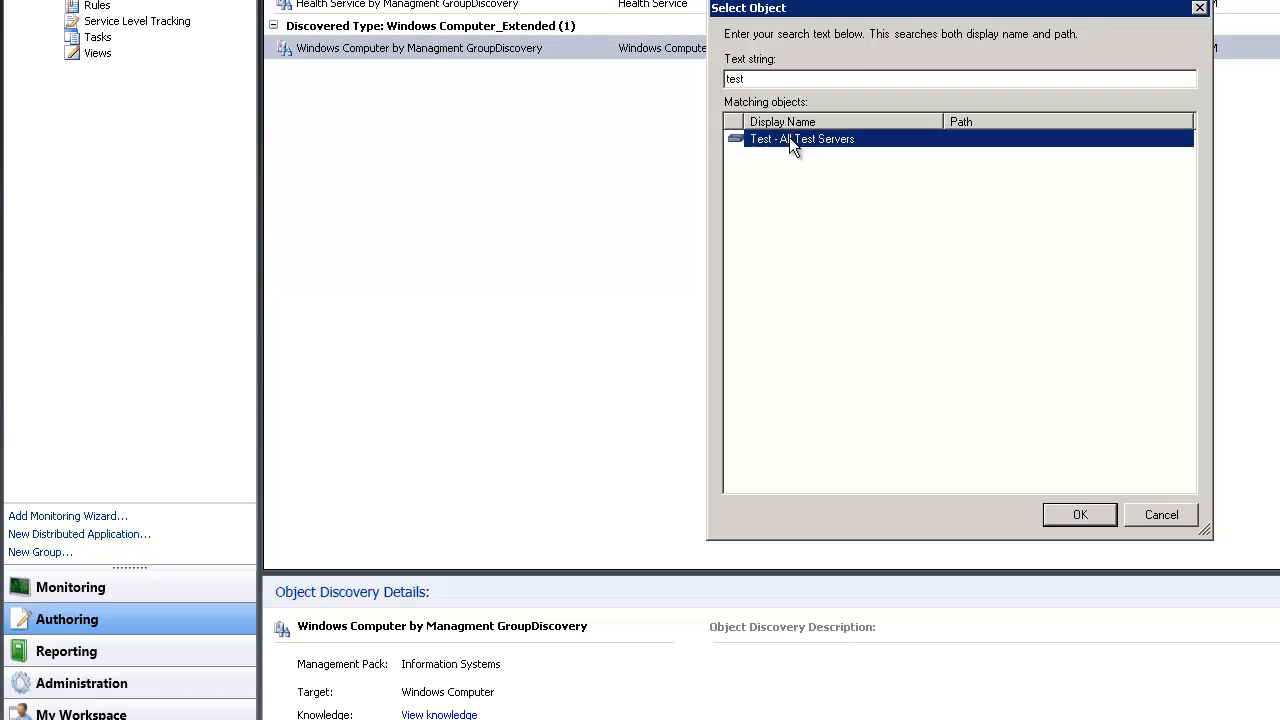
Replace the Frequency value 3600 with an override of 60, apply, and close
{"action": "left_click", "coordinate": [687, 85]}
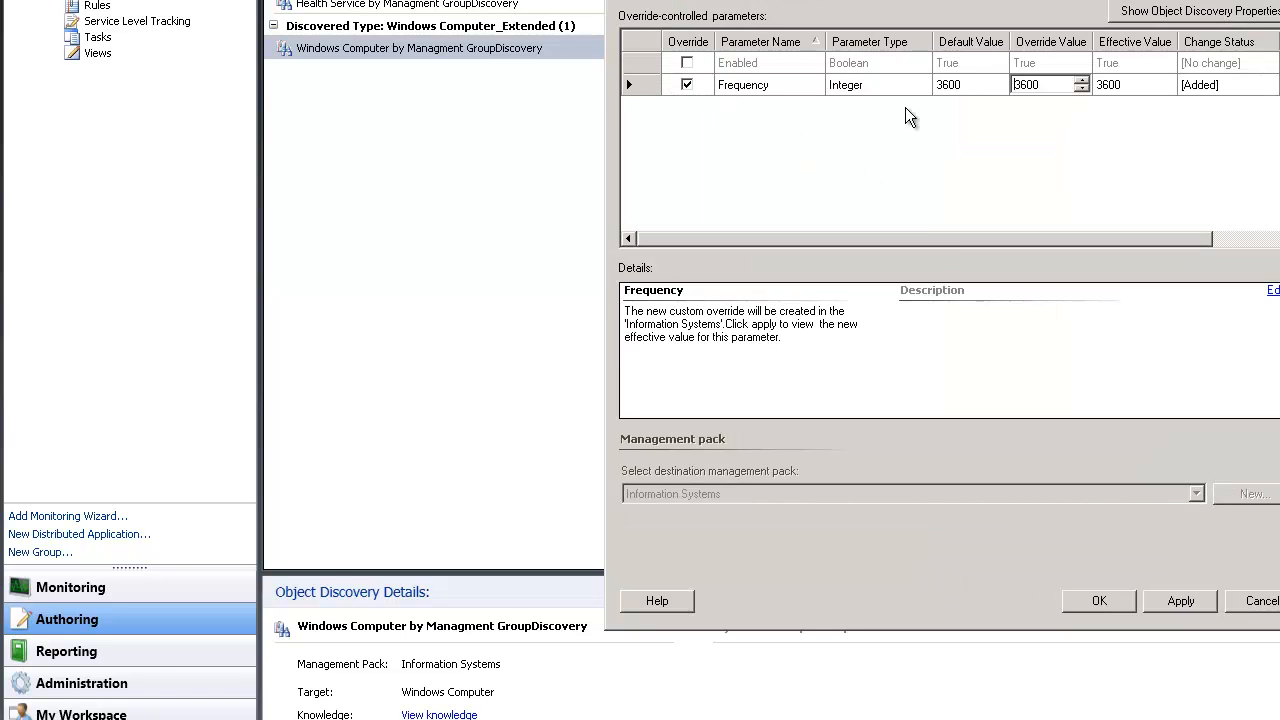
{"action": "double_click", "coordinate": [1025, 87]}
{"action": "type", "text": "60"}
{"action": "left_click", "coordinate": [1190, 603]}
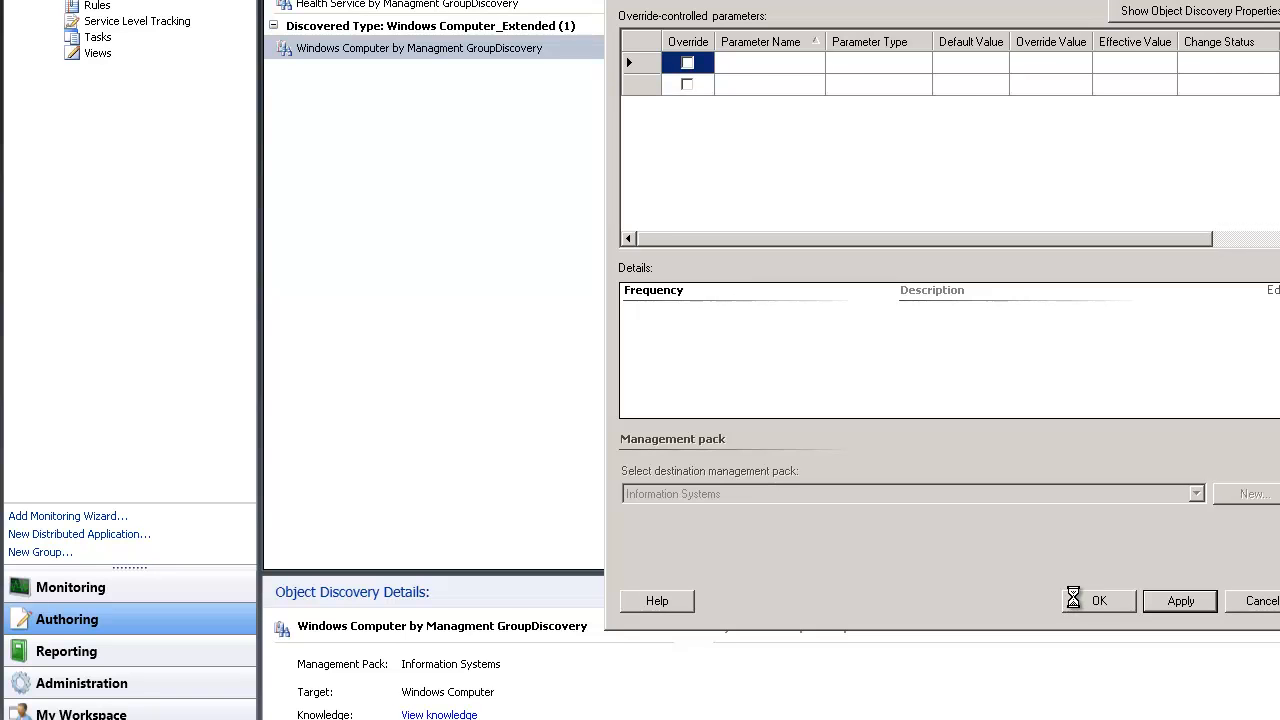
{"action": "left_click", "coordinate": [1073, 598]}
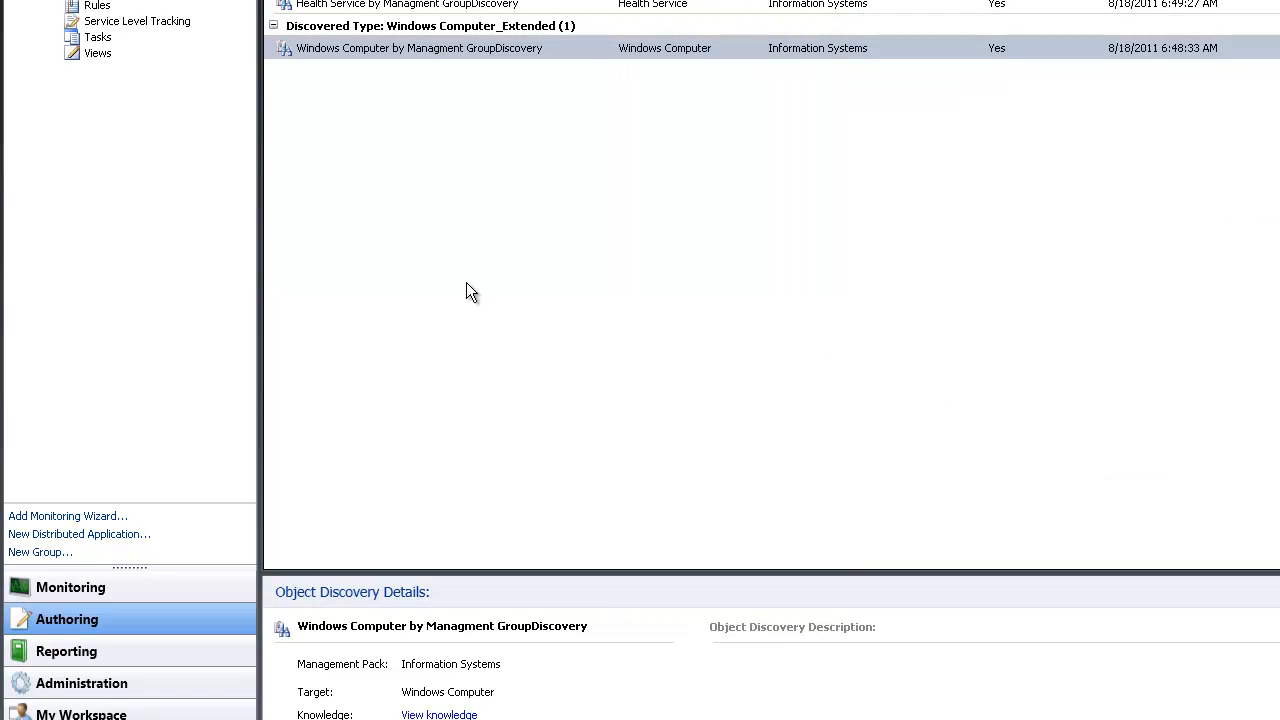
Back in Monitoring, view All Test Servers' Active Alerts and then its State View
{"action": "left_click", "coordinate": [112, 587]}
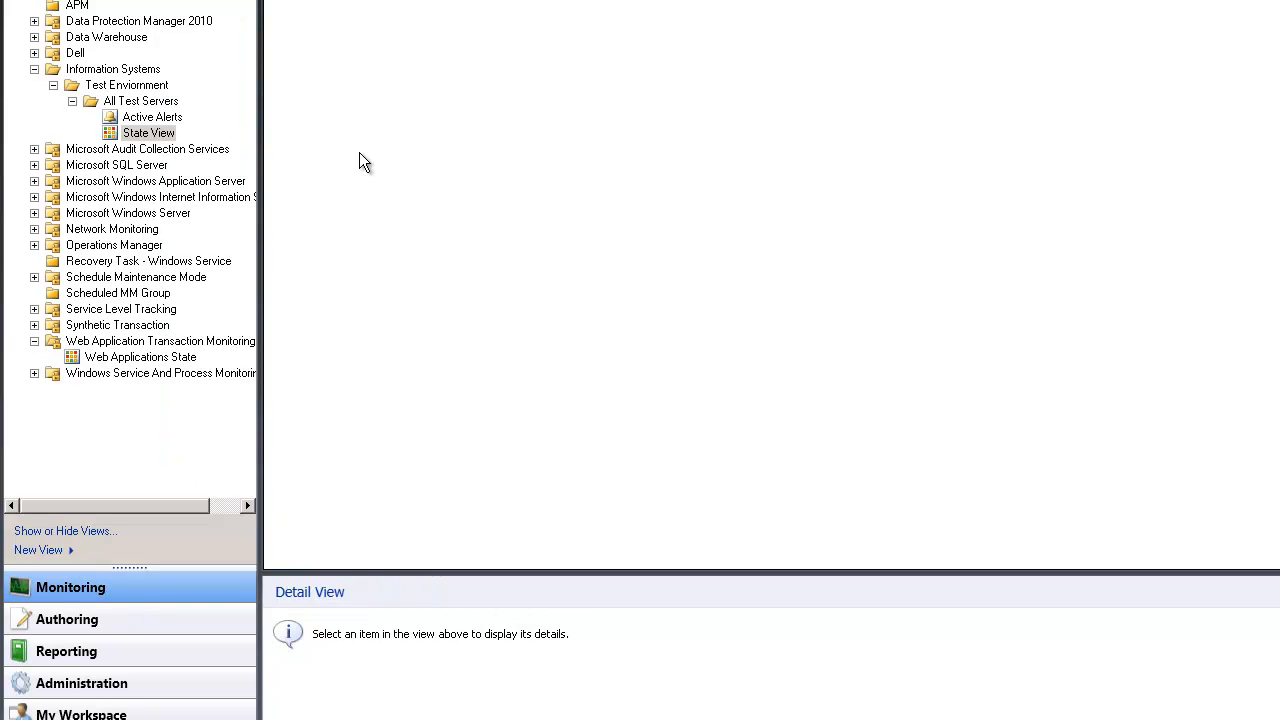
{"action": "left_click", "coordinate": [168, 118]}
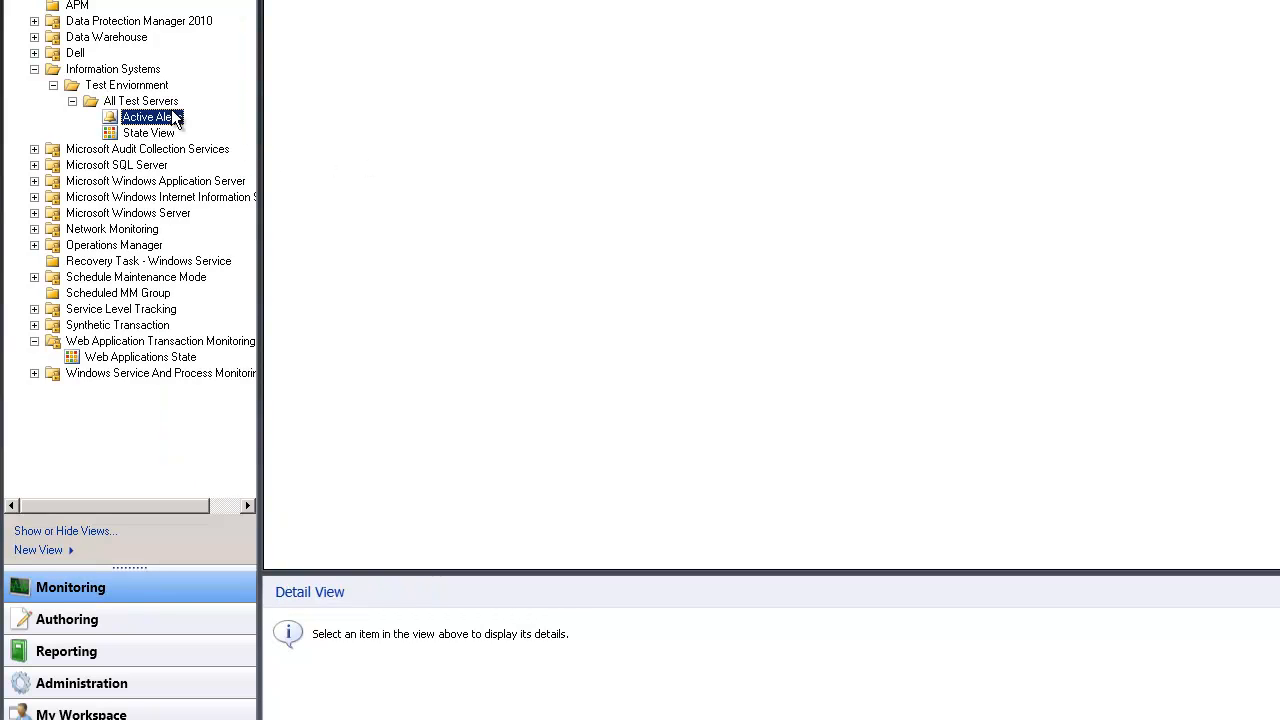
{"action": "left_click", "coordinate": [170, 134]}
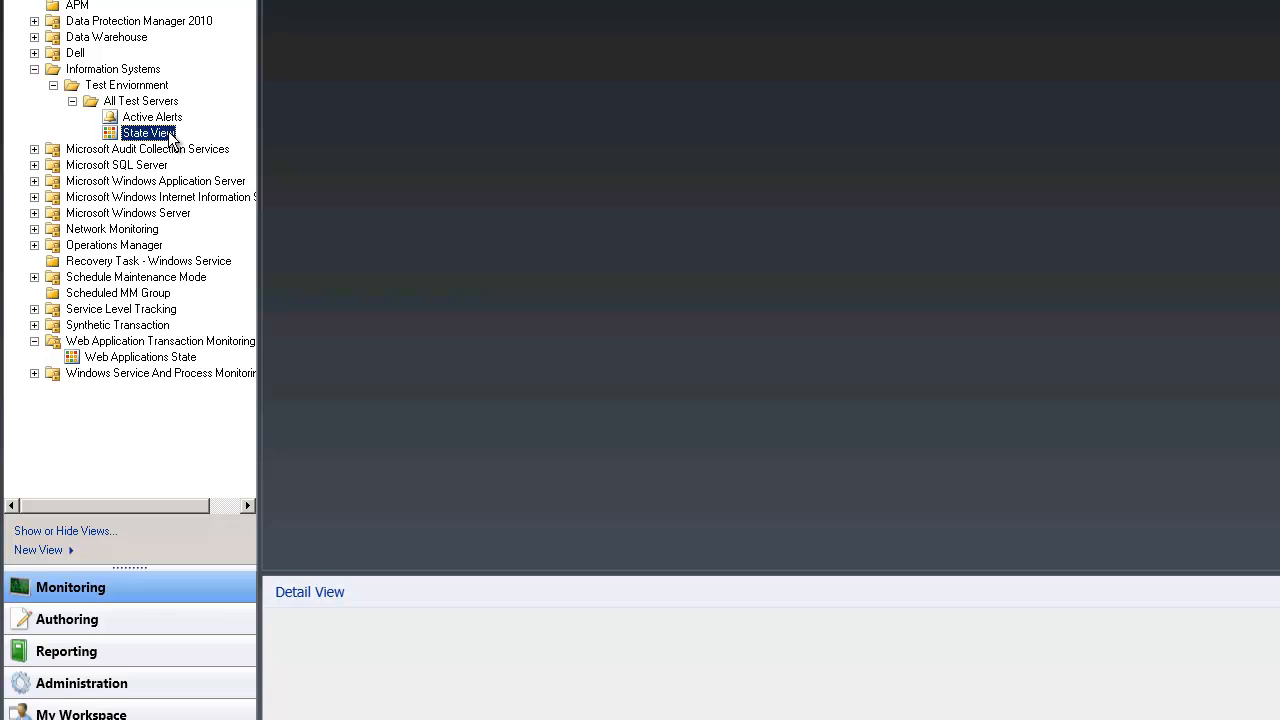